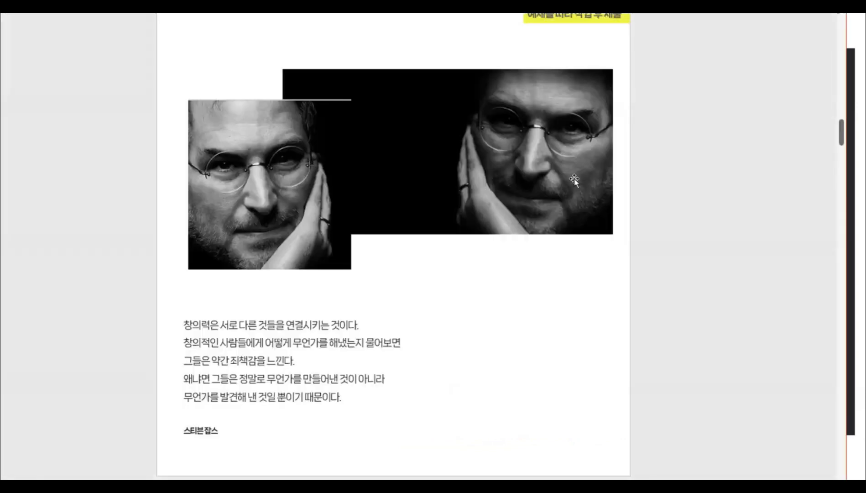
Step: Delete the smaller square portrait photo that overlaps the wide portrait
{"action": "left_click", "coordinate": [308, 191]}
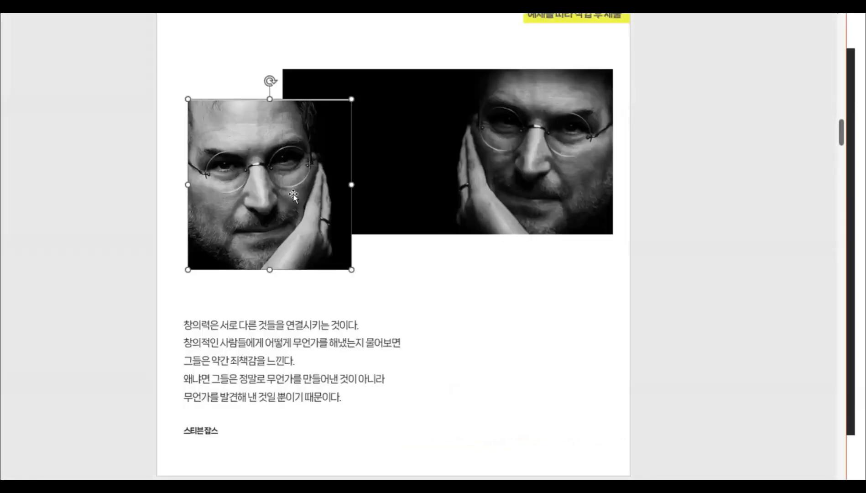
{"action": "key", "text": "Escape"}
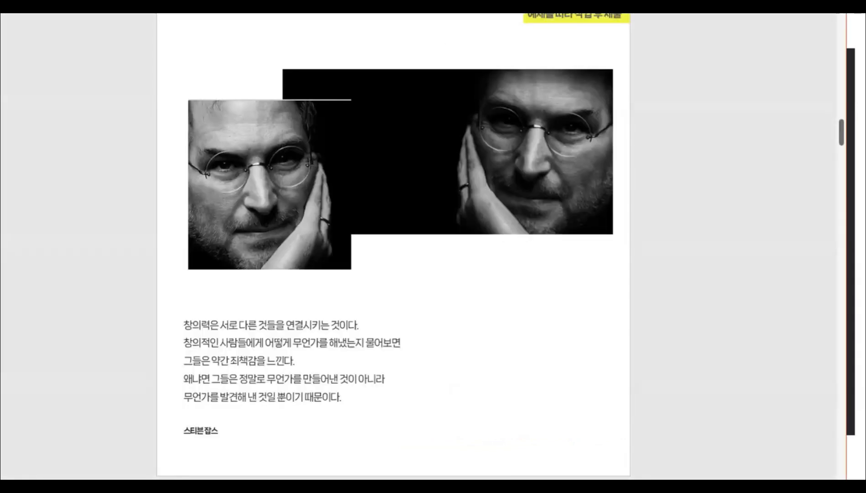
{"action": "left_click", "coordinate": [393, 146]}
{"action": "left_click", "coordinate": [239, 191]}
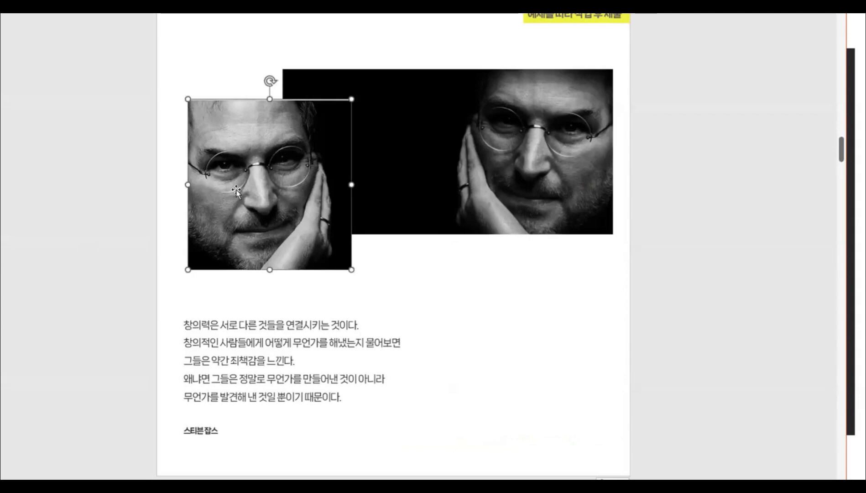
{"action": "key", "text": "Delete"}
Step: Move the remaining wide portrait up and enlarge it to span the slide's full width above the quote
{"action": "left_click_drag", "start_coordinate": [549, 166], "coordinate": [546, 106]}
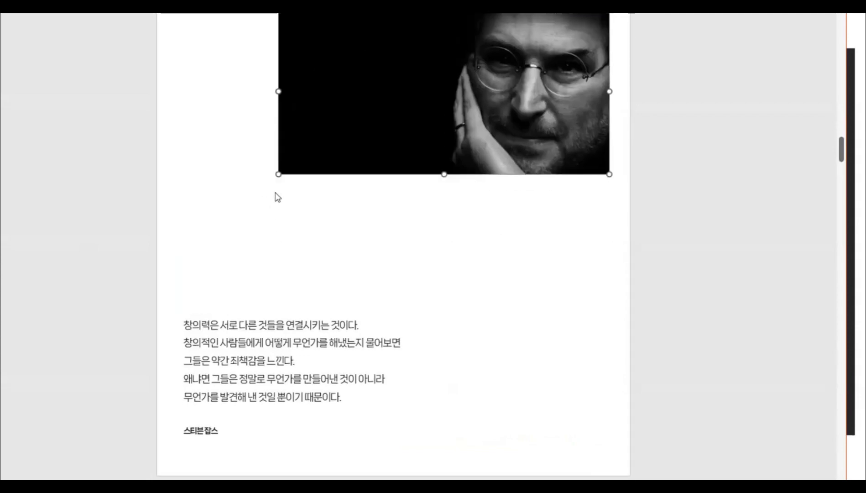
{"action": "left_click_drag", "start_coordinate": [278, 174], "coordinate": [184, 236]}
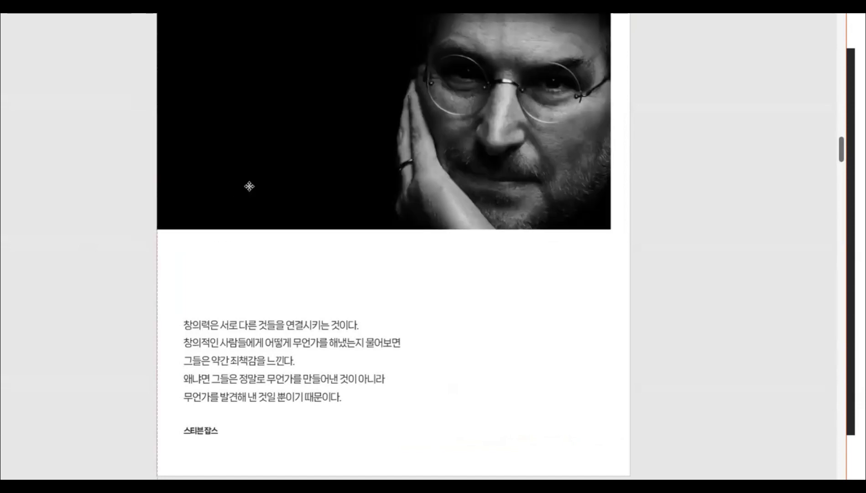
{"action": "left_click_drag", "start_coordinate": [609, 229], "coordinate": [629, 241]}
{"action": "left_click", "coordinate": [687, 331]}
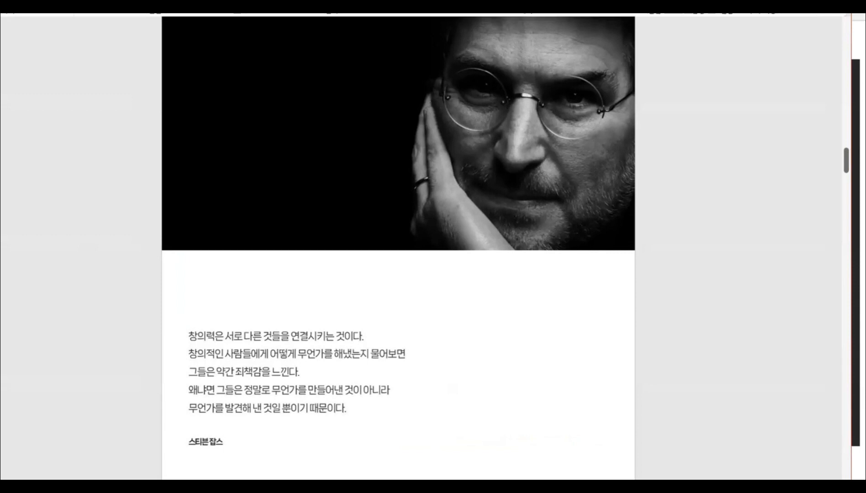
Step: Draw a rectangle covering the slide area below the photo and fill it with black sampled from the photo's background
{"action": "left_click_drag", "start_coordinate": [159, 249], "coordinate": [634, 478]}
{"action": "right_click", "coordinate": [511, 306]}
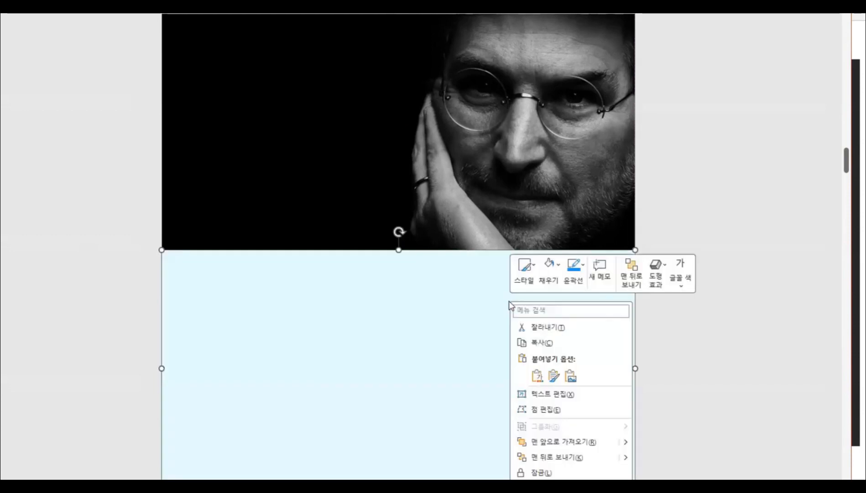
{"action": "left_click", "coordinate": [553, 283]}
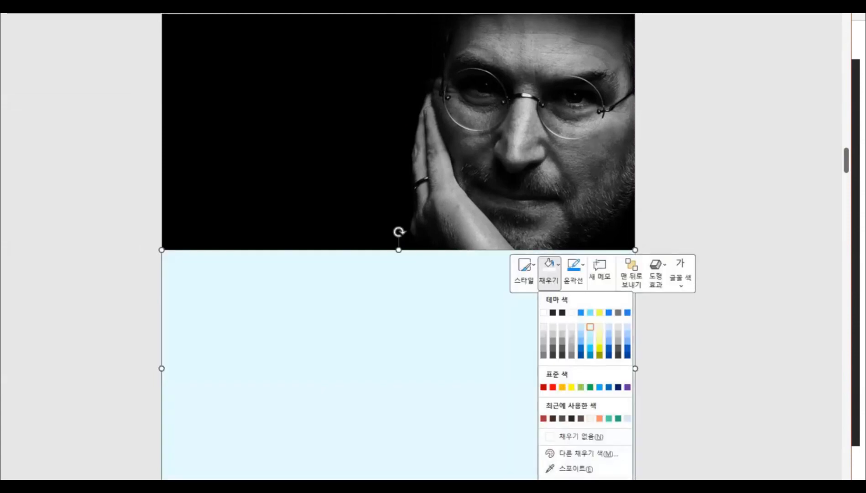
{"action": "left_click", "coordinate": [571, 468]}
{"action": "left_click", "coordinate": [306, 218]}
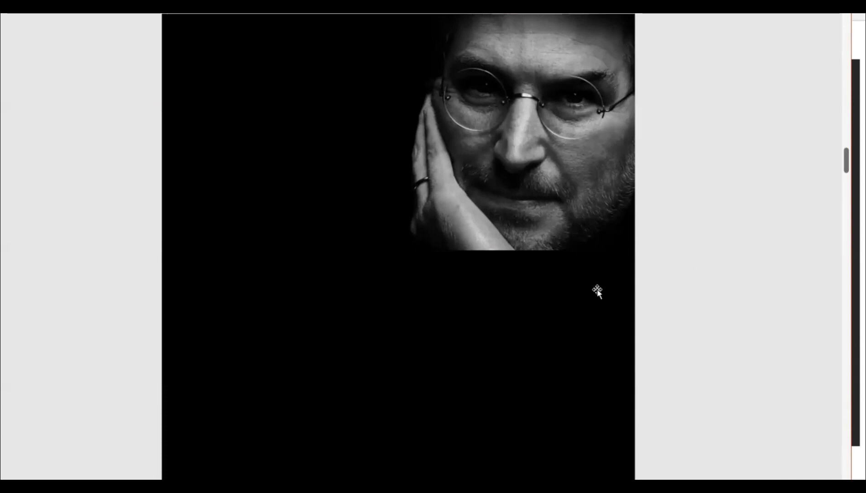
Step: Send the black rectangle to the back so it sits behind the quote text
{"action": "left_click", "coordinate": [580, 292]}
{"action": "right_click", "coordinate": [582, 288]}
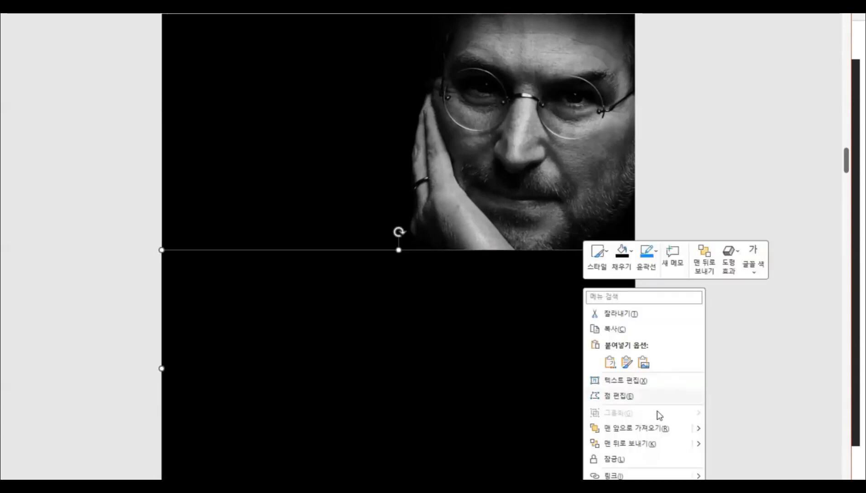
{"action": "left_click", "coordinate": [625, 441]}
{"action": "left_click", "coordinate": [273, 363]}
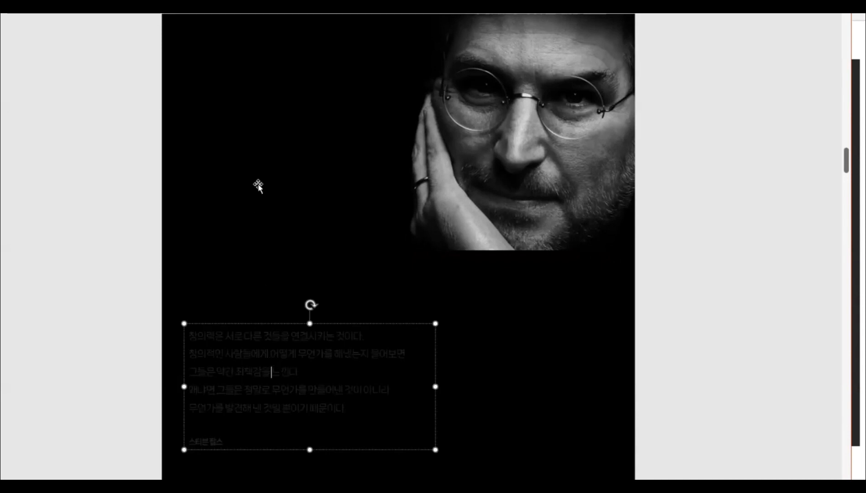
Step: Shift the photo and black rectangle aside, recolor the quote text white, and move both back over the slide
{"action": "left_click", "coordinate": [292, 200]}
{"action": "left_click", "coordinate": [495, 322], "text": "shift"}
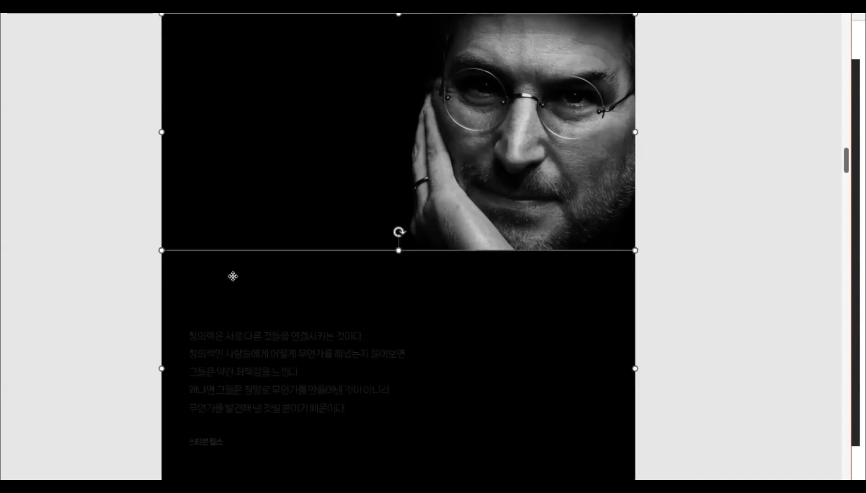
{"action": "left_click_drag", "start_coordinate": [225, 275], "coordinate": [350, 284]}
{"action": "left_click", "coordinate": [206, 324]}
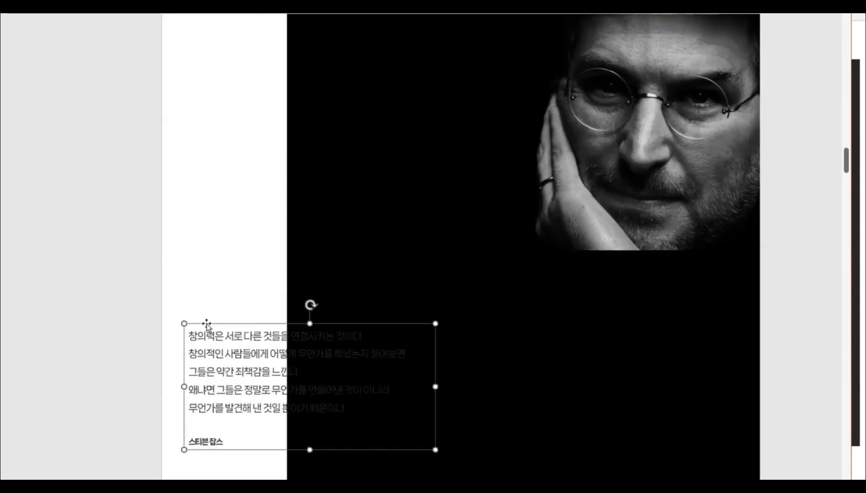
{"action": "right_click", "coordinate": [207, 325]}
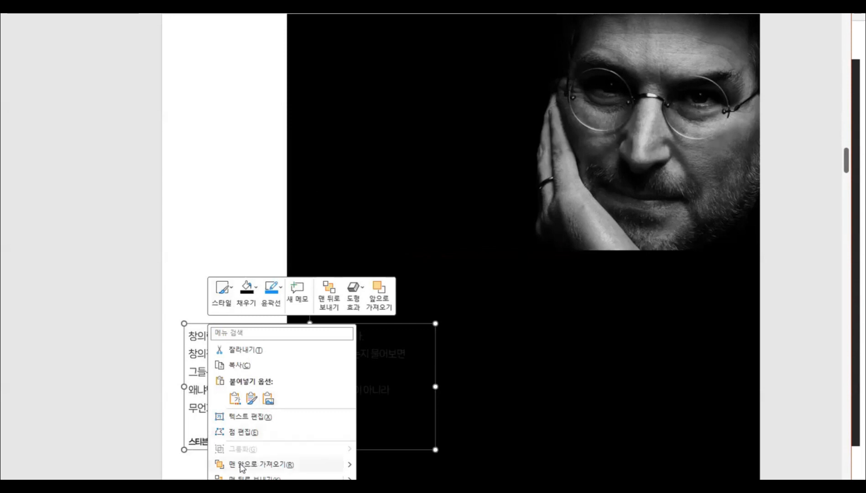
{"action": "key", "text": "Escape"}
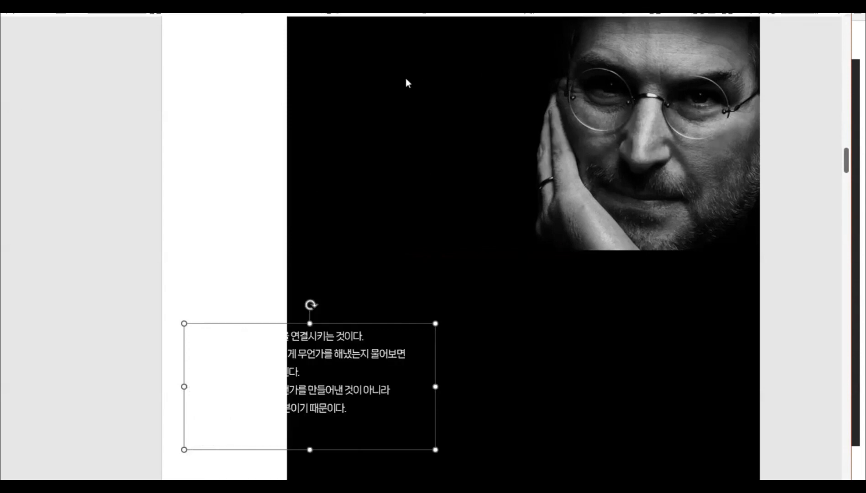
{"action": "left_click", "coordinate": [606, 340]}
{"action": "left_click_drag", "start_coordinate": [703, 347], "coordinate": [576, 353]}
{"action": "left_click", "coordinate": [298, 373]}
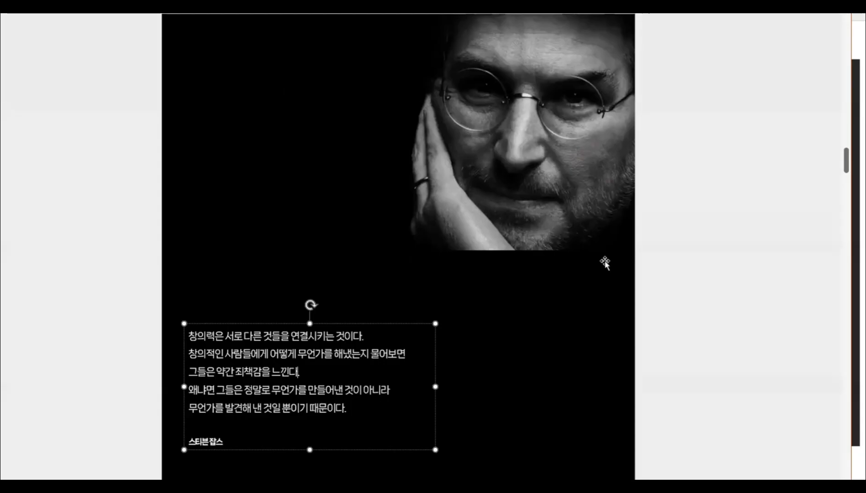
Step: Stretch the black rectangle's upper edge up behind the portrait photo
{"action": "left_click", "coordinate": [612, 101]}
{"action": "left_click", "coordinate": [392, 259]}
{"action": "left_click_drag", "start_coordinate": [398, 251], "coordinate": [394, 28]}
{"action": "right_click", "coordinate": [395, 28]}
{"action": "key", "text": "Escape"}
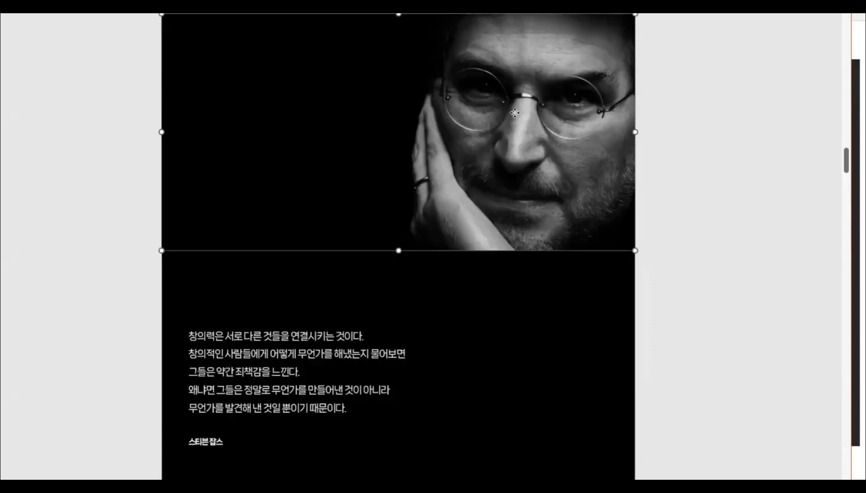
Step: Shrink the portrait photo and extend the black rectangle to the slide's top edge
{"action": "left_click_drag", "start_coordinate": [633, 17], "coordinate": [514, 72]}
{"action": "left_click", "coordinate": [395, 66]}
{"action": "left_click_drag", "start_coordinate": [398, 63], "coordinate": [402, 15]}
Step: Move the portrait to the slide's upper-right area and enlarge it until it meets the right edge
{"action": "left_click_drag", "start_coordinate": [391, 134], "coordinate": [506, 84]}
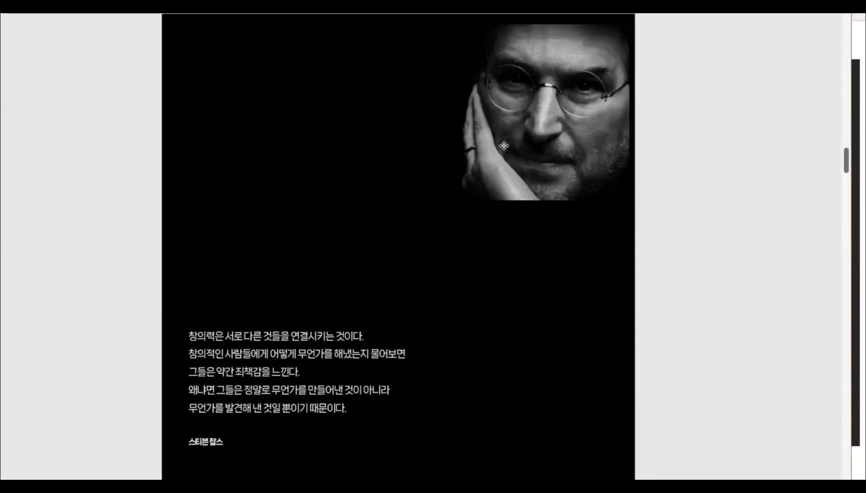
{"action": "left_click", "coordinate": [310, 213]}
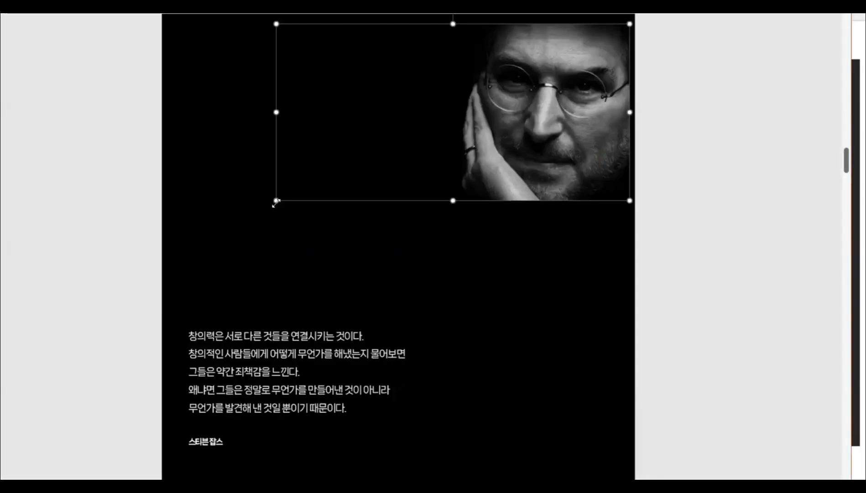
{"action": "left_click", "coordinate": [203, 241]}
{"action": "left_click_drag", "start_coordinate": [203, 241], "coordinate": [168, 258]}
{"action": "left_click_drag", "start_coordinate": [522, 180], "coordinate": [526, 174]}
Step: Cut "스티븐 잡스" from the quote, paste it as its own text box, and place it at the slide's upper left
{"action": "left_click", "coordinate": [384, 370]}
{"action": "left_click_drag", "start_coordinate": [224, 441], "coordinate": [171, 433]}
{"action": "key", "text": "ctrl+x"}
{"action": "left_click", "coordinate": [340, 122]}
{"action": "key", "text": "ctrl+v"}
{"action": "left_click", "coordinate": [338, 244]}
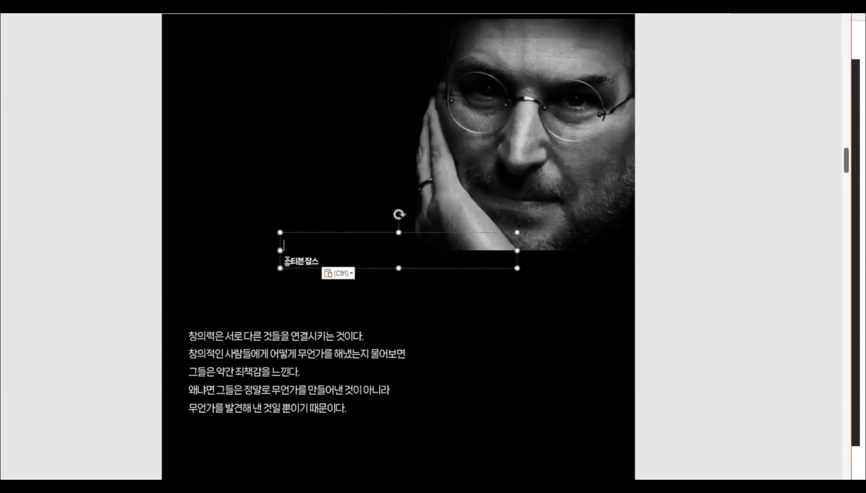
{"action": "left_click_drag", "start_coordinate": [327, 250], "coordinate": [232, 59]}
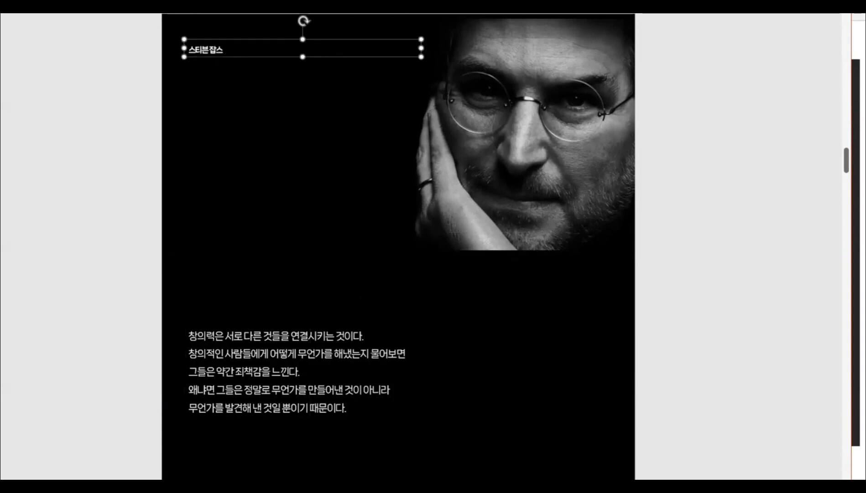
Step: Increase the font size of the "스티븐 잡스" title by three increments
{"action": "key", "text": "ctrl+shift+period"}
{"action": "key", "text": "ctrl+shift+period"}
{"action": "key", "text": "ctrl+shift+period"}
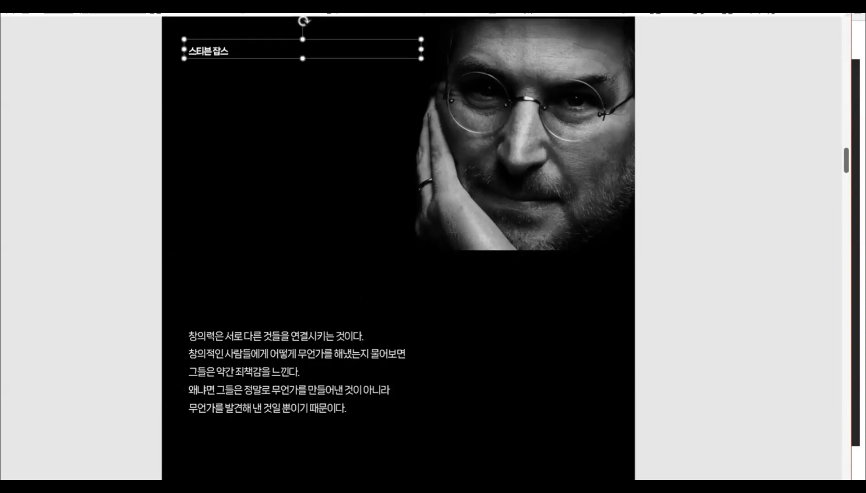
Step: Enlarge the quote text by three size increments in a widened box that avoids extra line breaks, placed slightly higher
{"action": "left_click", "coordinate": [331, 325]}
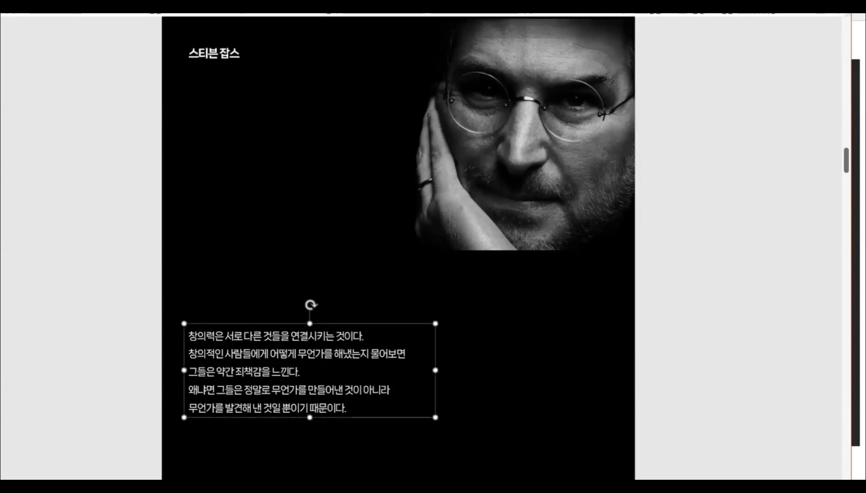
{"action": "key", "text": "ctrl+shift+period"}
{"action": "key", "text": "ctrl+shift+period"}
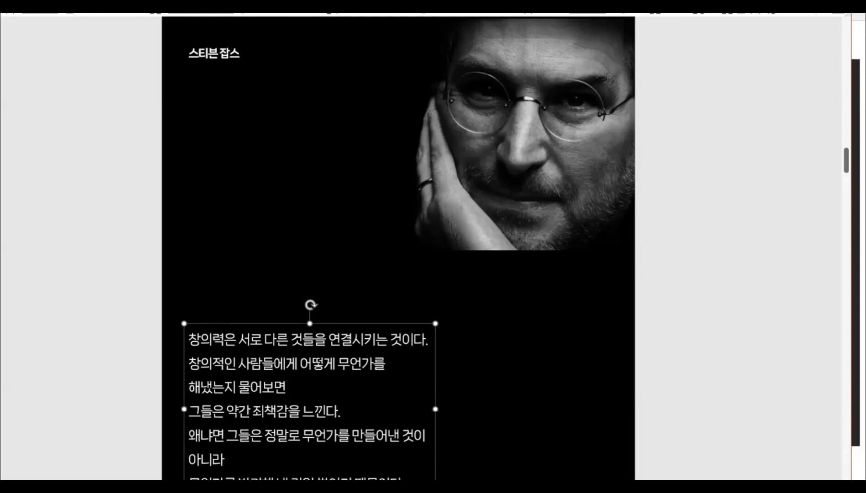
{"action": "left_click_drag", "start_coordinate": [435, 409], "coordinate": [603, 466]}
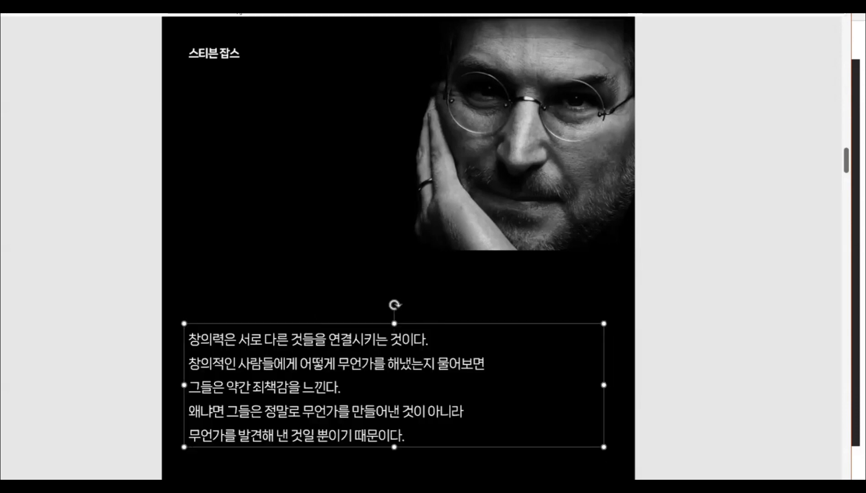
{"action": "key", "text": "ctrl+shift+period"}
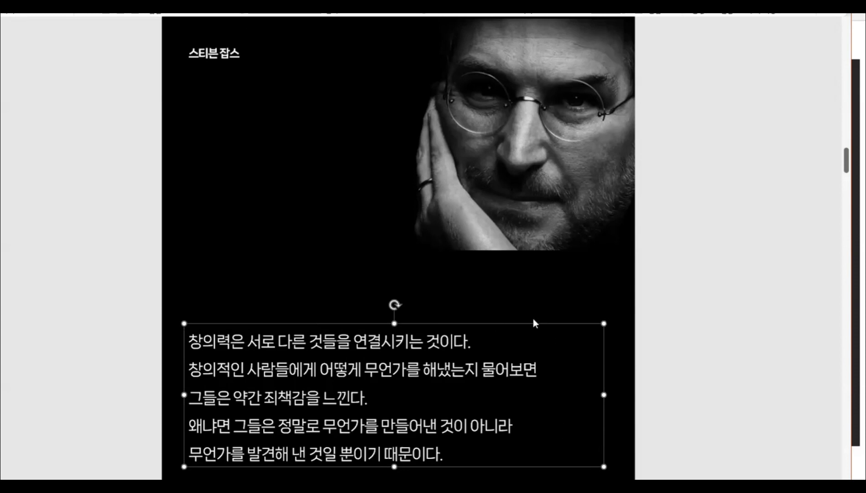
{"action": "left_click_drag", "start_coordinate": [533, 323], "coordinate": [531, 310]}
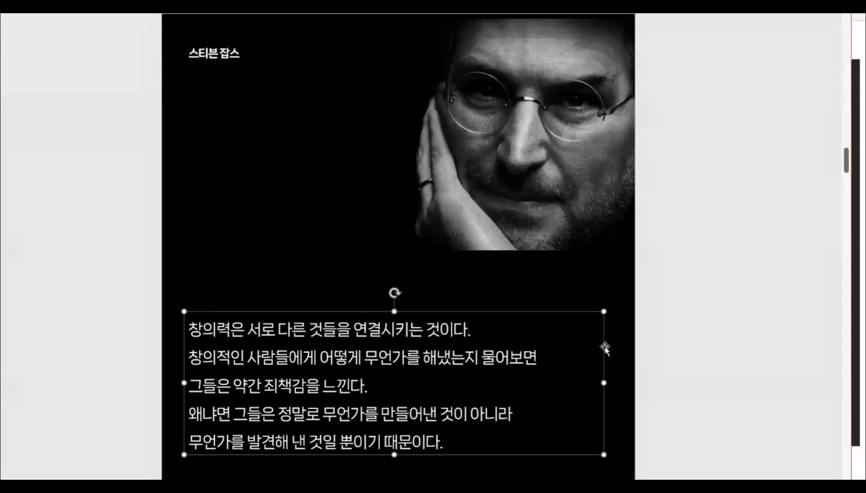
{"action": "left_click", "coordinate": [703, 336]}
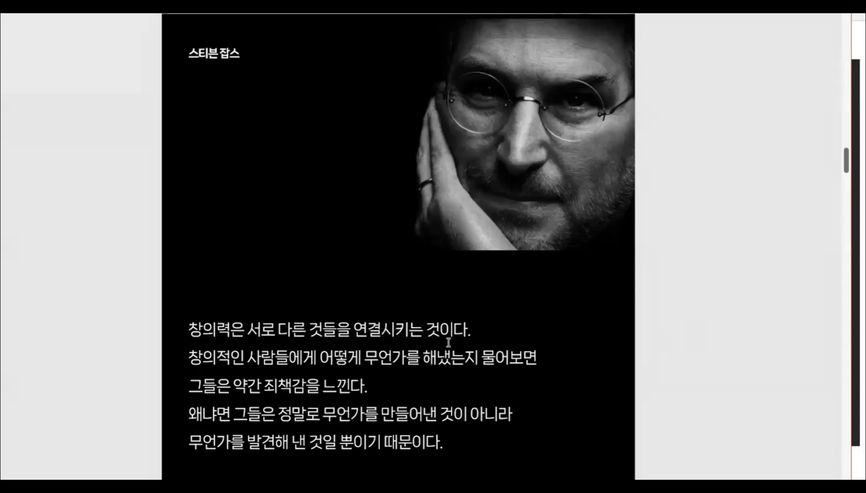
Step: Set the quote text box's font to 나눔스퀘어 네오 Light
{"action": "left_click", "coordinate": [363, 342]}
{"action": "left_click", "coordinate": [332, 313]}
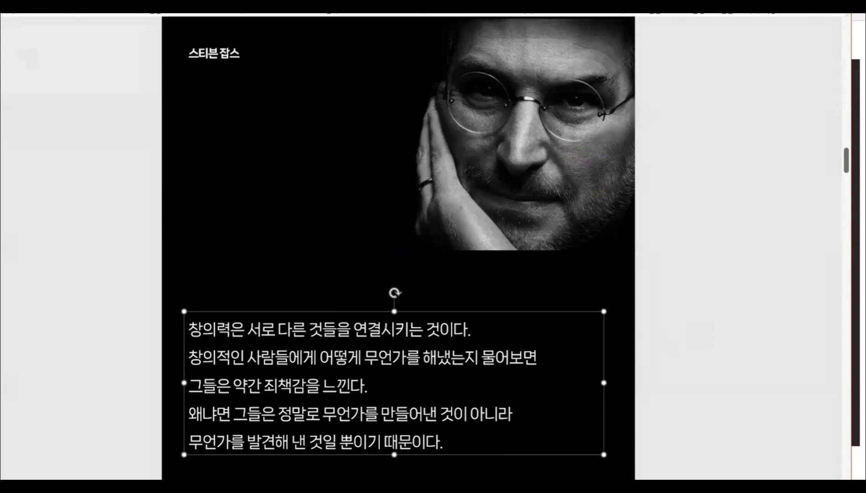
{"action": "left_click", "coordinate": [158, 2]}
{"action": "scroll", "coordinate": [223, 274], "scroll_direction": "down", "scroll_amount": 20}
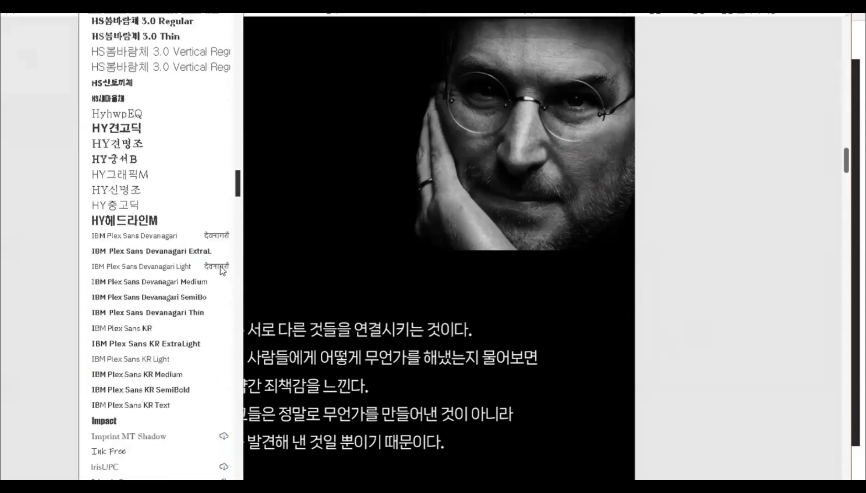
{"action": "scroll", "coordinate": [223, 372], "scroll_direction": "down", "scroll_amount": 20}
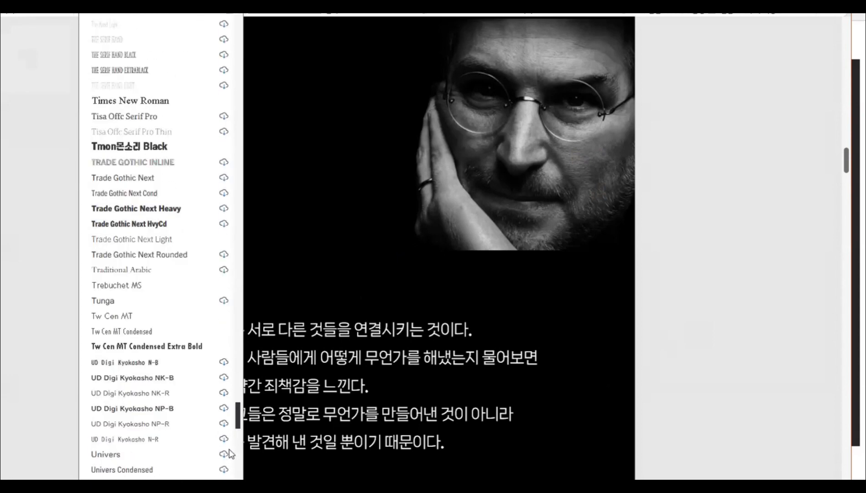
{"action": "scroll", "coordinate": [234, 470], "scroll_direction": "down", "scroll_amount": 6}
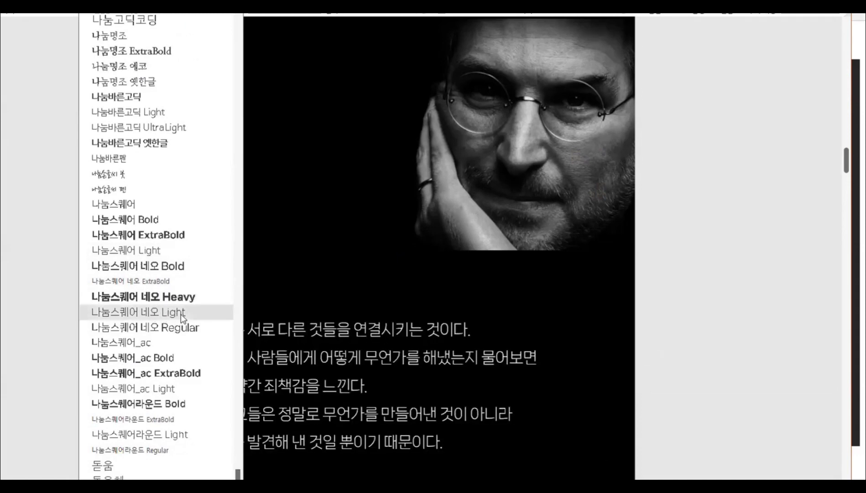
{"action": "left_click", "coordinate": [181, 314]}
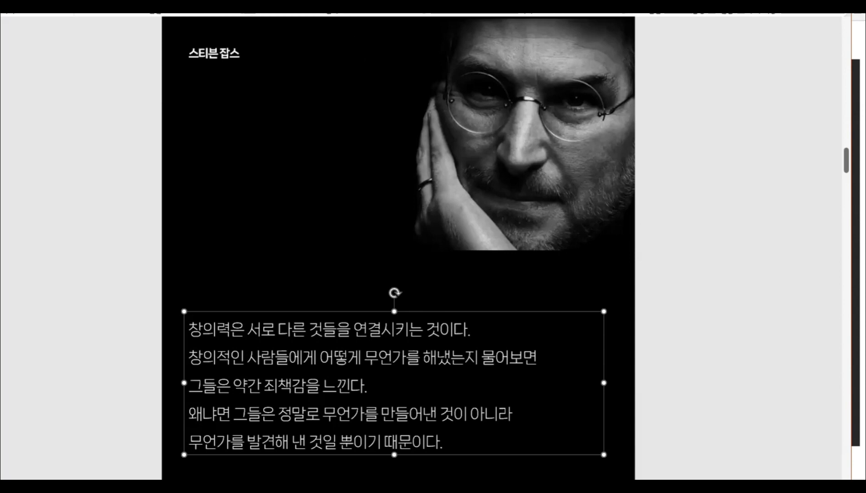
Step: Recolor the quote text with a gray sampled from the forehead in the portrait photo
{"action": "left_click", "coordinate": [233, 5]}
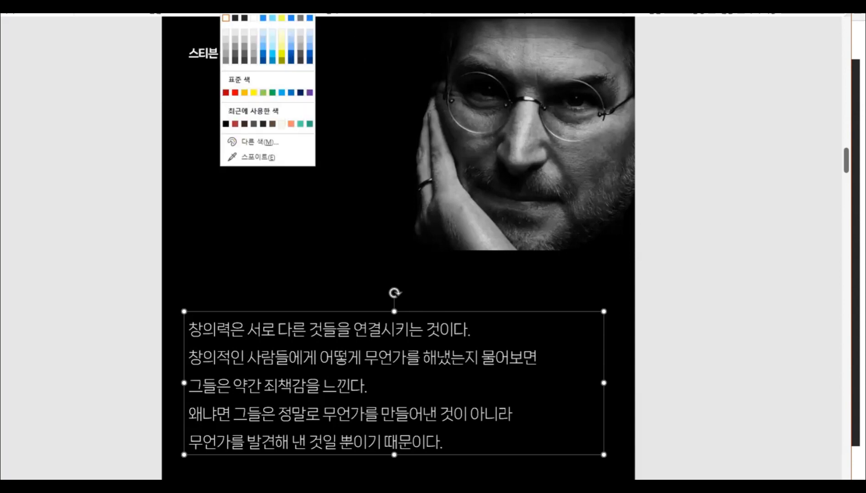
{"action": "left_click", "coordinate": [237, 160]}
{"action": "left_click", "coordinate": [531, 62]}
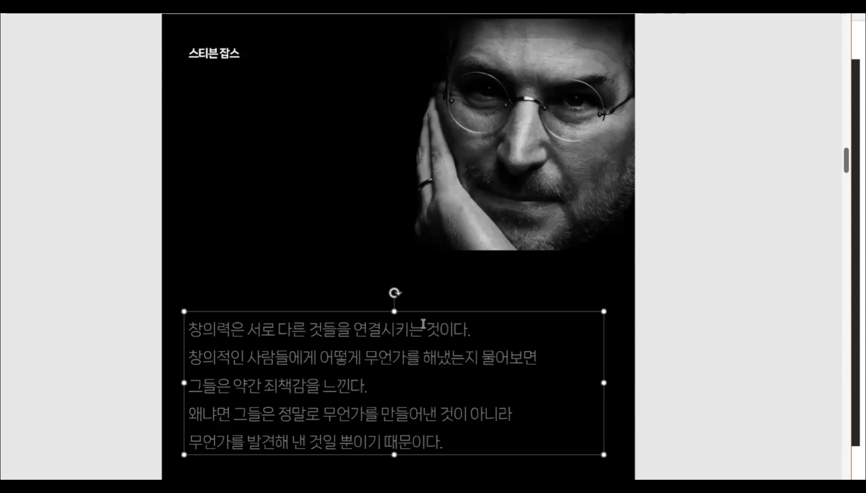
Step: Lighten the quote text to a custom gray with RGB values 219, 219, 219
{"action": "right_click", "coordinate": [430, 311]}
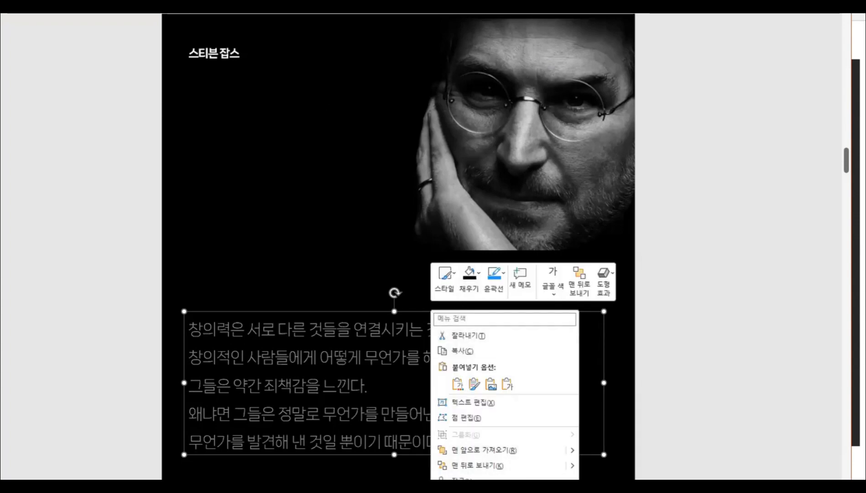
{"action": "left_click", "coordinate": [27, 5]}
{"action": "left_click", "coordinate": [225, 6]}
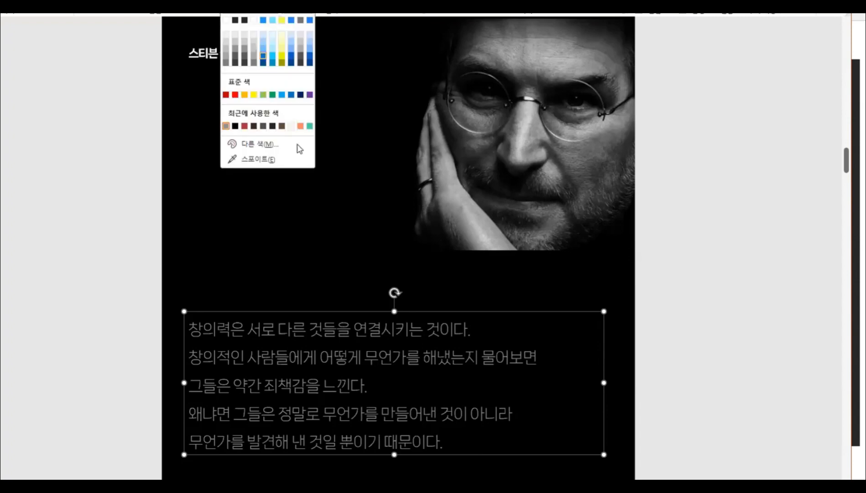
{"action": "left_click", "coordinate": [260, 144]}
{"action": "left_click_drag", "start_coordinate": [382, 251], "coordinate": [381, 227]}
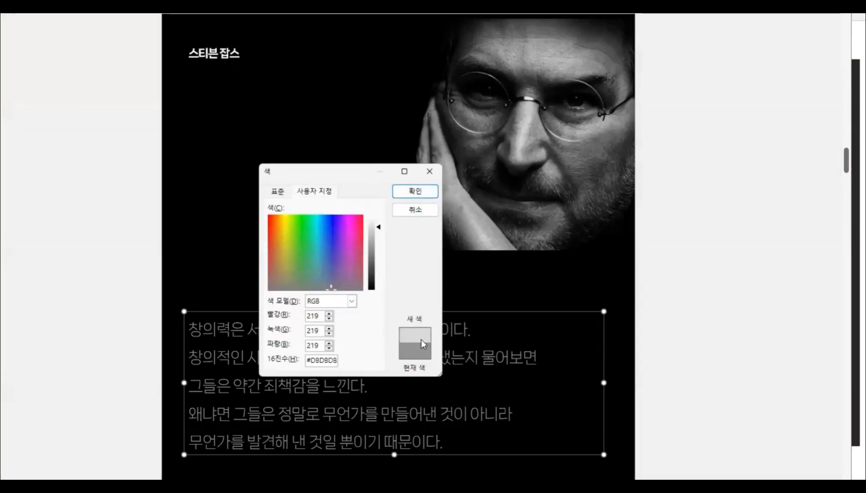
{"action": "left_click", "coordinate": [428, 192]}
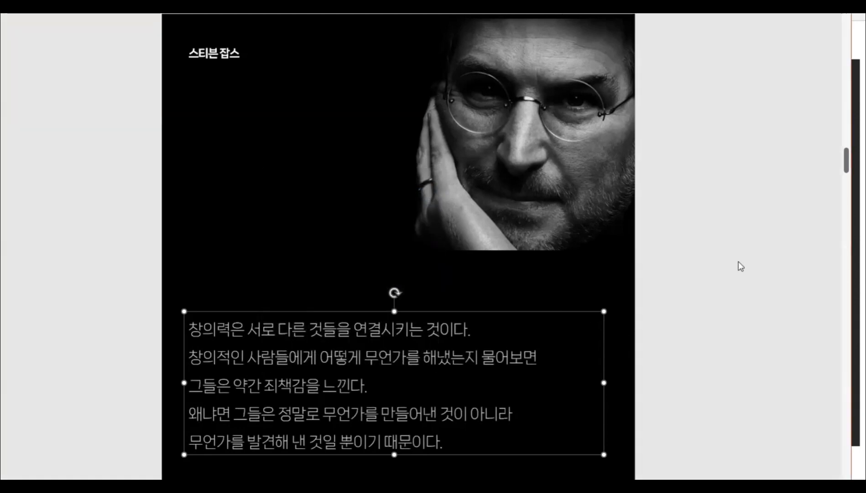
Step: Move the quote text box slightly higher beneath the Steve Jobs portrait
{"action": "left_click", "coordinate": [740, 265]}
{"action": "left_click", "coordinate": [370, 354]}
{"action": "left_click", "coordinate": [365, 357]}
{"action": "left_click_drag", "start_coordinate": [364, 312], "coordinate": [364, 297]}
{"action": "left_click", "coordinate": [728, 294]}
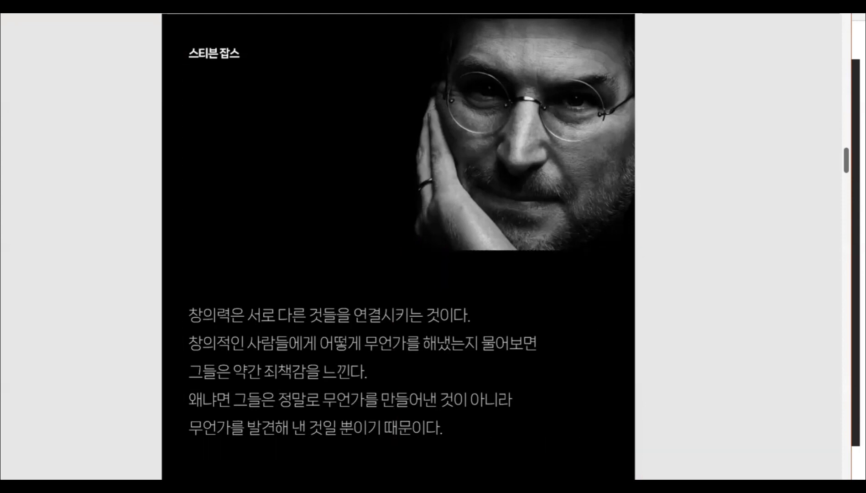
Step: Go to the Taylor Swift quote slide and delete its yellow "예제를 따라 작업 후 제출" label
{"action": "scroll", "coordinate": [398, 246], "scroll_direction": "down", "scroll_amount": 3}
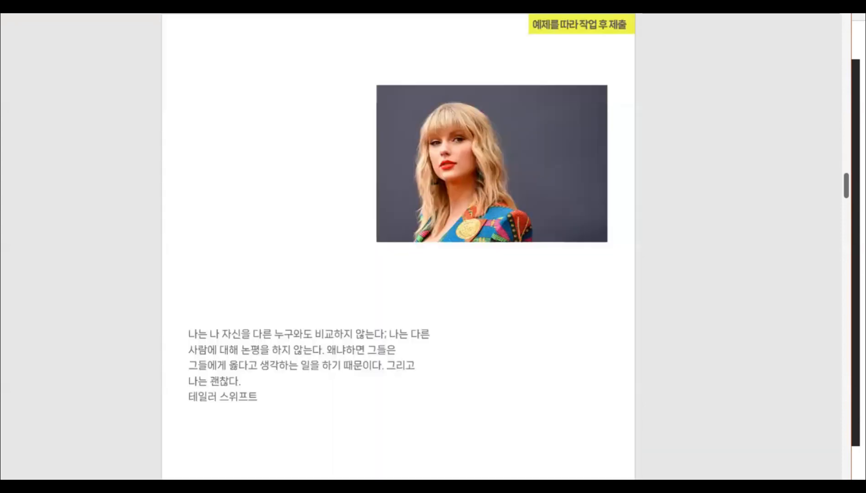
{"action": "left_click_drag", "start_coordinate": [623, 27], "coordinate": [135, 78]}
{"action": "key", "text": "Delete"}
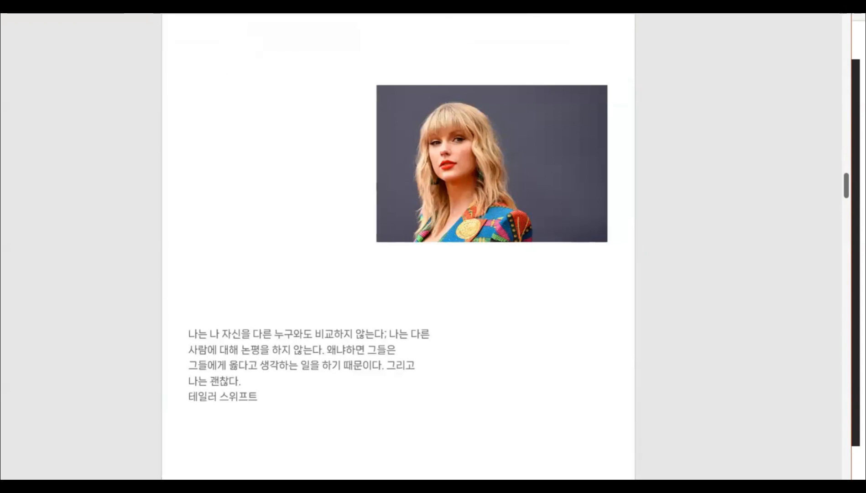
{"action": "left_click", "coordinate": [472, 146]}
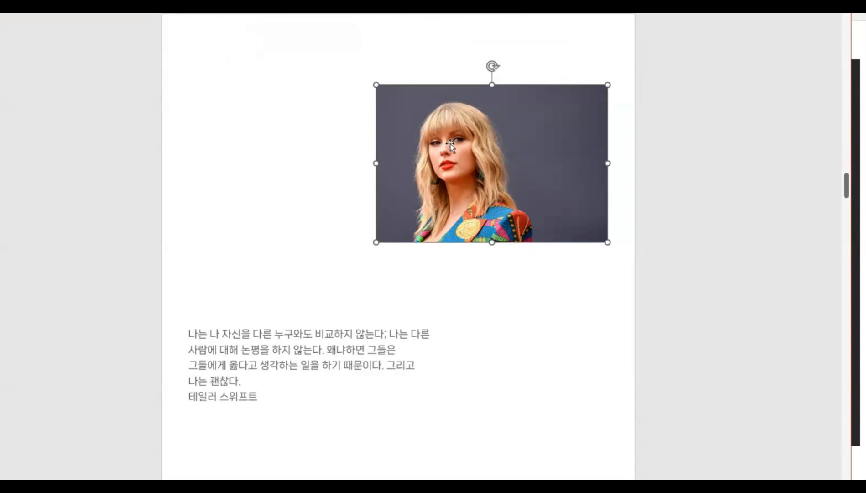
{"action": "left_click", "coordinate": [333, 363]}
{"action": "left_click", "coordinate": [522, 180]}
{"action": "left_click", "coordinate": [359, 365]}
Step: Move the Taylor Swift photo to the slide's upper-left corner and enlarge it proportionally beyond the slide's width
{"action": "left_click", "coordinate": [516, 185]}
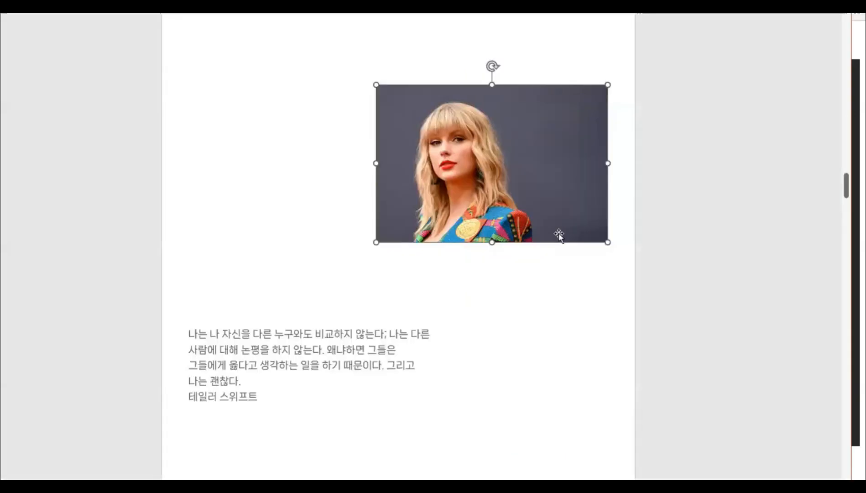
{"action": "left_click_drag", "start_coordinate": [557, 174], "coordinate": [336, 102]}
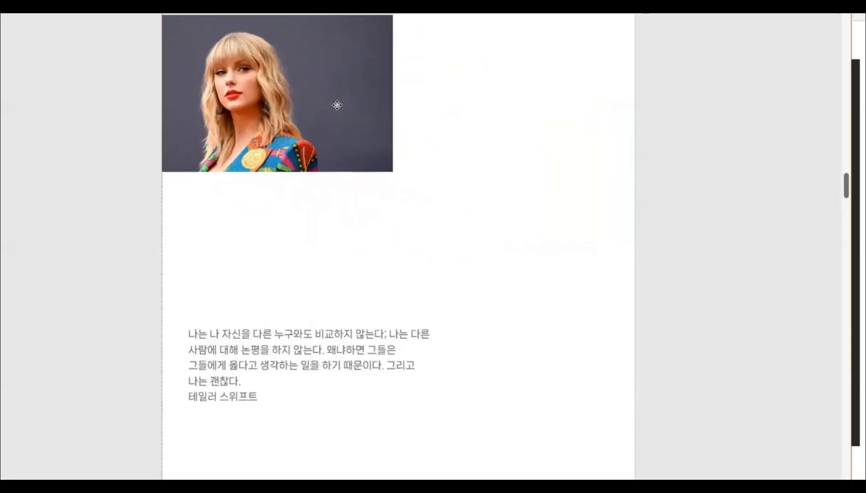
{"action": "left_click_drag", "start_coordinate": [393, 173], "coordinate": [676, 480]}
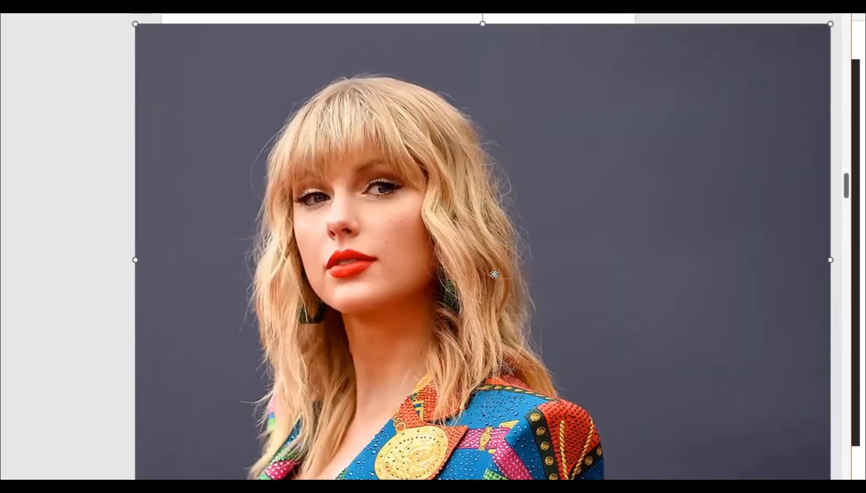
Step: Send the enlarged photo behind the quote text and shift it so the face sits left of the slide's center
{"action": "right_click", "coordinate": [496, 275]}
{"action": "left_click", "coordinate": [532, 415]}
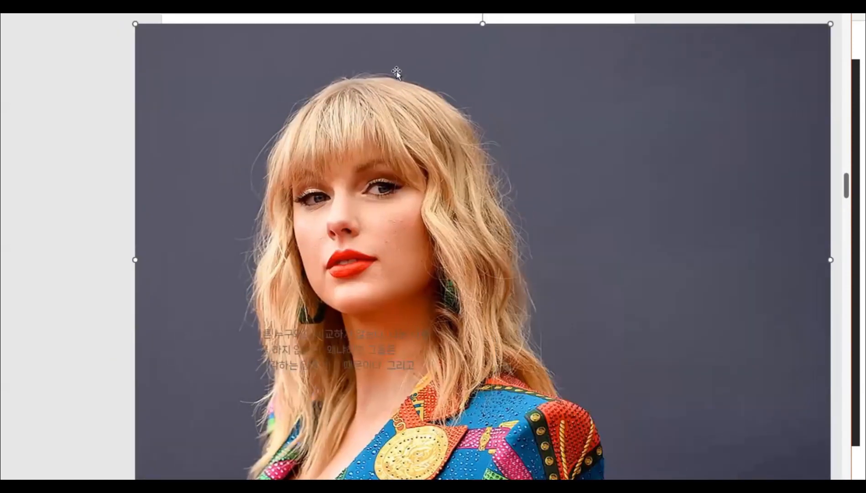
{"action": "left_click_drag", "start_coordinate": [397, 72], "coordinate": [386, 64]}
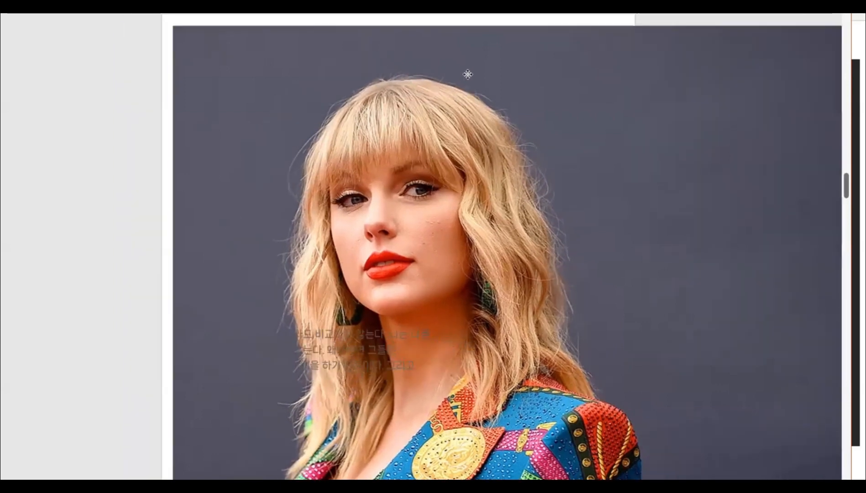
{"action": "left_click_drag", "start_coordinate": [467, 74], "coordinate": [353, 71]}
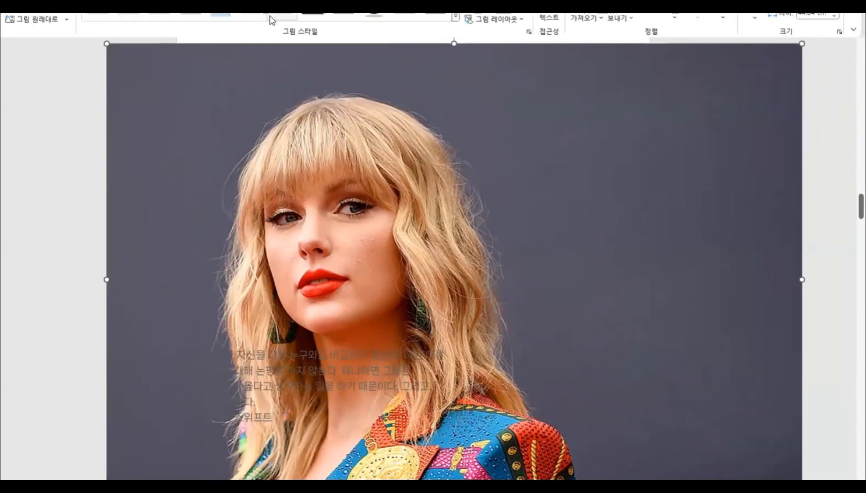
Step: Crop the photo's sides to the slide's left and right edges and align it with the slide's top edge
{"action": "left_click", "coordinate": [756, 16]}
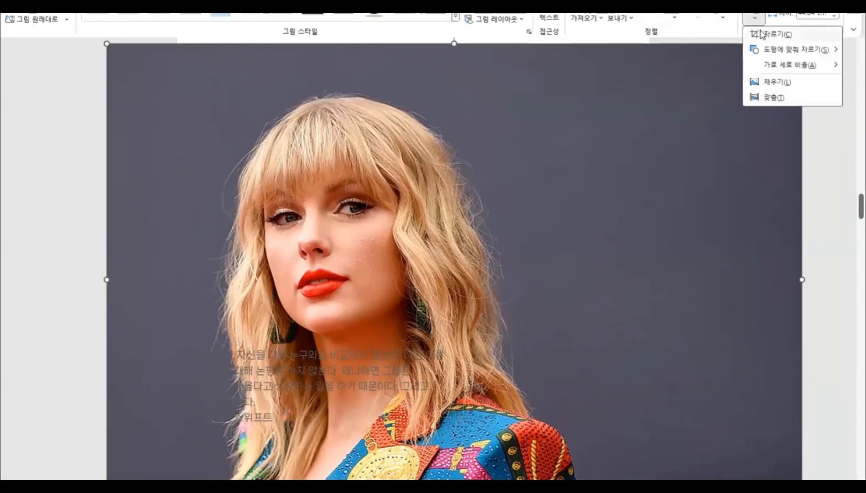
{"action": "left_click", "coordinate": [776, 33]}
{"action": "left_click_drag", "start_coordinate": [796, 46], "coordinate": [647, 45]}
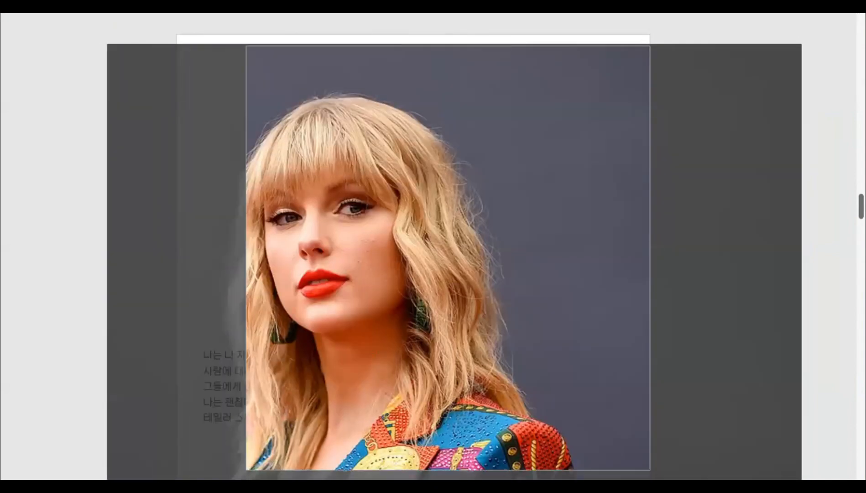
{"action": "left_click_drag", "start_coordinate": [247, 279], "coordinate": [177, 279]}
{"action": "left_click", "coordinate": [396, 32]}
{"action": "left_click_drag", "start_coordinate": [349, 77], "coordinate": [349, 66]}
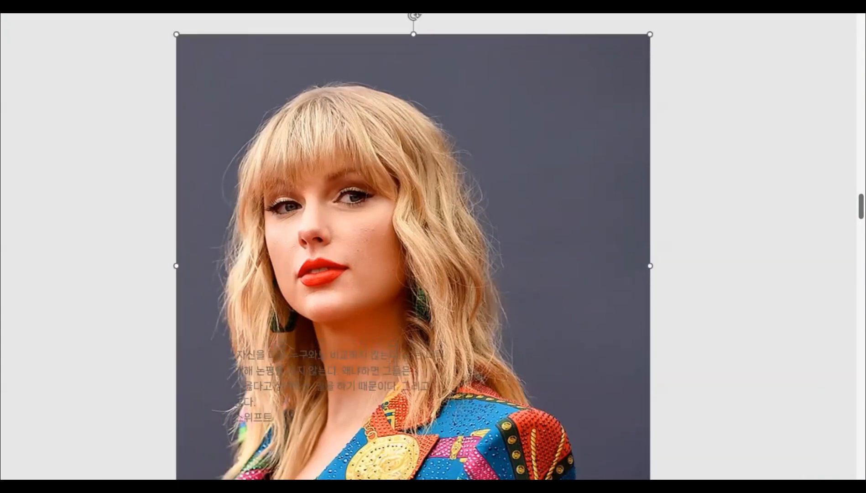
Step: Enlarge the image slightly inside its existing crop frame, keeping the frame the size of the slide
{"action": "left_click", "coordinate": [413, 7]}
{"action": "left_click", "coordinate": [758, 18]}
{"action": "left_click", "coordinate": [760, 34]}
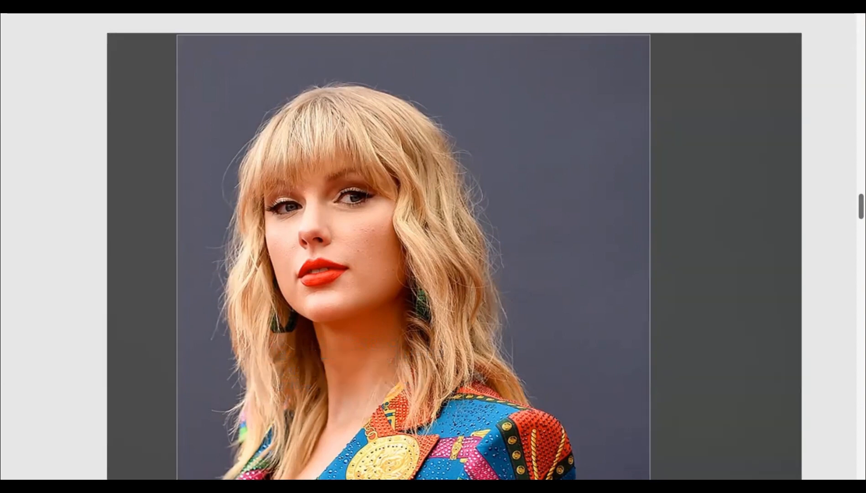
{"action": "left_click_drag", "start_coordinate": [802, 492], "coordinate": [821, 492]}
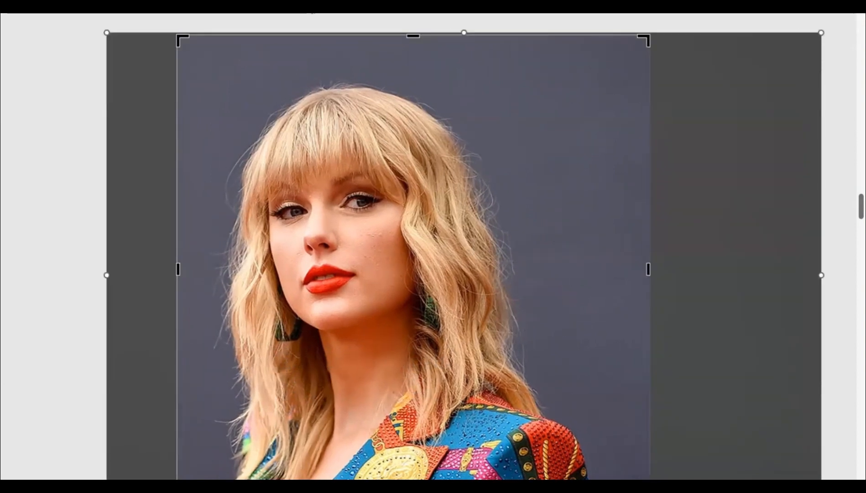
{"action": "left_click", "coordinate": [314, 10]}
Step: Recolor the quote text white and set the text box aside, partly beyond the slide's left edge
{"action": "left_click_drag", "start_coordinate": [346, 346], "coordinate": [444, 129]}
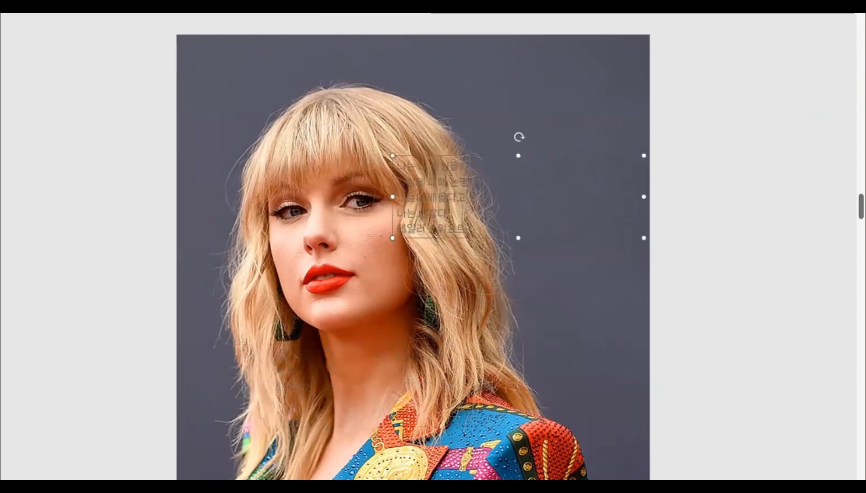
{"action": "left_click", "coordinate": [18, 4]}
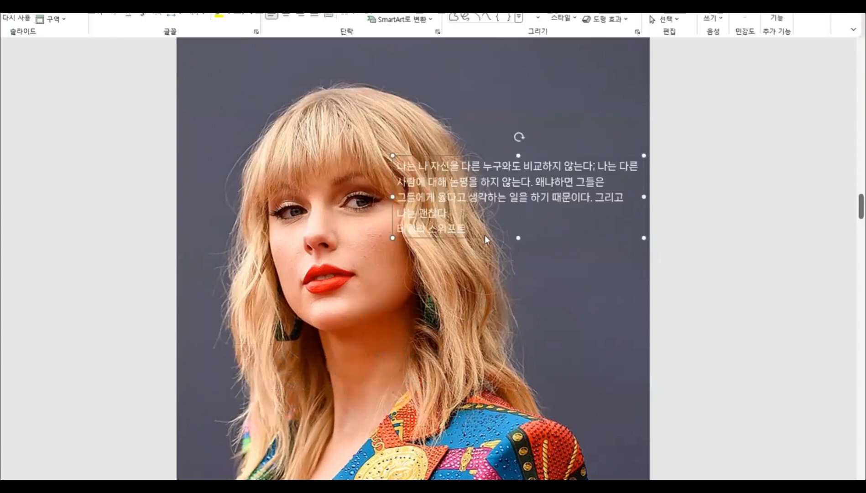
{"action": "left_click_drag", "start_coordinate": [486, 235], "coordinate": [474, 196]}
{"action": "left_click_drag", "start_coordinate": [613, 205], "coordinate": [289, 231]}
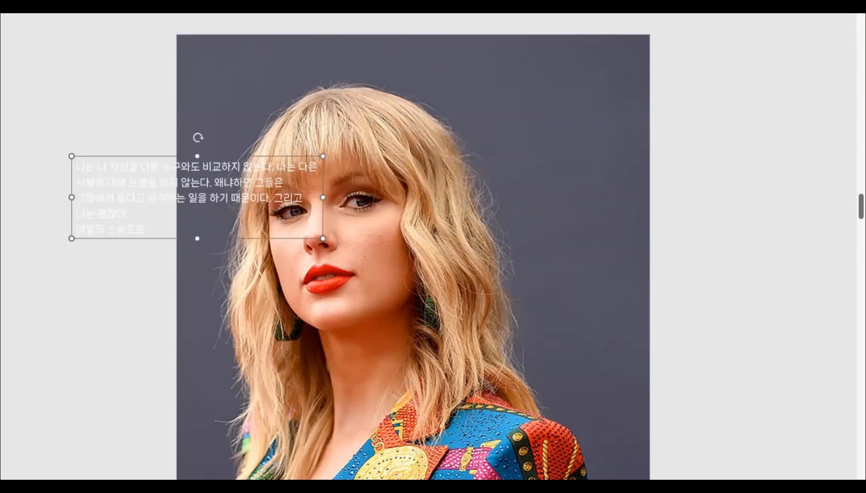
Step: Draw a tall rectangle from the slide's right edge over most of the photo and give it a gradient fill
{"action": "mouse_move", "coordinate": [646, 404]}
{"action": "left_mouse_down"}
{"action": "mouse_move", "coordinate": [616, 477]}
{"action": "mouse_move", "coordinate": [176, 482]}
{"action": "mouse_move", "coordinate": [218, 481]}
{"action": "left_mouse_up"}
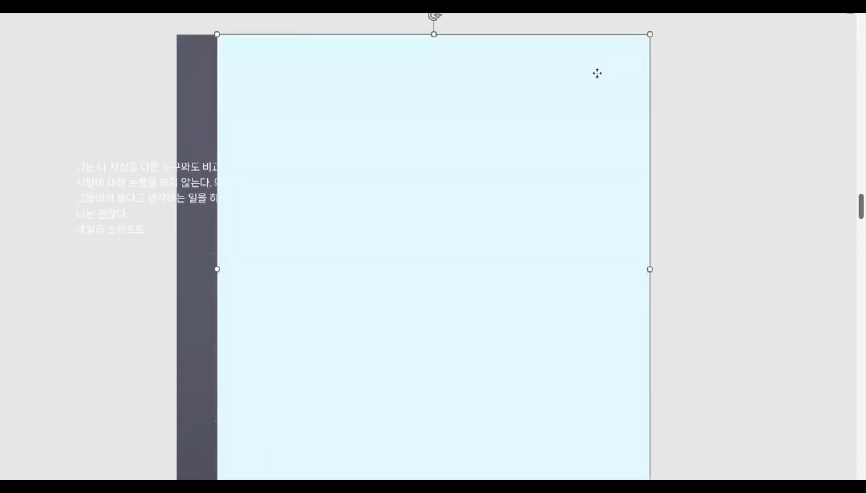
{"action": "right_click", "coordinate": [598, 73]}
{"action": "left_click", "coordinate": [611, 394]}
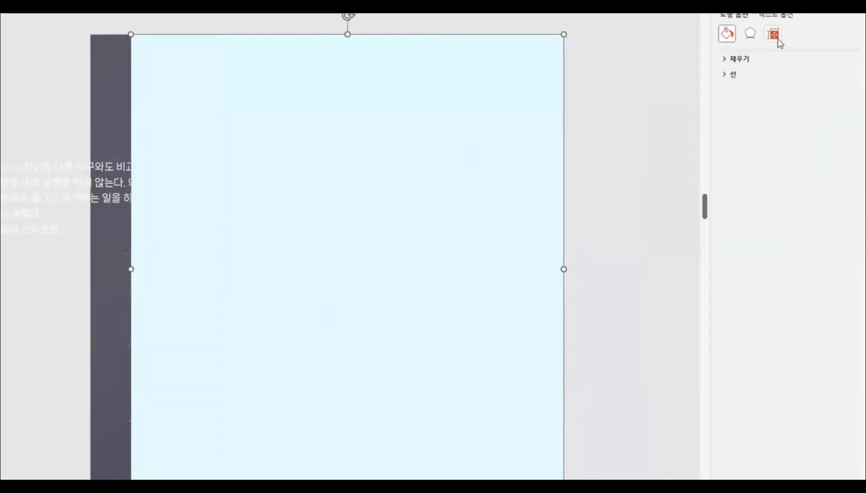
{"action": "left_click", "coordinate": [727, 60]}
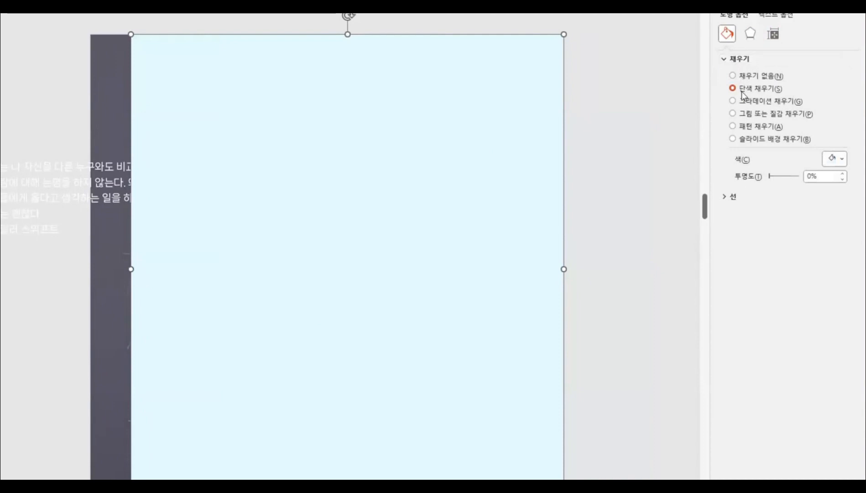
{"action": "left_click", "coordinate": [732, 101]}
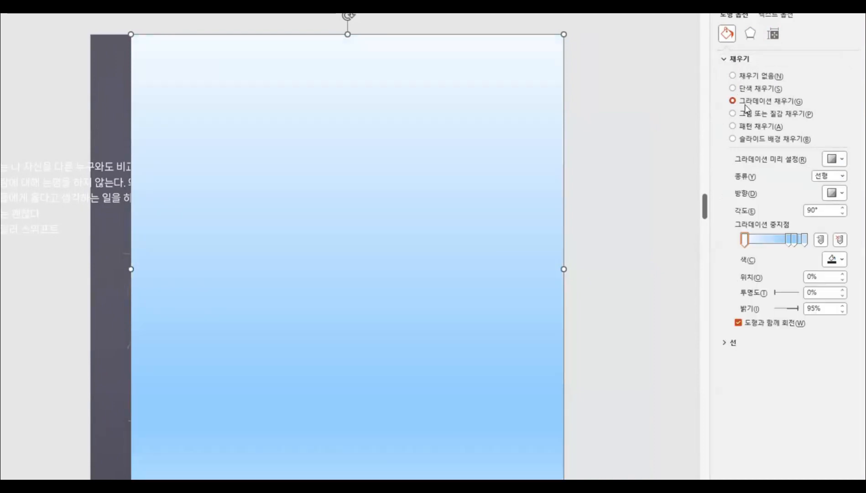
{"action": "key", "text": "ctrl+F1"}
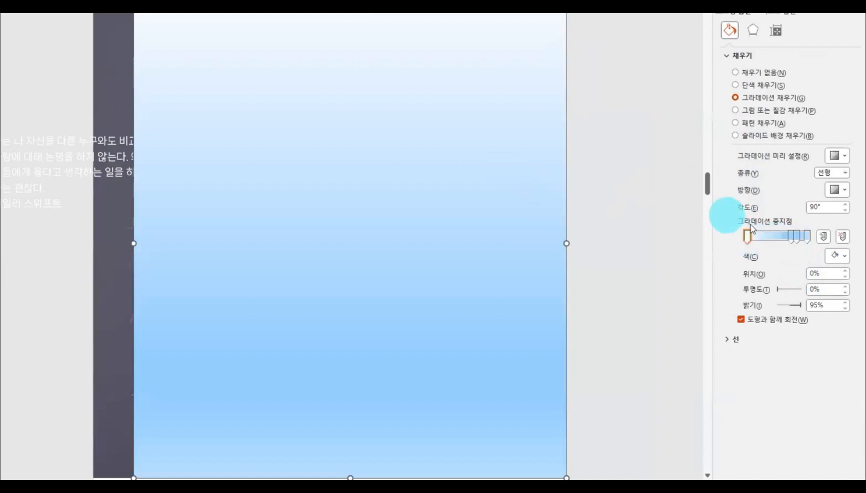
Step: Remove the middle gradient stops and set the end stop at 100% to the near-black theme color
{"action": "left_click_drag", "start_coordinate": [792, 237], "coordinate": [785, 279]}
{"action": "left_click", "coordinate": [808, 236]}
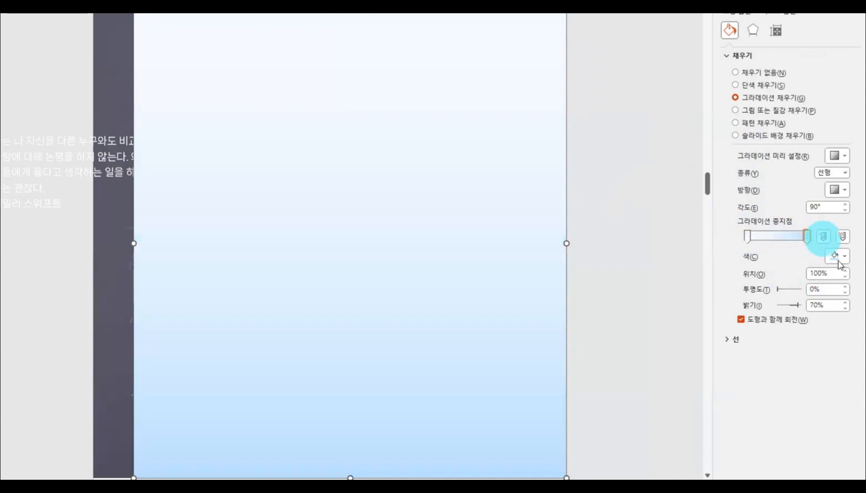
{"action": "left_click", "coordinate": [838, 255]}
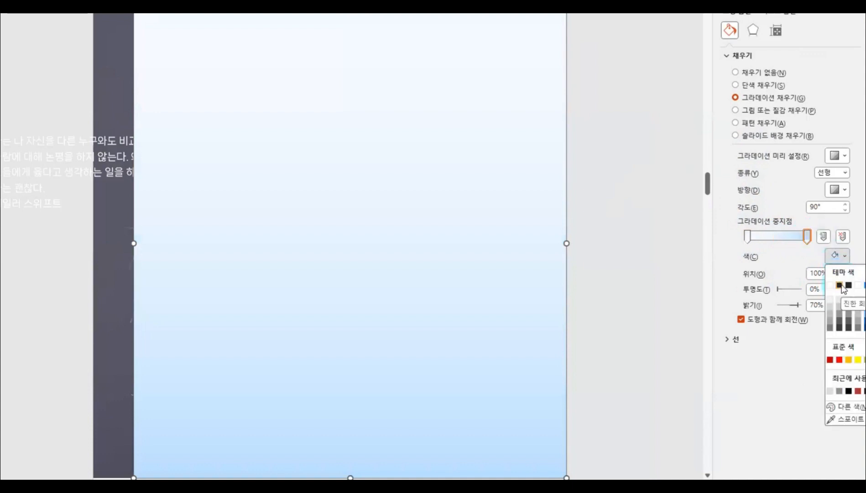
{"action": "left_click", "coordinate": [839, 285]}
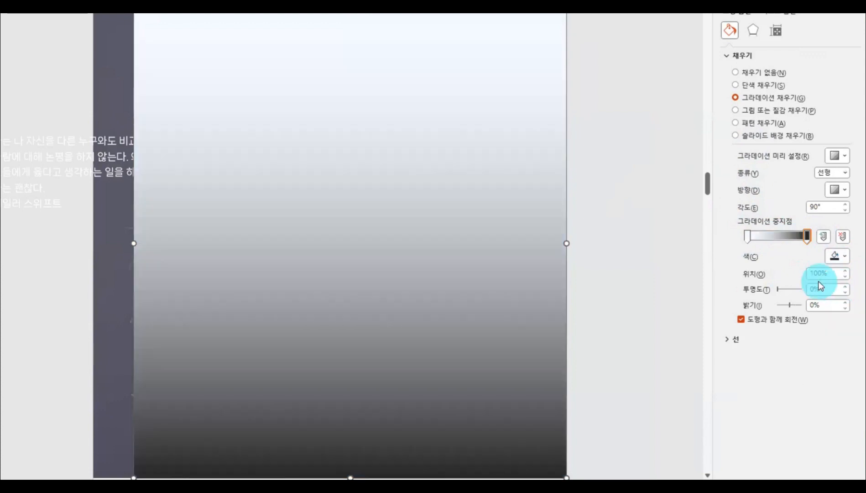
Step: Extend the rectangle slightly at the slide's bottom edge and set its first gradient stop to 100% transparency
{"action": "left_click", "coordinate": [747, 236]}
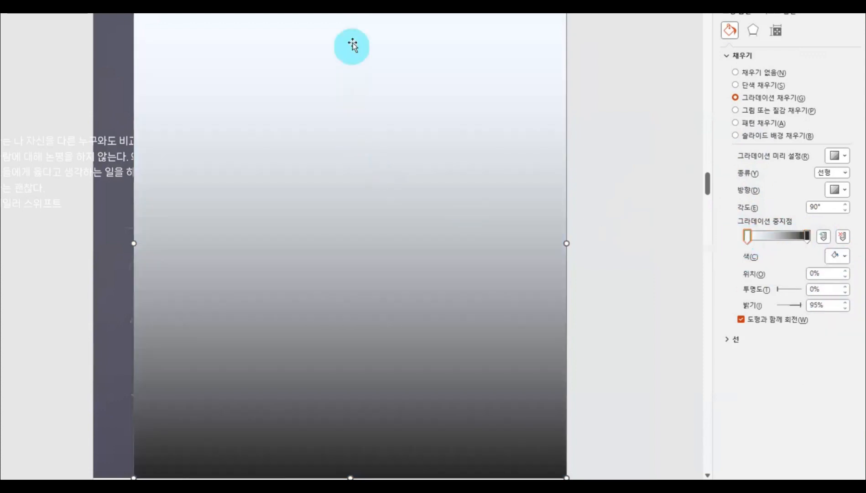
{"action": "left_click_drag", "start_coordinate": [351, 476], "coordinate": [350, 481]}
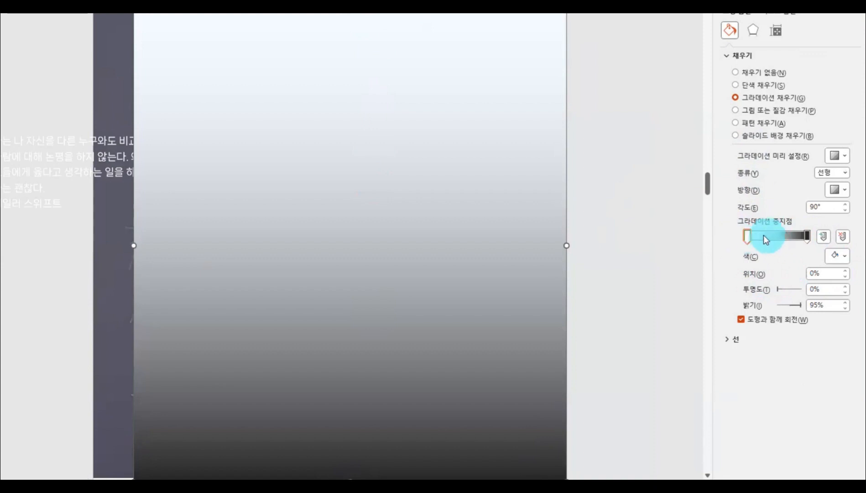
{"action": "left_click_drag", "start_coordinate": [779, 291], "coordinate": [815, 291]}
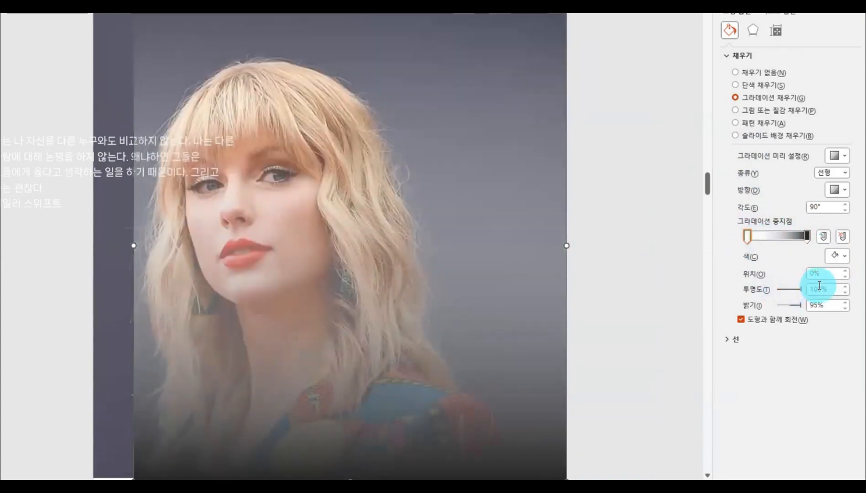
Step: Set the overlay rectangle's linear gradient direction to 0° so it darkens toward the slide's right edge
{"action": "left_click", "coordinate": [839, 189]}
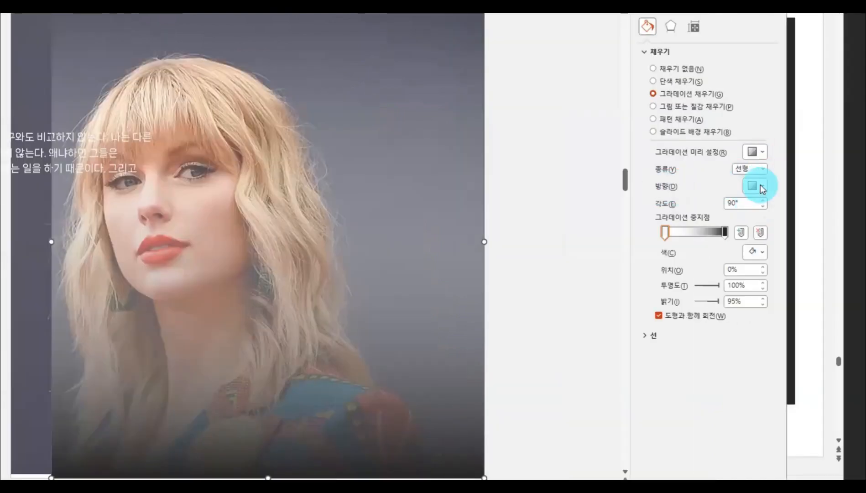
{"action": "left_click", "coordinate": [758, 187]}
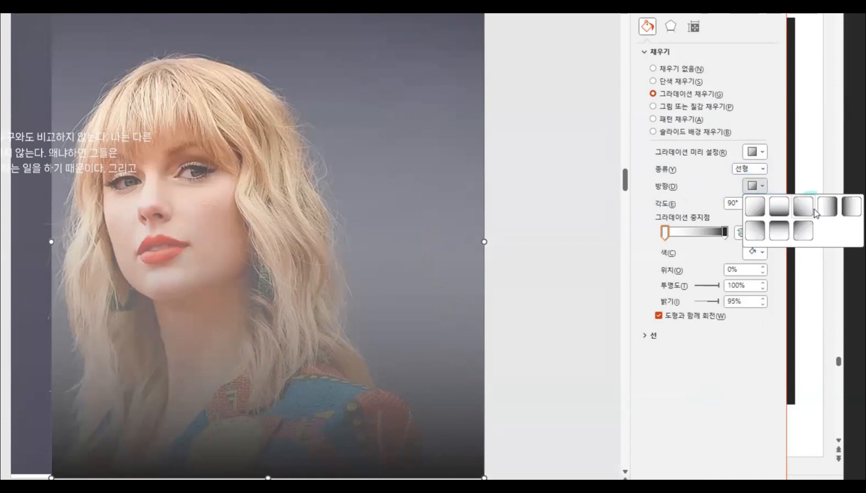
{"action": "left_click", "coordinate": [828, 209]}
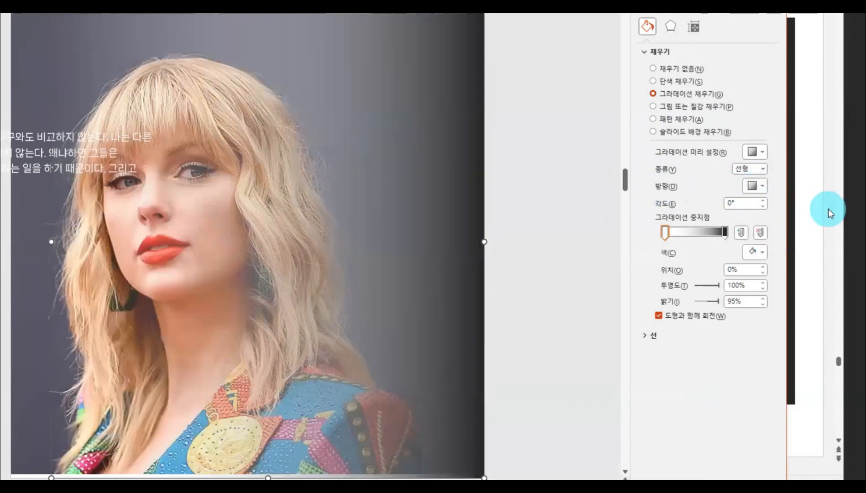
Step: Set the first gradient stop's brightness to 100%, keeping its transparency at 100%, and check the end stop's settings
{"action": "left_click", "coordinate": [725, 232]}
{"action": "left_click", "coordinate": [666, 234]}
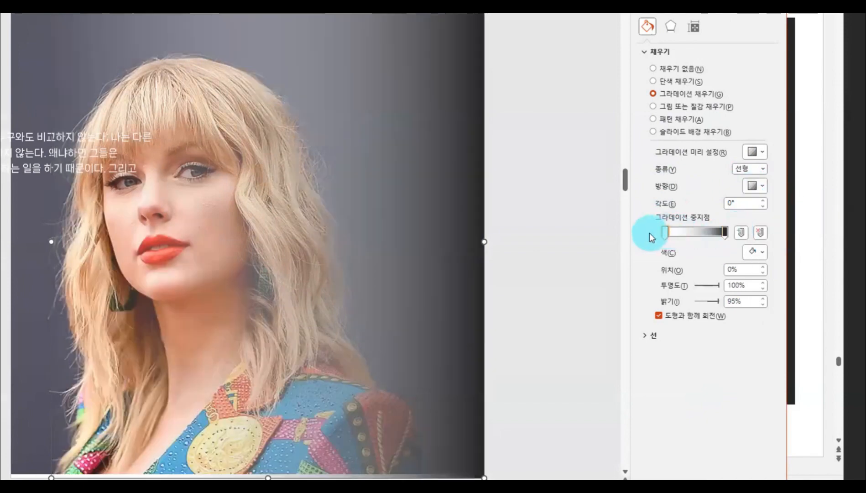
{"action": "left_click_drag", "start_coordinate": [716, 300], "coordinate": [720, 301]}
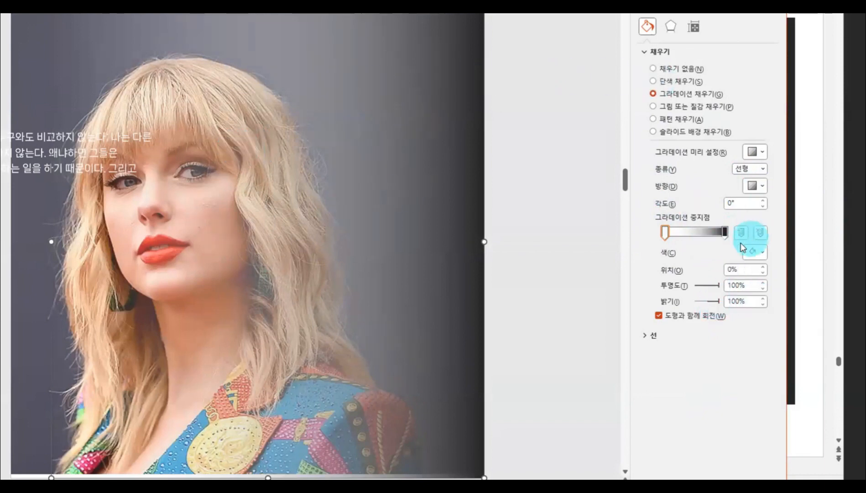
{"action": "left_click_drag", "start_coordinate": [718, 287], "coordinate": [682, 288]}
{"action": "left_click", "coordinate": [726, 233]}
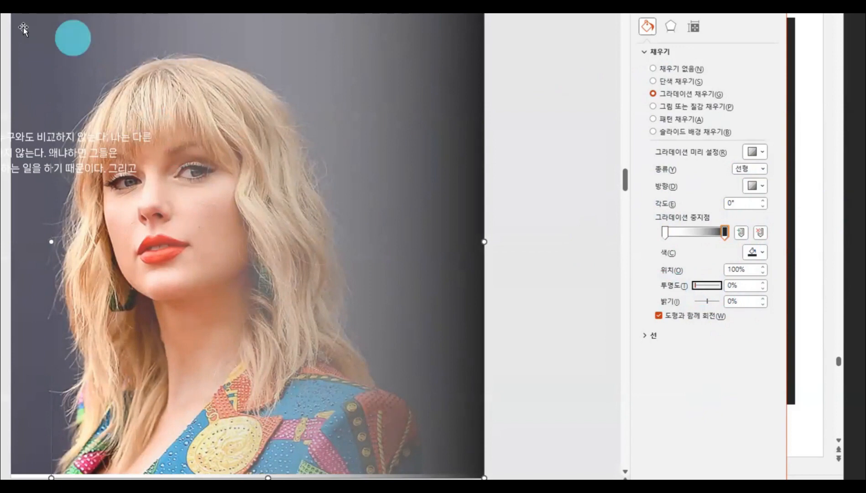
Step: Move the quote text box from the slide's left edge back over the darkened area right of the face
{"action": "key", "text": "Escape"}
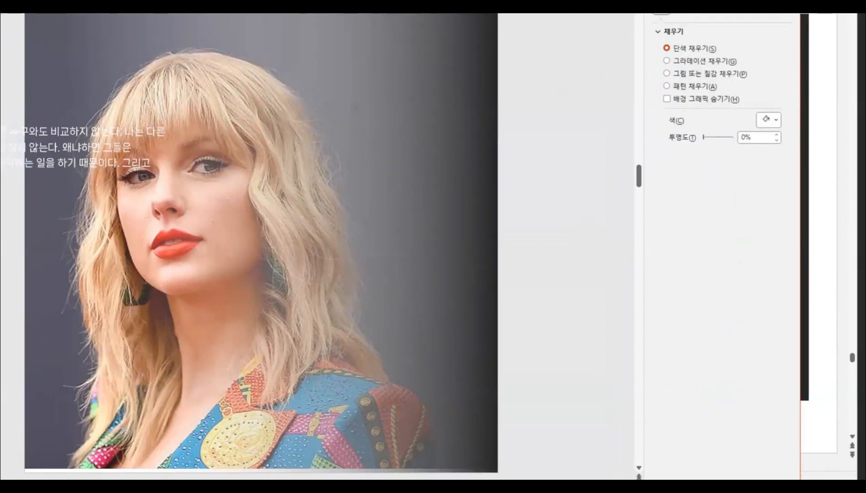
{"action": "left_click", "coordinate": [9, 151]}
{"action": "left_click_drag", "start_coordinate": [3, 206], "coordinate": [329, 155]}
Step: Try shifting the overlay rectangle's transparent first gradient stop to about the middle of the gradient
{"action": "left_click", "coordinate": [338, 28]}
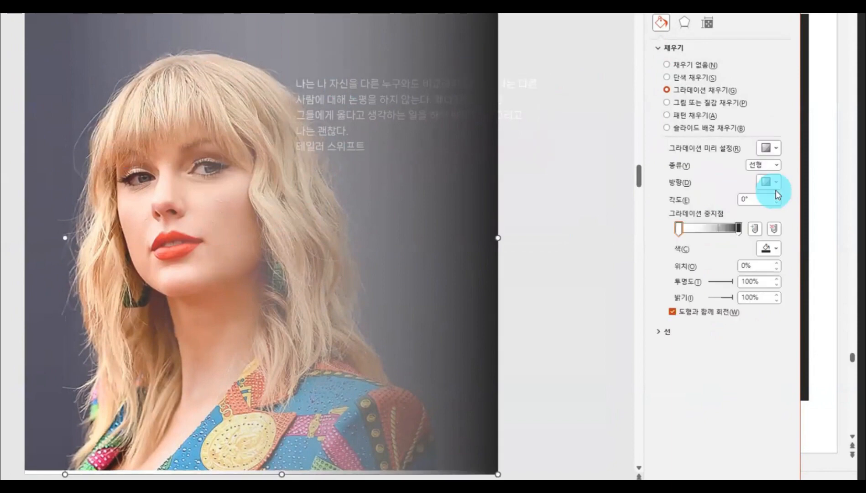
{"action": "left_click", "coordinate": [717, 234]}
{"action": "left_click_drag", "start_coordinate": [718, 234], "coordinate": [718, 262]}
{"action": "left_click_drag", "start_coordinate": [678, 232], "coordinate": [709, 233]}
Step: Set the color of the rectangle's end gradient stop to a custom pure black
{"action": "left_click", "coordinate": [739, 229]}
{"action": "left_click", "coordinate": [770, 249]}
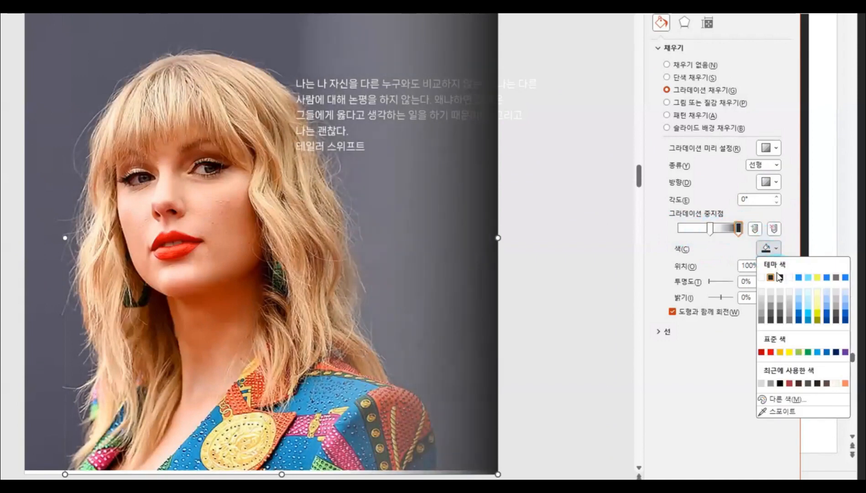
{"action": "left_click", "coordinate": [765, 399]}
{"action": "left_click_drag", "start_coordinate": [336, 223], "coordinate": [332, 233]}
{"action": "left_click", "coordinate": [359, 134]}
Step: Move the first gradient stop back to 0% and reapply the left-to-right linear direction
{"action": "left_click_drag", "start_coordinate": [710, 230], "coordinate": [657, 234]}
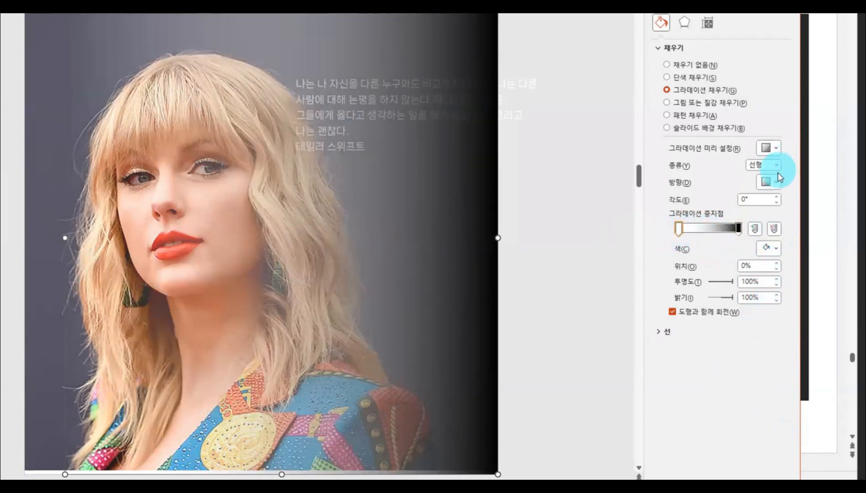
{"action": "left_click", "coordinate": [776, 151]}
{"action": "left_click", "coordinate": [776, 150]}
{"action": "left_click", "coordinate": [775, 186]}
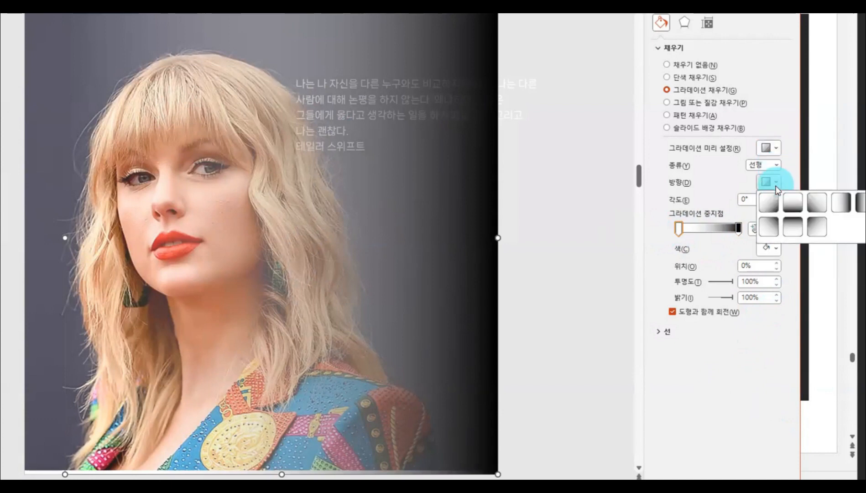
{"action": "left_click", "coordinate": [844, 197]}
Step: Bring the quote text box to the front, above the gradient rectangle
{"action": "left_click", "coordinate": [519, 91]}
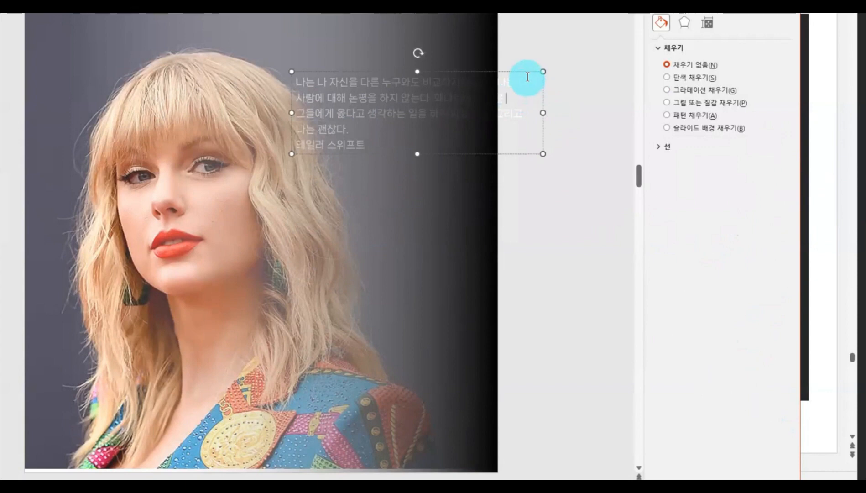
{"action": "right_click", "coordinate": [521, 71]}
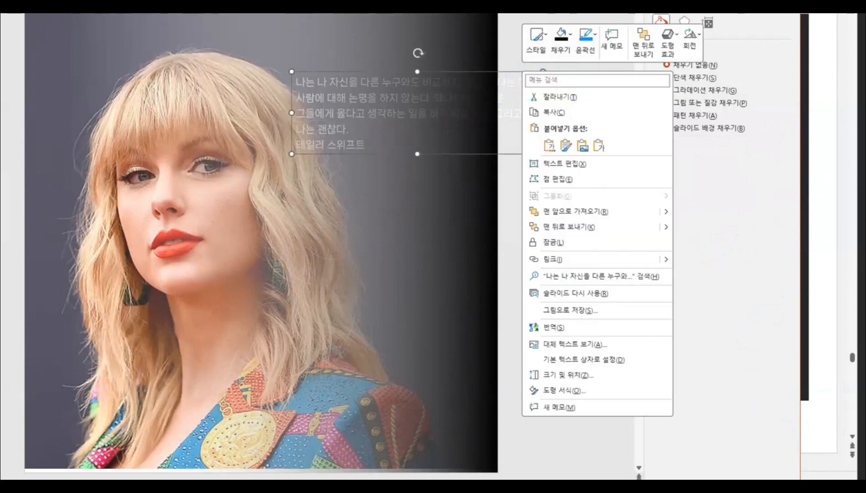
{"action": "key", "text": "Escape"}
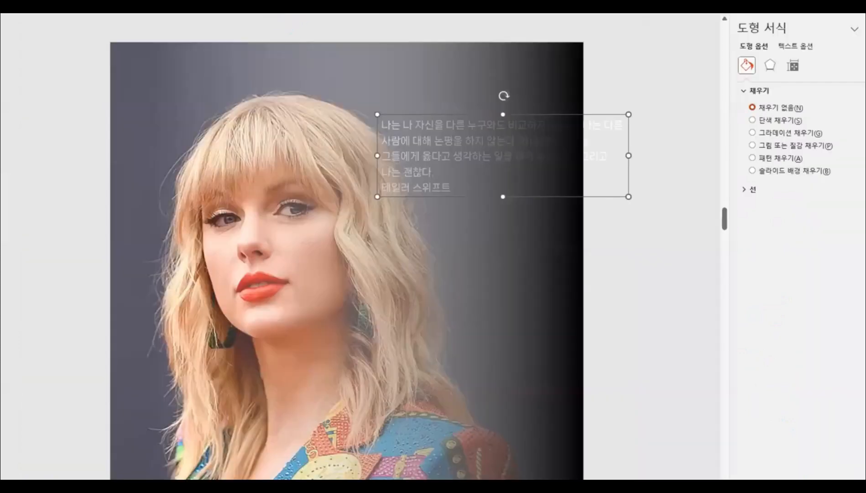
{"action": "right_click", "coordinate": [611, 115]}
{"action": "left_click", "coordinate": [661, 255]}
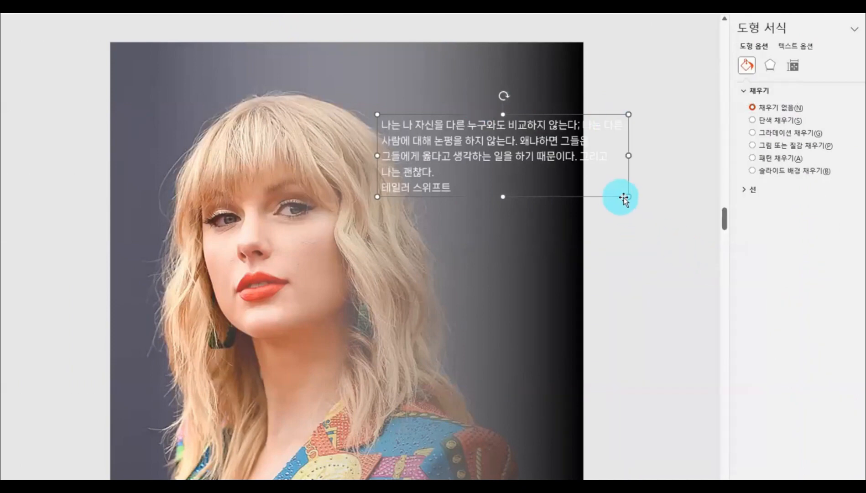
Step: Narrow the quote text box to fit inside the slide's dark right side and center its text
{"action": "left_click_drag", "start_coordinate": [629, 197], "coordinate": [553, 250]}
{"action": "left_click_drag", "start_coordinate": [519, 208], "coordinate": [535, 200]}
{"action": "key", "text": "ctrl+e"}
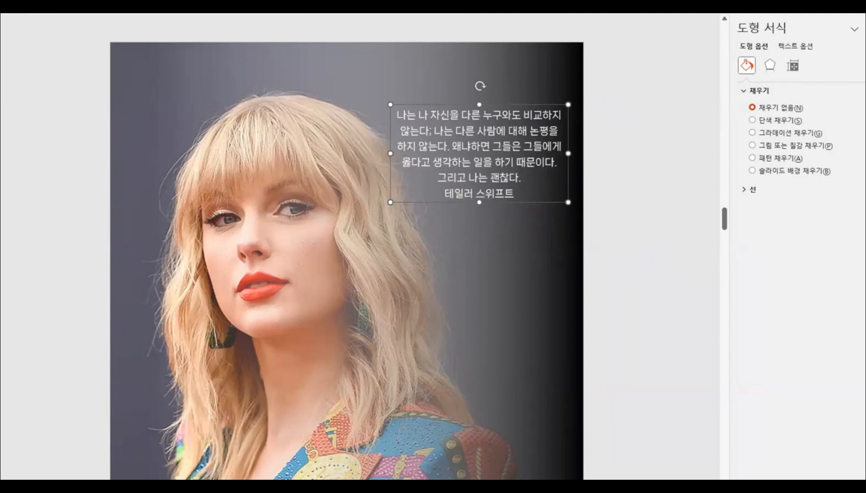
Step: Enlarge the quote text by several size steps and reposition the text box beside the face
{"action": "left_click", "coordinate": [446, 104]}
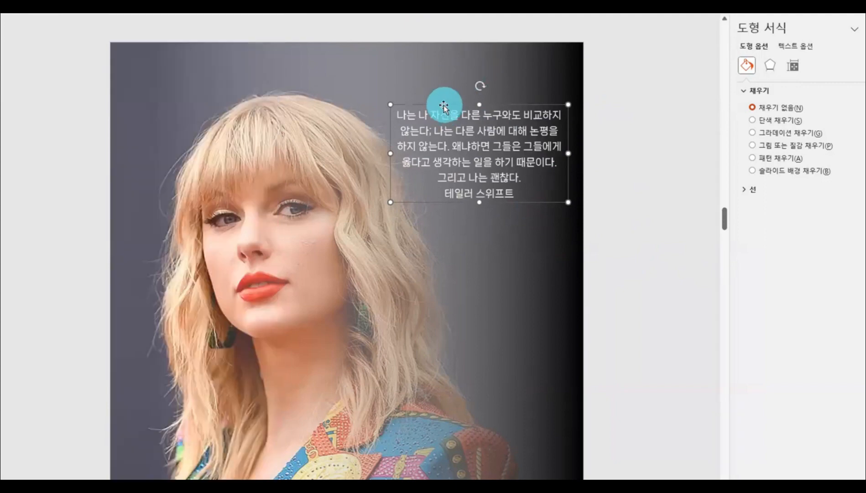
{"action": "key", "text": "ctrl+shift+period"}
{"action": "key", "text": "ctrl+shift+period"}
{"action": "key", "text": "ctrl+shift+period"}
{"action": "key", "text": "ctrl+shift+period"}
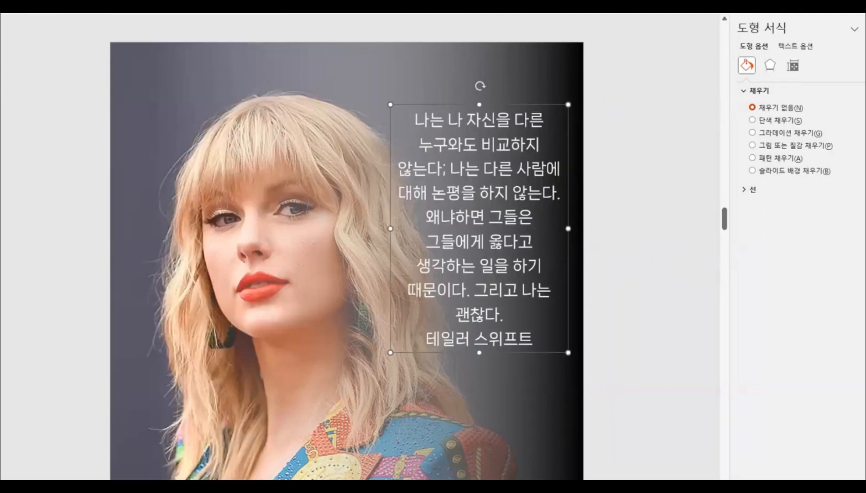
{"action": "left_click_drag", "start_coordinate": [539, 392], "coordinate": [518, 406]}
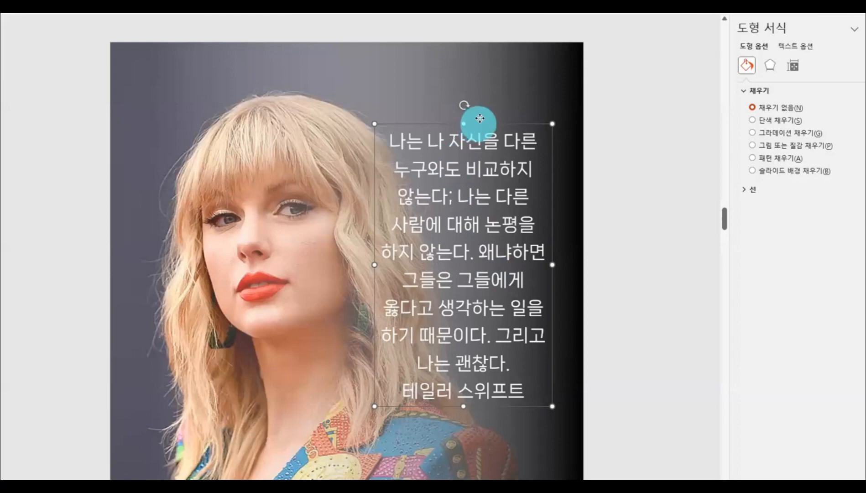
{"action": "left_click_drag", "start_coordinate": [476, 126], "coordinate": [476, 114]}
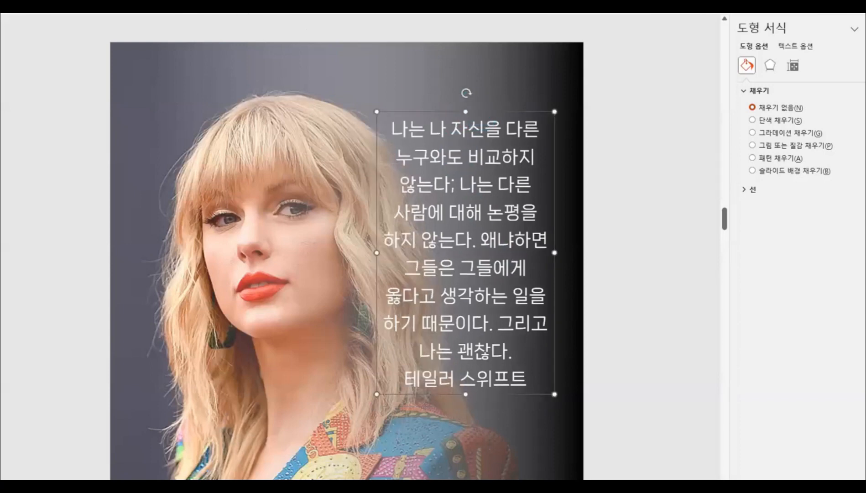
Step: Change the quote text's font to 나눔명조
{"action": "left_click", "coordinate": [231, 5]}
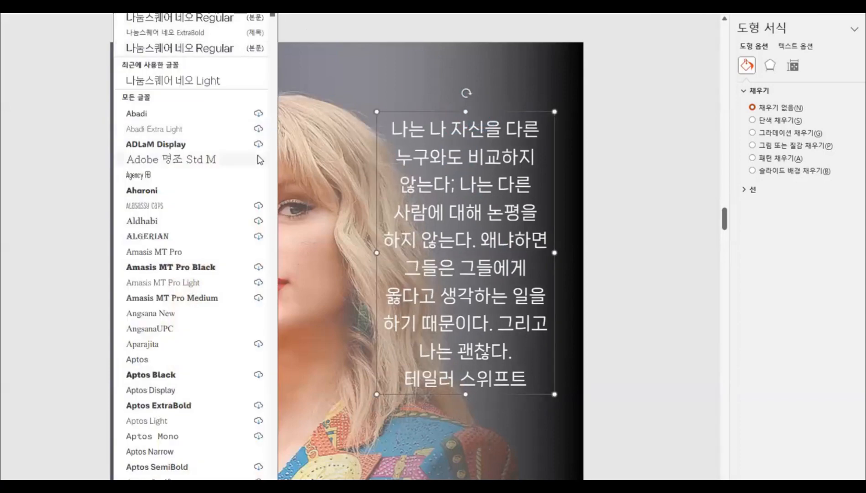
{"action": "left_click_drag", "start_coordinate": [272, 42], "coordinate": [270, 492]}
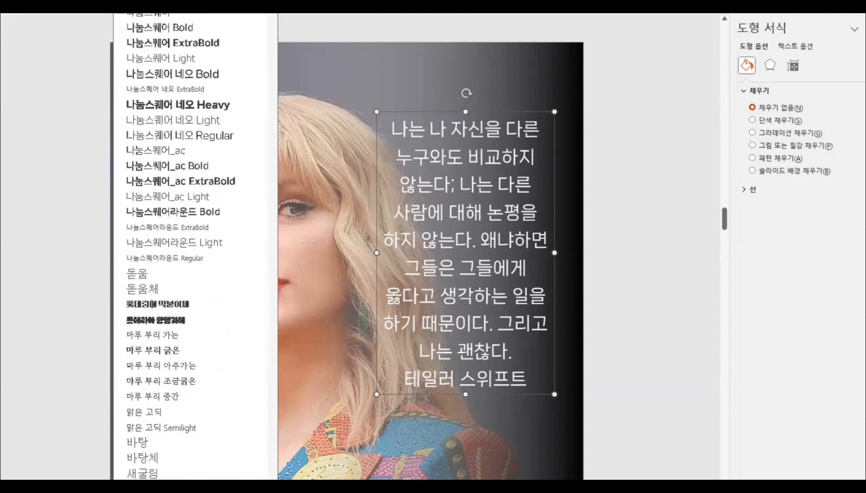
{"action": "scroll", "coordinate": [196, 247], "scroll_direction": "up", "scroll_amount": 1}
{"action": "scroll", "coordinate": [167, 101], "scroll_direction": "up", "scroll_amount": 3}
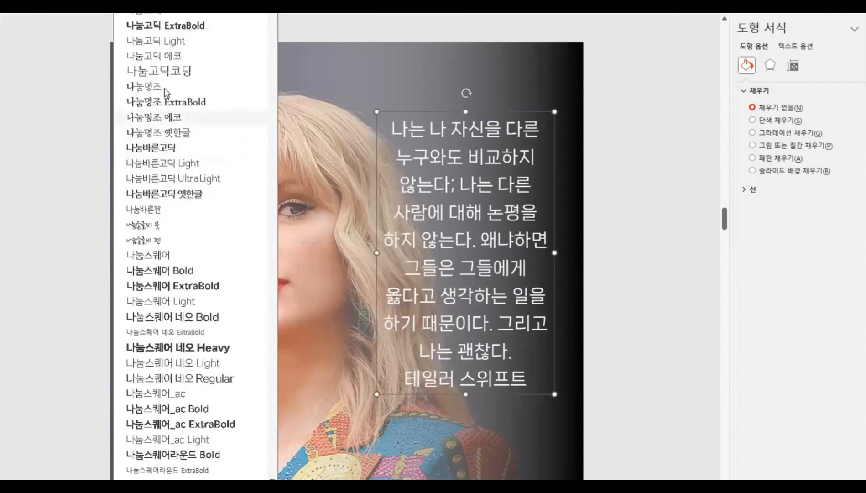
{"action": "left_click", "coordinate": [164, 88]}
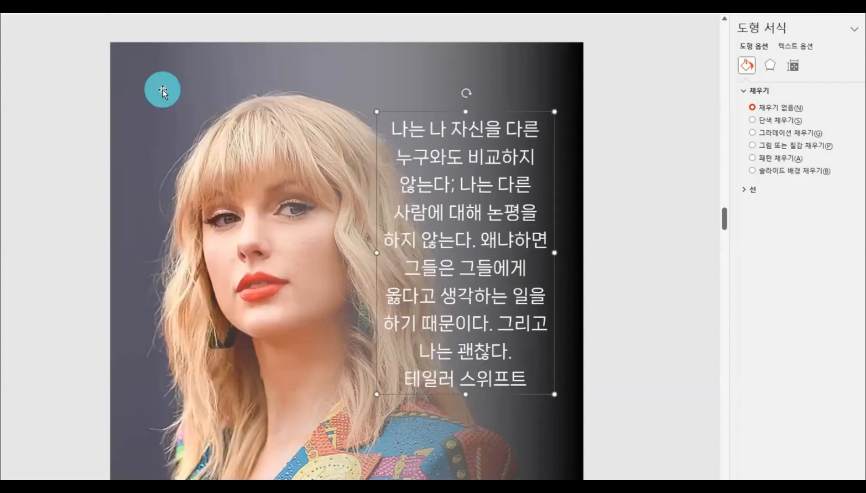
Step: Replace the semicolon after 않는다 with a line break so 나는 다른 starts a new line
{"action": "left_click", "coordinate": [451, 183]}
{"action": "key", "text": "BackSpace"}
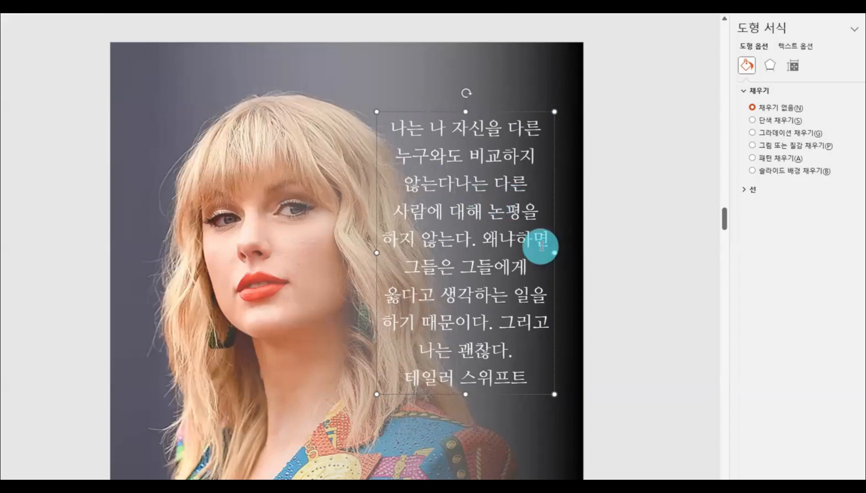
{"action": "key", "text": "Return"}
{"action": "left_click", "coordinate": [516, 212]}
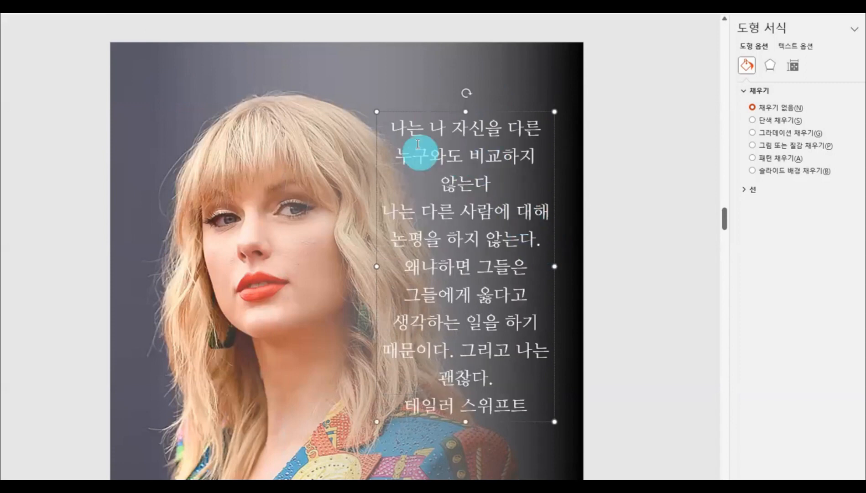
Step: Move the quote text box slightly up and set its character spacing to narrow (좁게)
{"action": "left_click_drag", "start_coordinate": [436, 111], "coordinate": [438, 88]}
{"action": "left_click", "coordinate": [196, 3]}
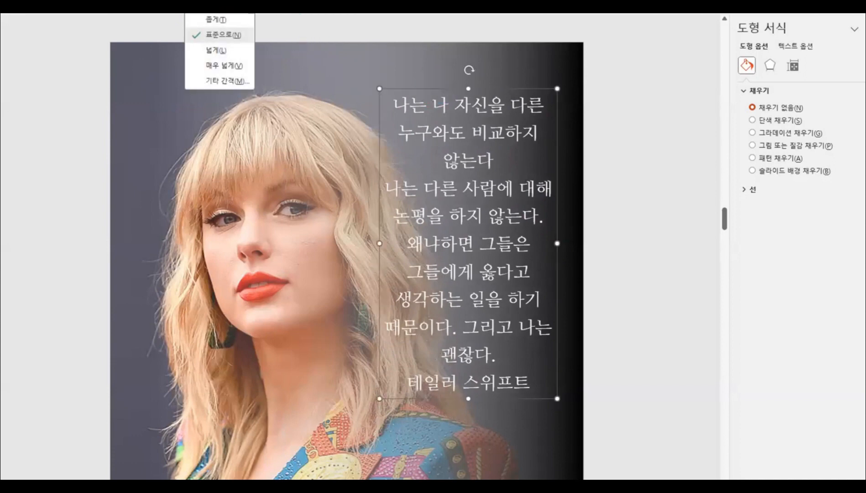
{"action": "left_click", "coordinate": [201, 19]}
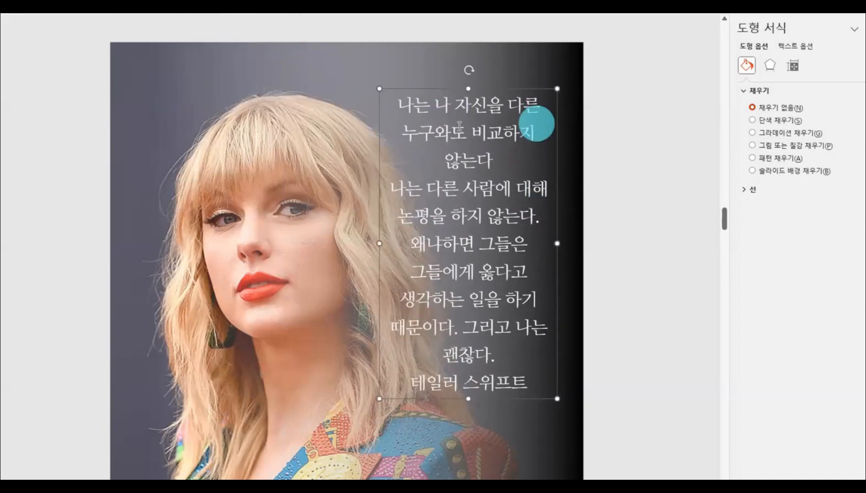
Step: Insert a blank line above the attribution 테일러 스위프트 and reduce the attribution's font size
{"action": "left_click", "coordinate": [484, 358]}
{"action": "key", "text": "Return"}
{"action": "left_click_drag", "start_coordinate": [411, 410], "coordinate": [557, 404]}
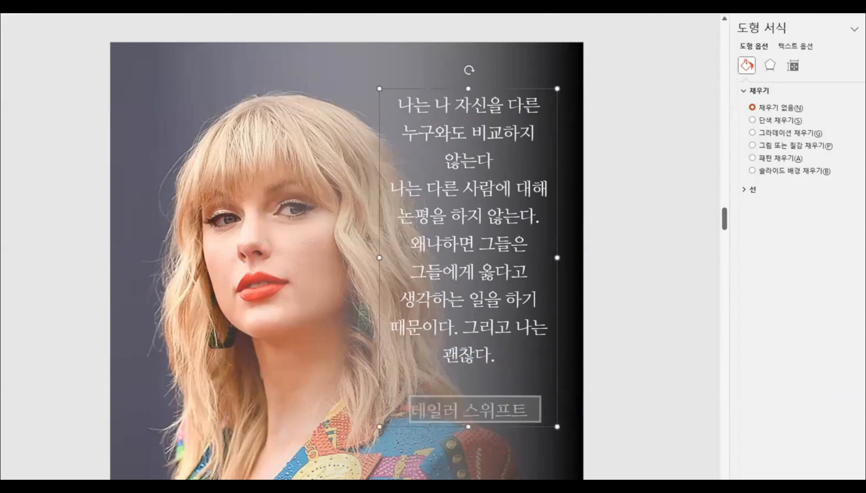
{"action": "left_click", "coordinate": [668, 271]}
Step: Shift the whole quote text box slightly down on the slide and deselect it
{"action": "left_click", "coordinate": [467, 149]}
{"action": "left_click", "coordinate": [484, 87]}
{"action": "left_click_drag", "start_coordinate": [493, 86], "coordinate": [491, 100]}
{"action": "left_click", "coordinate": [639, 277]}
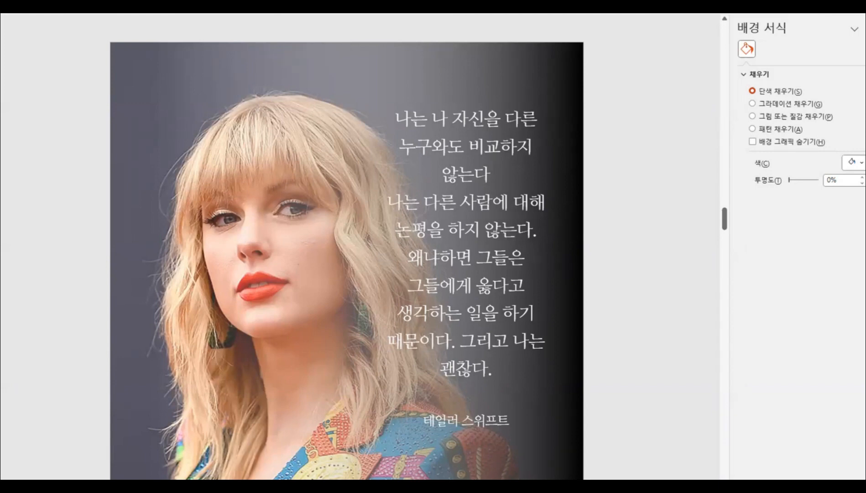
Step: Go to the book cafe exercise slide, switch to the reference presentation and review its cafe and Anna Karenina card examples
{"action": "scroll", "coordinate": [347, 260], "scroll_direction": "down", "scroll_amount": 3}
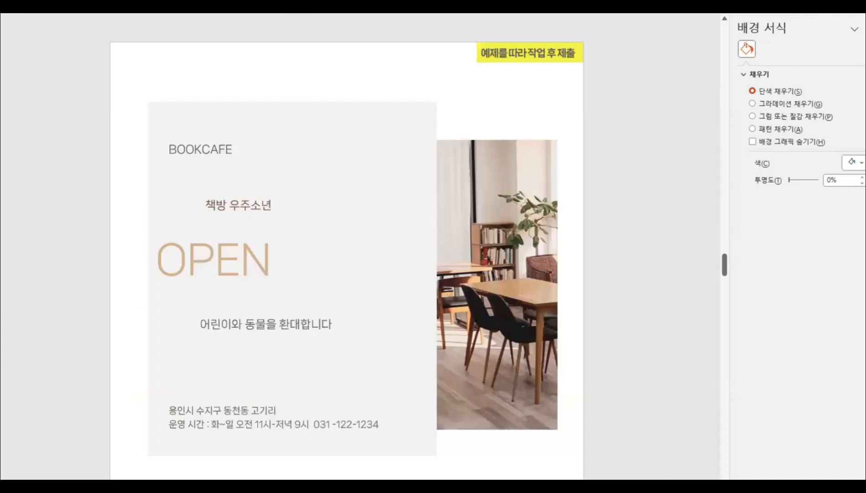
{"action": "key", "text": "alt+Tab"}
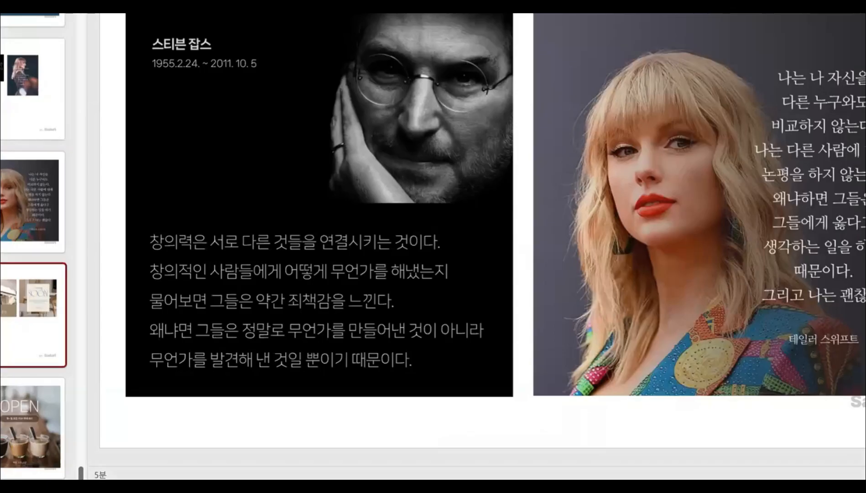
{"action": "left_click", "coordinate": [32, 299]}
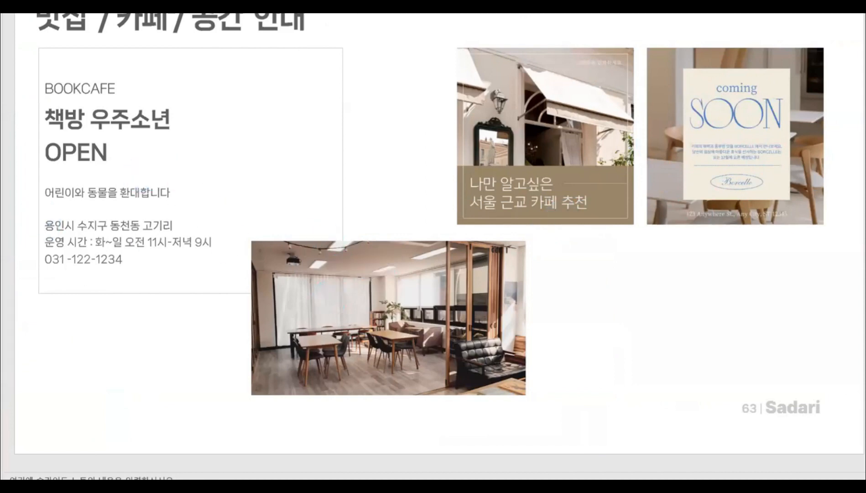
{"action": "key", "text": "Page_Down"}
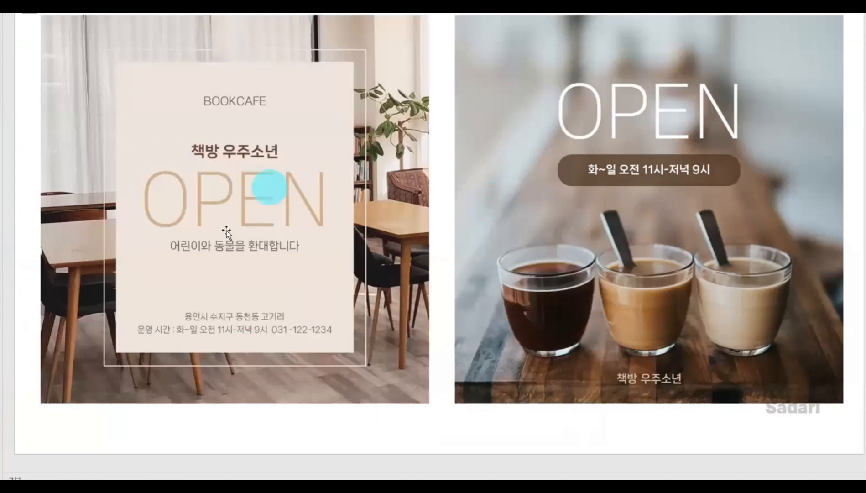
{"action": "key", "text": "Page_Down"}
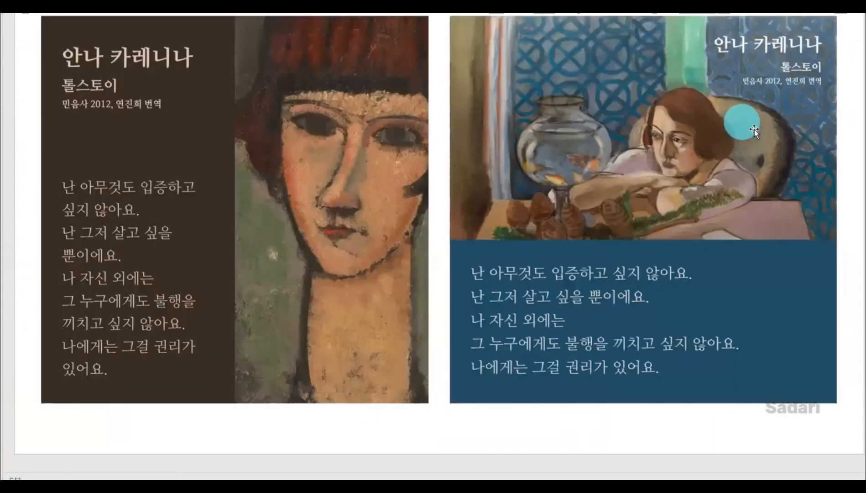
Step: Return to the book cafe example slide and paste its card elements onto the blank slide 12
{"action": "key", "text": "Page_Up"}
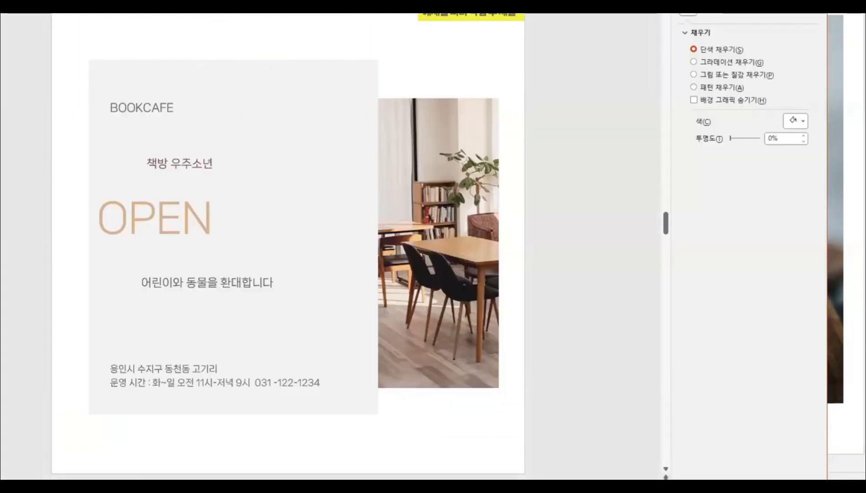
{"action": "key", "text": "Page_Up"}
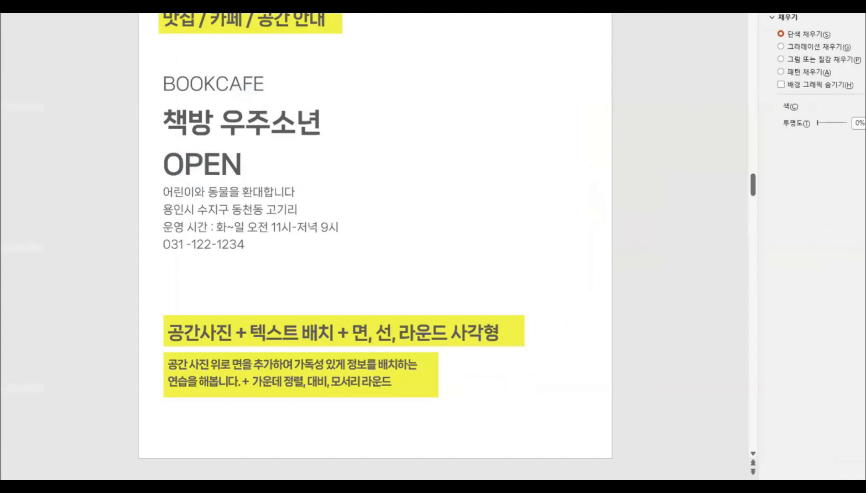
{"action": "key", "text": "Page_Down"}
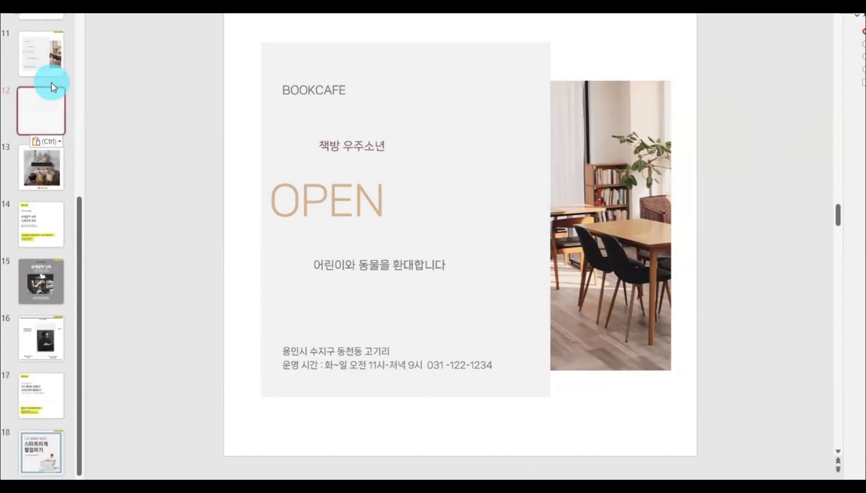
{"action": "key", "text": "ctrl+v"}
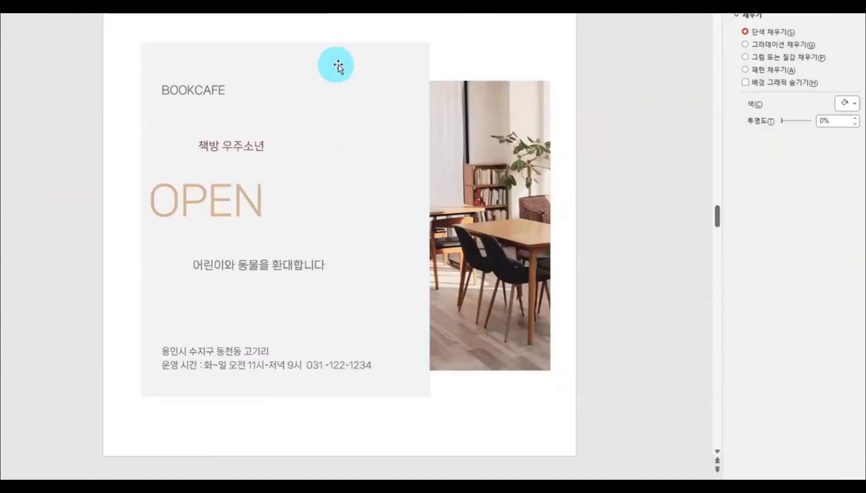
Step: Move the cafe photo to the slide's upper-left corner and enlarge it to fill the whole slide
{"action": "left_click", "coordinate": [440, 64]}
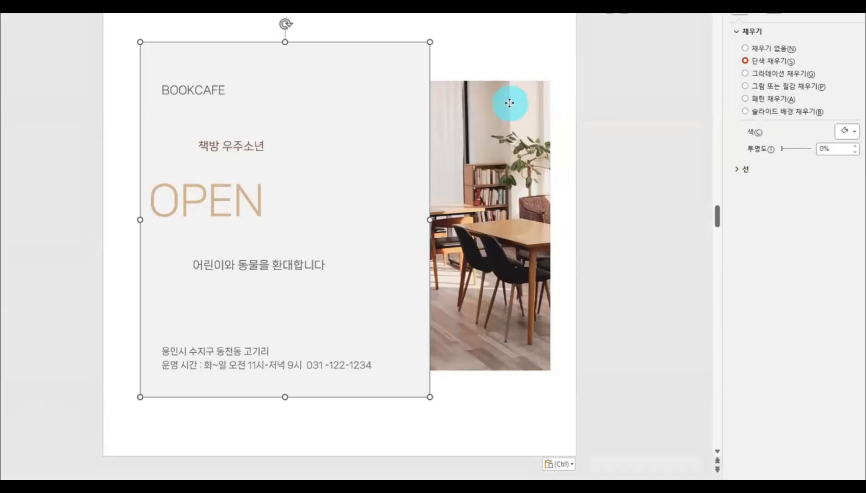
{"action": "left_click", "coordinate": [509, 101]}
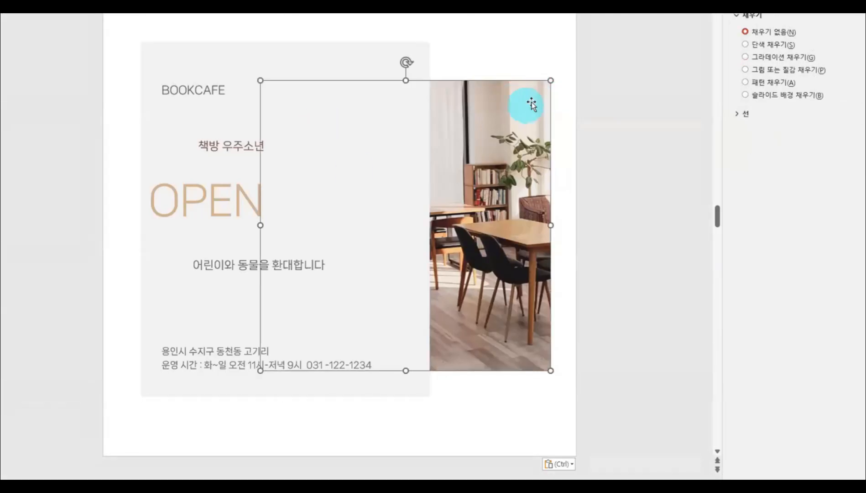
{"action": "left_click", "coordinate": [555, 21]}
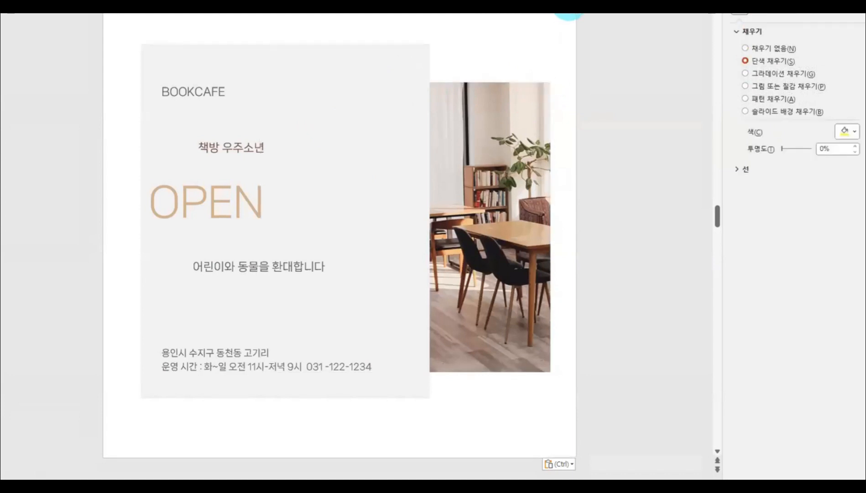
{"action": "left_click_drag", "start_coordinate": [539, 87], "coordinate": [367, 12]}
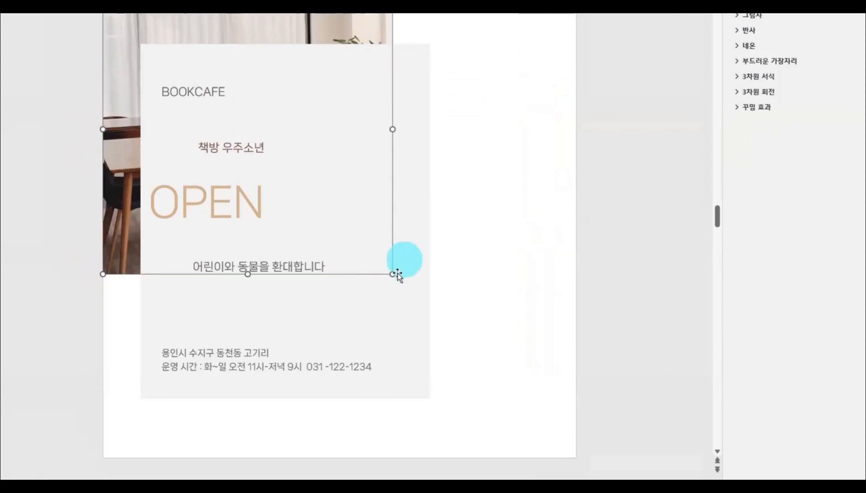
{"action": "left_click_drag", "start_coordinate": [394, 276], "coordinate": [552, 456]}
Step: Show the guides and shift the light panel to the horizontal centre of the slide
{"action": "left_click", "coordinate": [353, 82]}
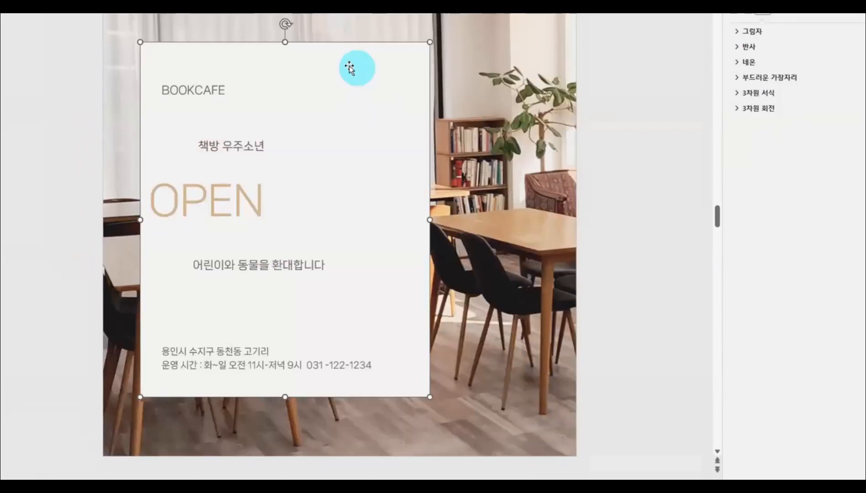
{"action": "left_click_drag", "start_coordinate": [366, 81], "coordinate": [411, 77]}
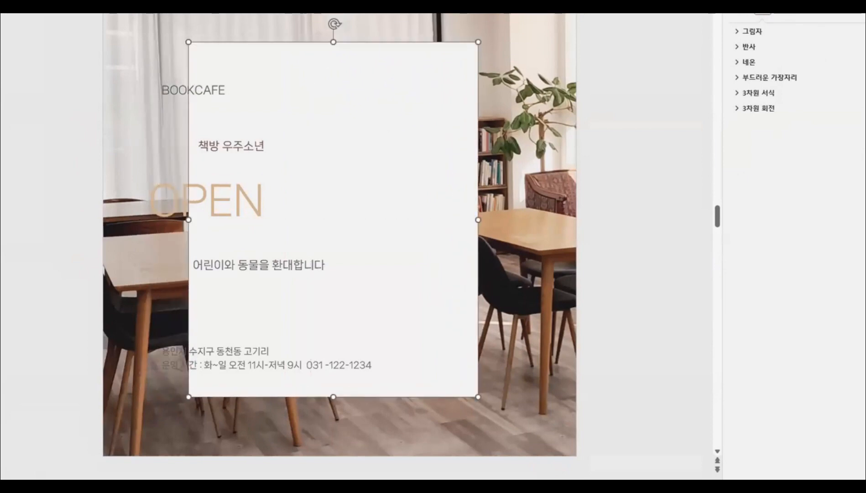
{"action": "key", "text": "alt+F9"}
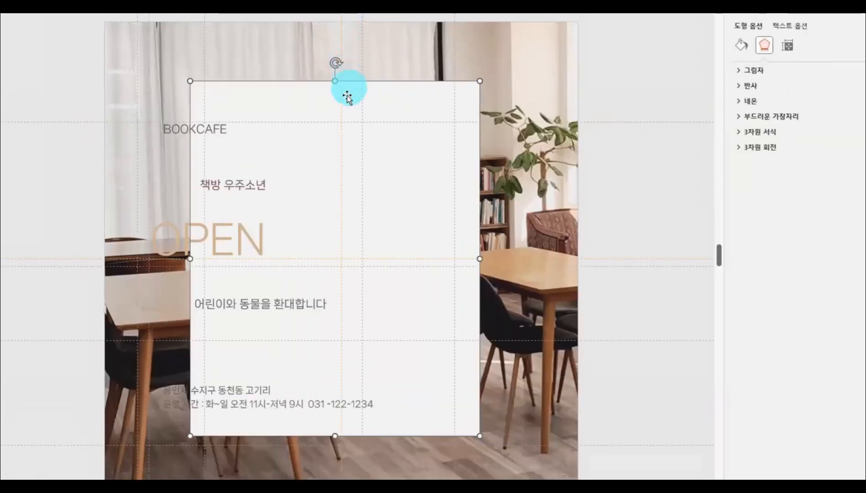
{"action": "left_click_drag", "start_coordinate": [314, 96], "coordinate": [321, 96]}
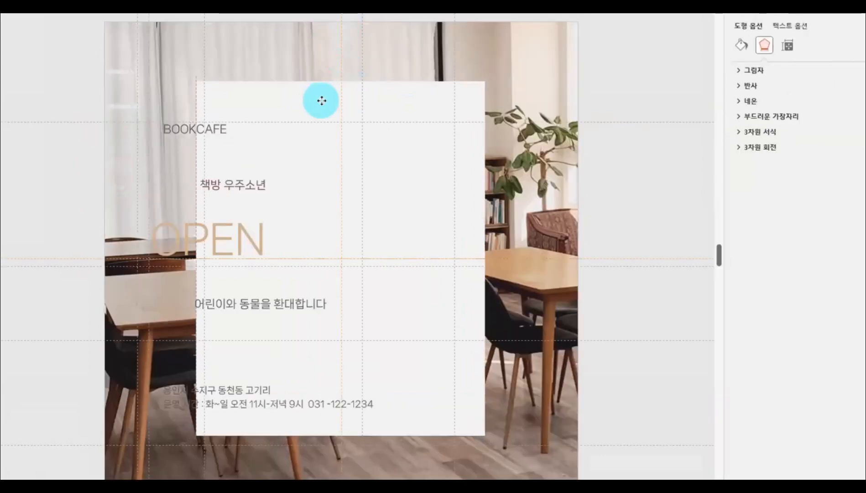
Step: Select all five text boxes on the card and align them to a common centre (가운데 맞춤)
{"action": "left_click", "coordinate": [210, 131]}
{"action": "left_click", "coordinate": [231, 183], "text": "shift"}
{"action": "left_click", "coordinate": [231, 241], "text": "shift"}
{"action": "left_click", "coordinate": [242, 299], "text": "shift"}
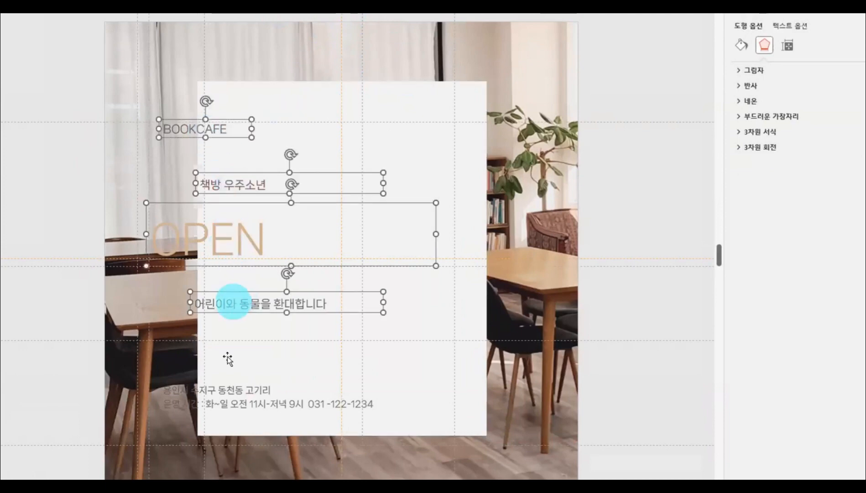
{"action": "left_click", "coordinate": [221, 395], "text": "shift"}
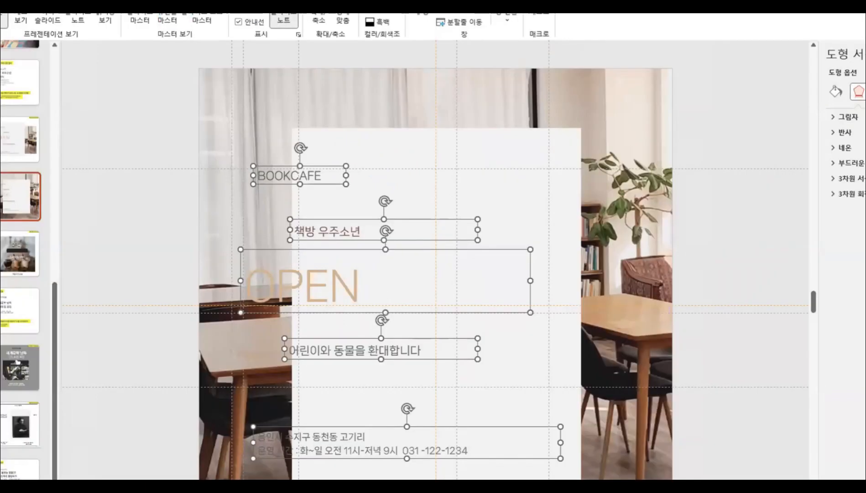
{"action": "left_click", "coordinate": [21, 4]}
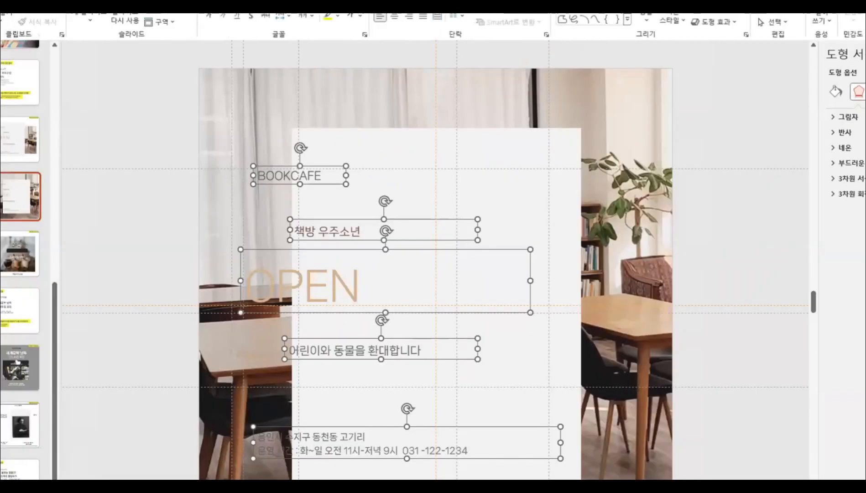
{"action": "left_click", "coordinate": [644, 20]}
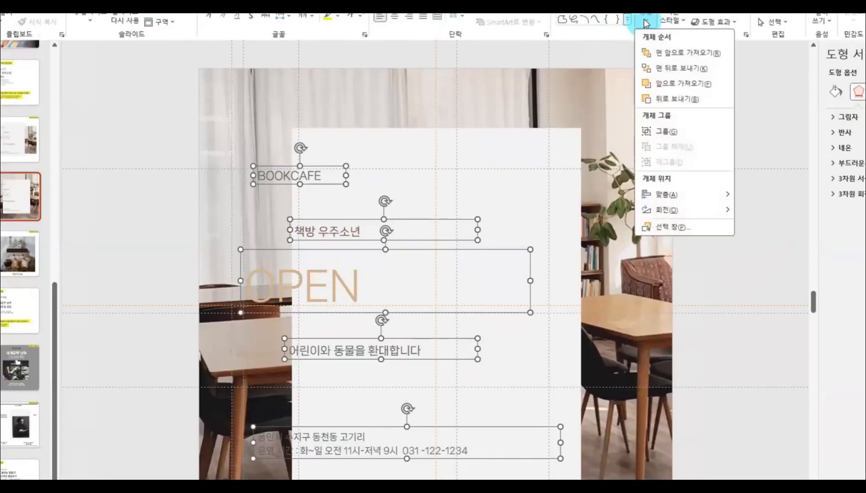
{"action": "mouse_move", "coordinate": [676, 195]}
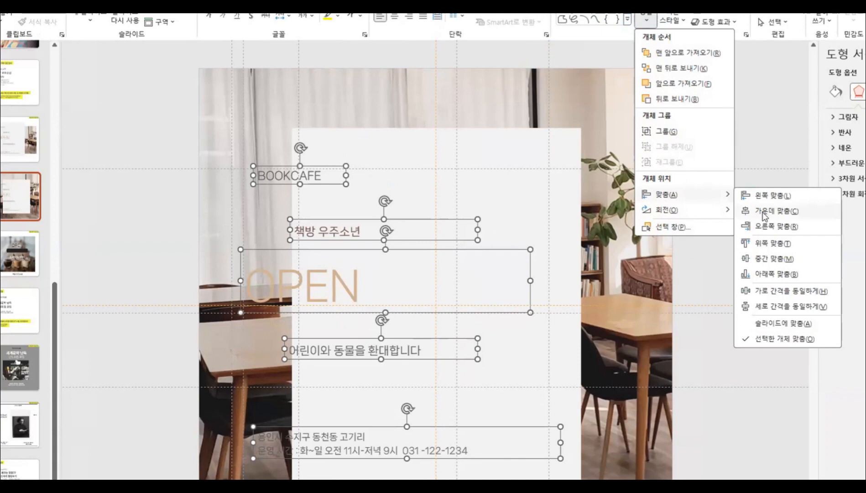
{"action": "left_click", "coordinate": [764, 212]}
Step: Centre-align the text in all five boxes and move them together to the middle of the light panel
{"action": "left_click_drag", "start_coordinate": [433, 181], "coordinate": [498, 170]}
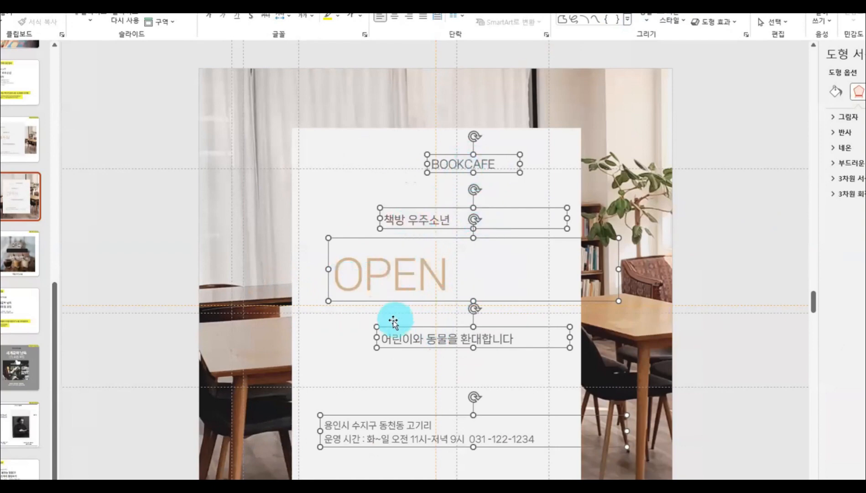
{"action": "left_click", "coordinate": [396, 18]}
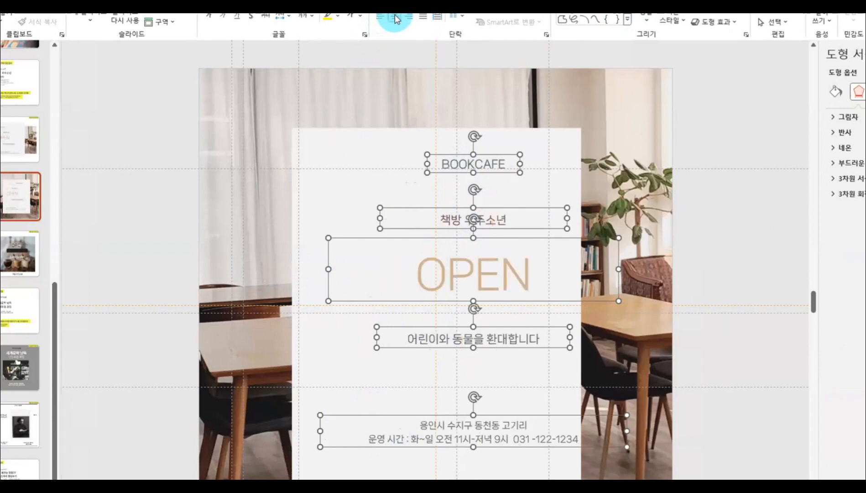
{"action": "left_click", "coordinate": [520, 208]}
{"action": "key", "text": "ctrl+a"}
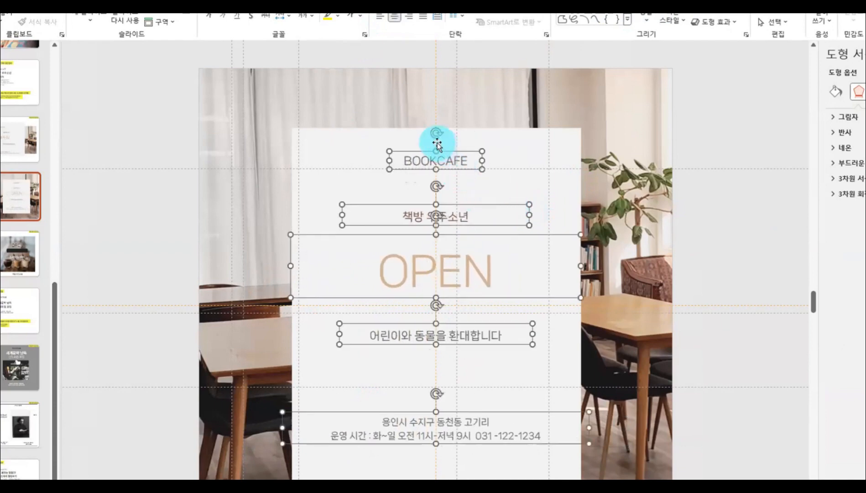
{"action": "left_click", "coordinate": [418, 359]}
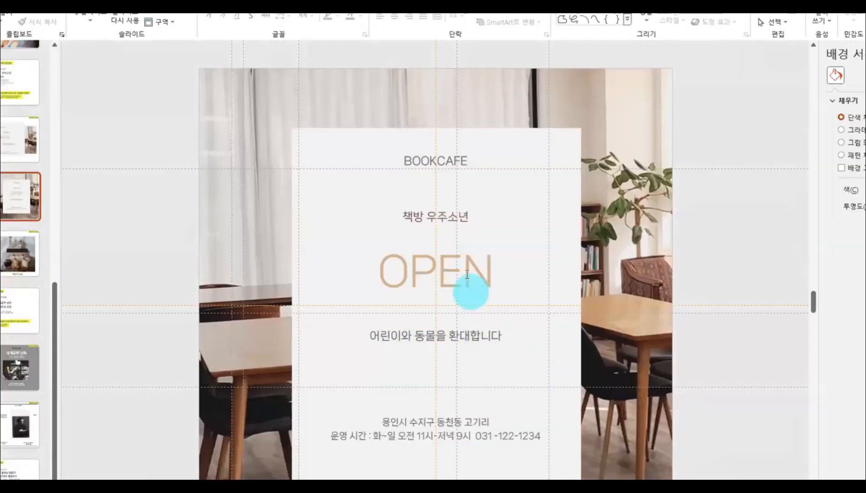
Step: Enlarge the heading OPEN by several font size steps and move it slightly up
{"action": "left_click", "coordinate": [462, 274]}
{"action": "left_click_drag", "start_coordinate": [388, 275], "coordinate": [509, 280]}
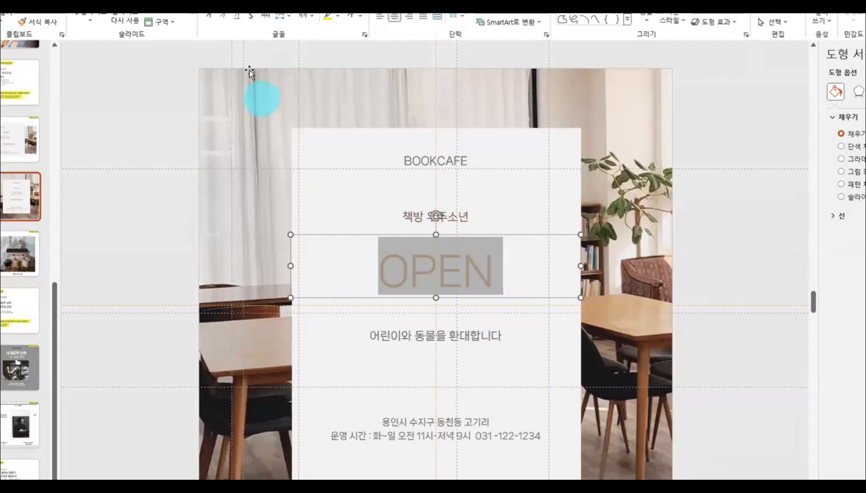
{"action": "key", "text": "ctrl+shift+period"}
{"action": "key", "text": "ctrl+shift+period"}
{"action": "key", "text": "ctrl+shift+period"}
{"action": "key", "text": "ctrl+shift+period"}
{"action": "key", "text": "ctrl+shift+period"}
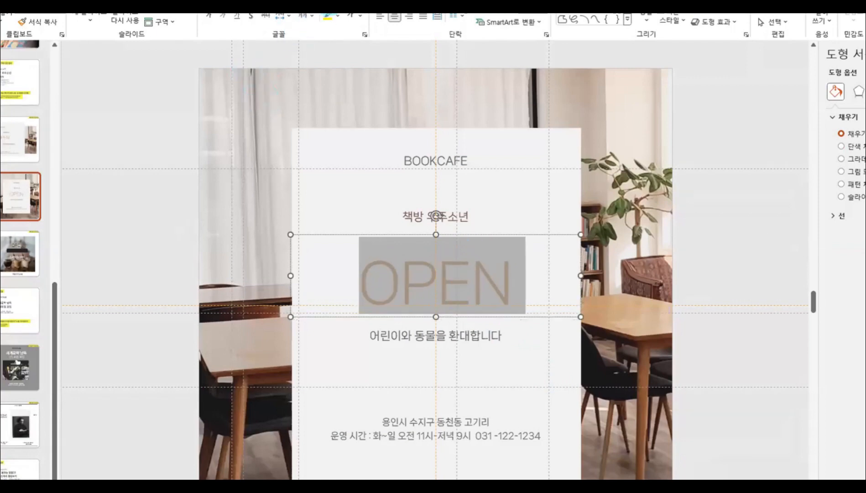
{"action": "left_click_drag", "start_coordinate": [534, 332], "coordinate": [533, 315]}
Step: Adjust the spacing around OPEN by moving 책방 우주소년 slightly down and 어린이와 동물을 환대합니다 slightly up
{"action": "left_click", "coordinate": [464, 209]}
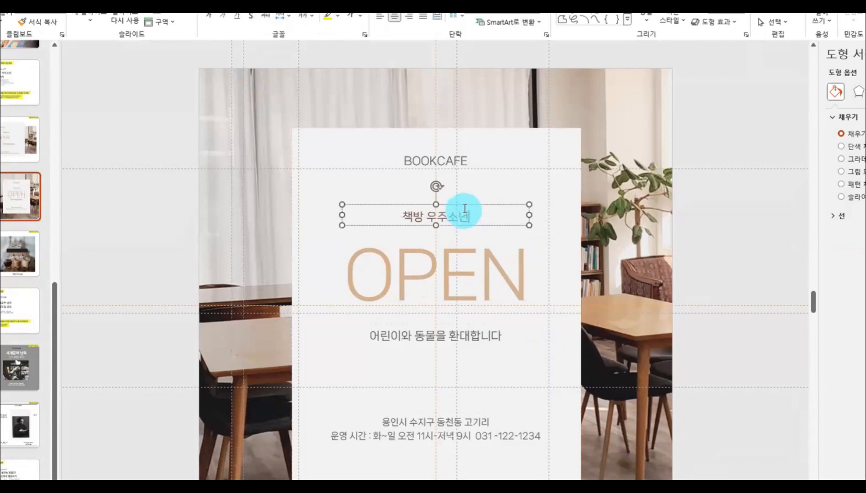
{"action": "left_click_drag", "start_coordinate": [464, 204], "coordinate": [468, 212]}
{"action": "left_click", "coordinate": [497, 340]}
{"action": "left_click_drag", "start_coordinate": [497, 340], "coordinate": [493, 327]}
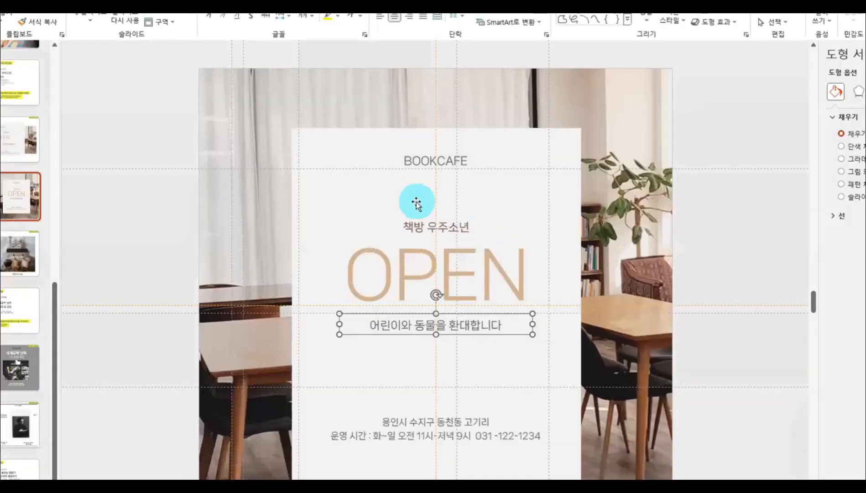
{"action": "left_click_drag", "start_coordinate": [398, 223], "coordinate": [454, 212]}
{"action": "left_click", "coordinate": [454, 221]}
{"action": "left_click", "coordinate": [456, 218]}
{"action": "key", "text": "ctrl+z"}
Step: Apply a bolder font to the shop name 책방 우주소년 and increase its font size by one step
{"action": "left_click", "coordinate": [452, 224]}
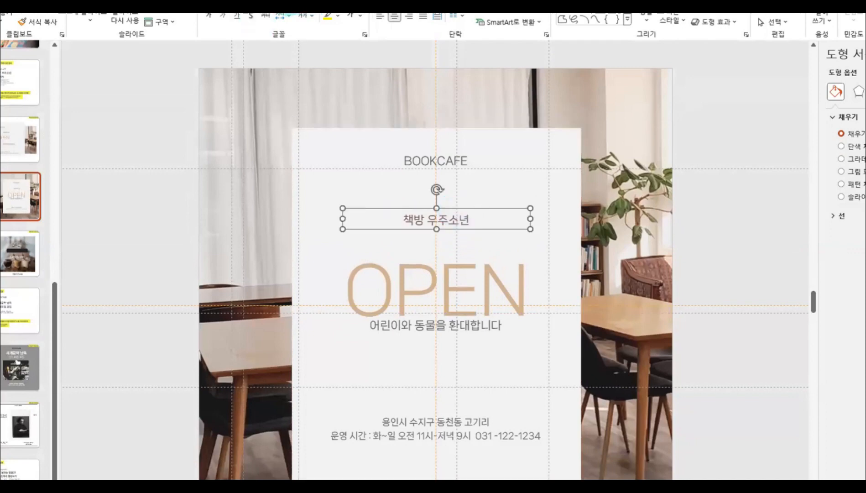
{"action": "left_click", "coordinate": [282, 3]}
{"action": "left_click", "coordinate": [280, 60]}
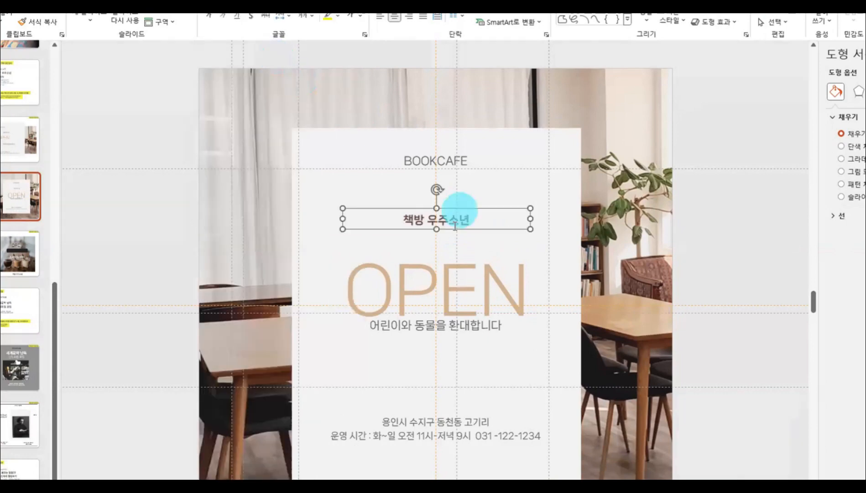
{"action": "key", "text": "ctrl+shift+period"}
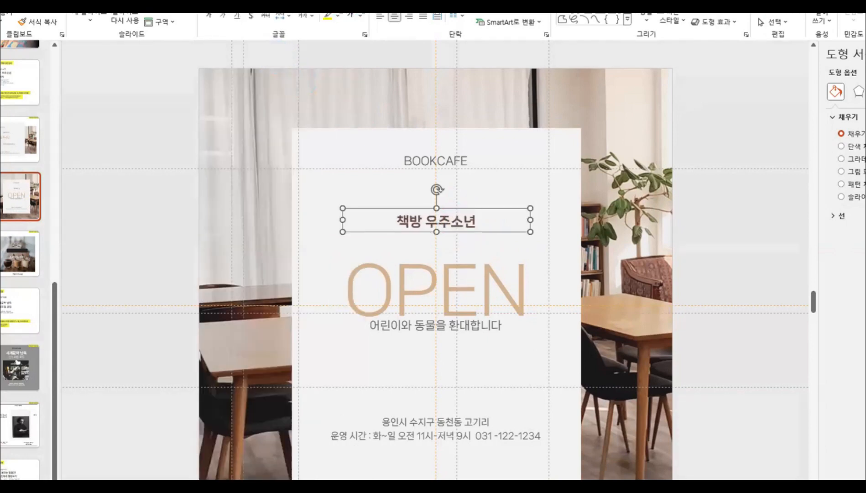
Step: Move the heading OPEN up so that it sits closely beneath the shop name 책방 우주소년
{"action": "left_click", "coordinate": [475, 266]}
{"action": "left_click_drag", "start_coordinate": [538, 232], "coordinate": [541, 212]}
{"action": "left_click", "coordinate": [472, 328]}
Step: Reposition the address and opening-hours text box slightly lower, near the panel's lower edge
{"action": "left_click", "coordinate": [463, 422]}
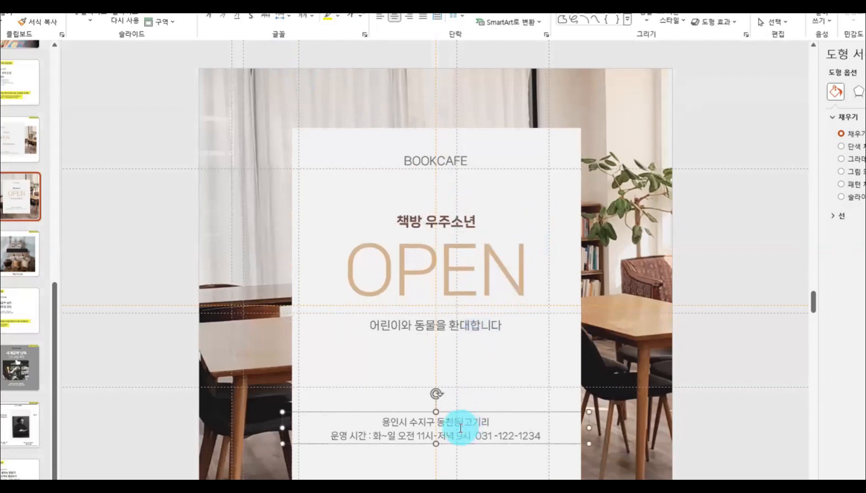
{"action": "left_click_drag", "start_coordinate": [486, 443], "coordinate": [518, 437]}
{"action": "left_click", "coordinate": [761, 366]}
{"action": "left_click", "coordinate": [498, 395]}
{"action": "key", "text": "ctrl+z"}
{"action": "left_click", "coordinate": [505, 395]}
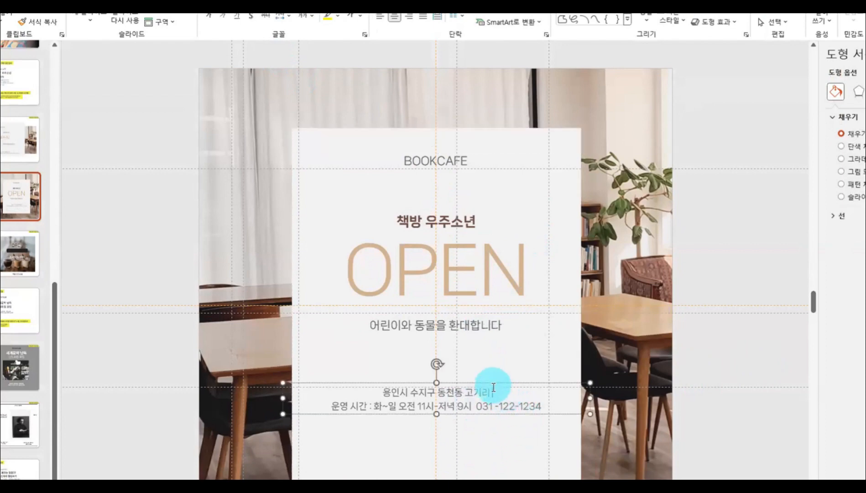
{"action": "left_click_drag", "start_coordinate": [496, 381], "coordinate": [496, 418]}
Step: Place BOOKCAFE slightly lower near the panel's upper edge and hide the guides
{"action": "left_click", "coordinate": [475, 165]}
{"action": "left_click_drag", "start_coordinate": [477, 168], "coordinate": [472, 198]}
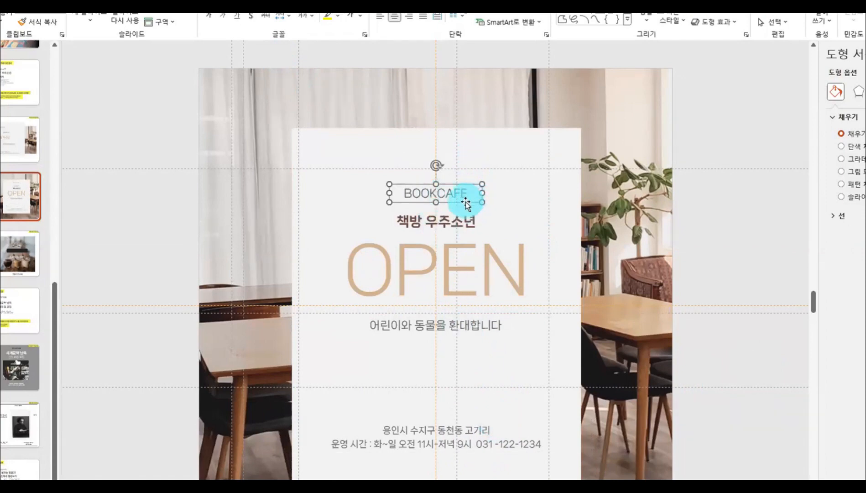
{"action": "left_click_drag", "start_coordinate": [468, 189], "coordinate": [467, 163]}
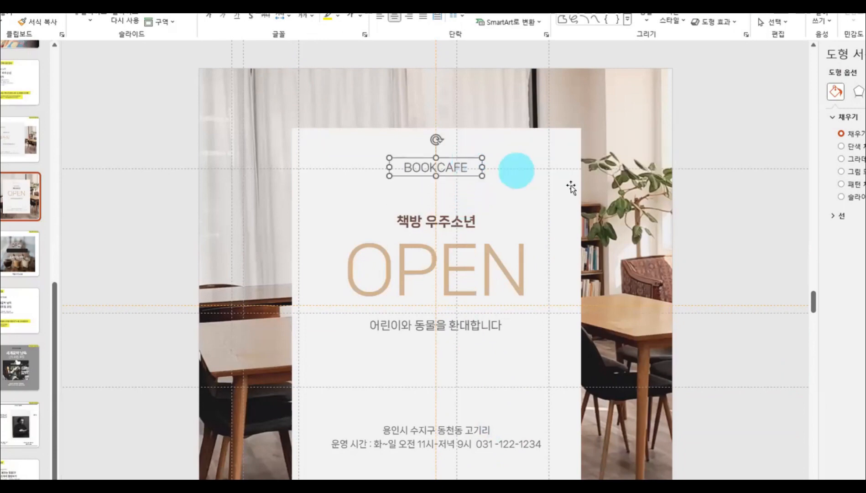
{"action": "left_click", "coordinate": [728, 130]}
{"action": "left_click", "coordinate": [534, 161]}
{"action": "left_click", "coordinate": [310, 14]}
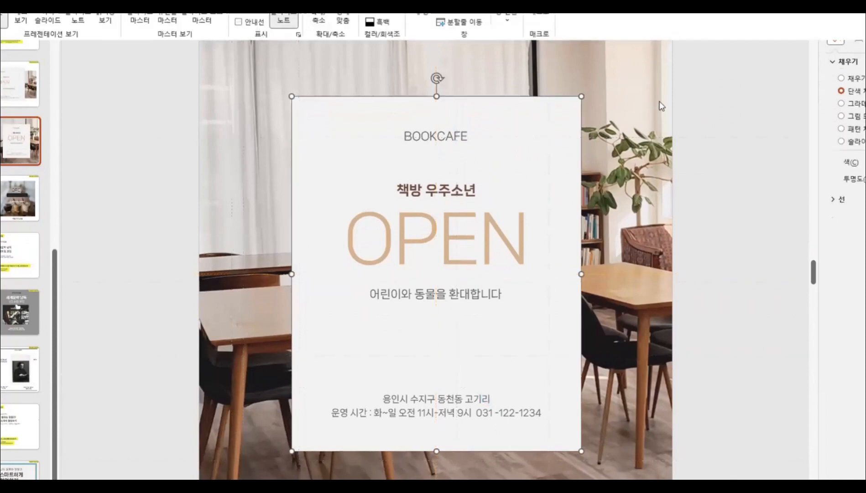
Step: Try a light yellow and a light blue theme fill on the centred panel
{"action": "left_click", "coordinate": [551, 121]}
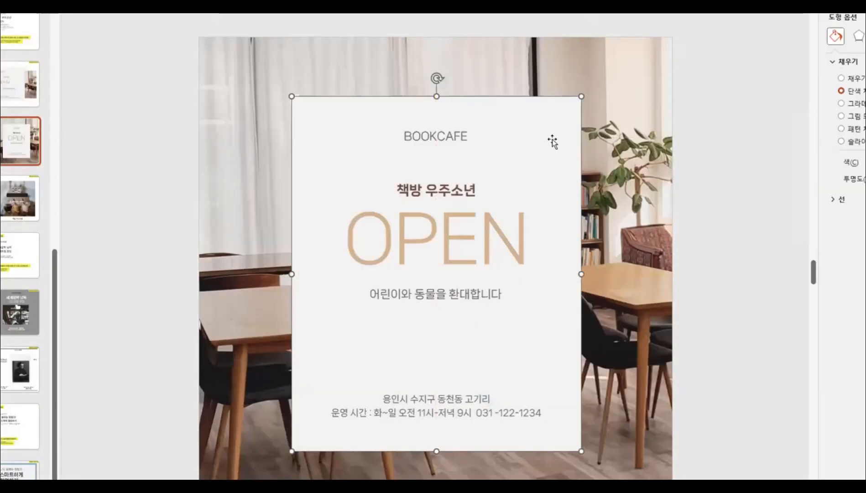
{"action": "right_click", "coordinate": [555, 136]}
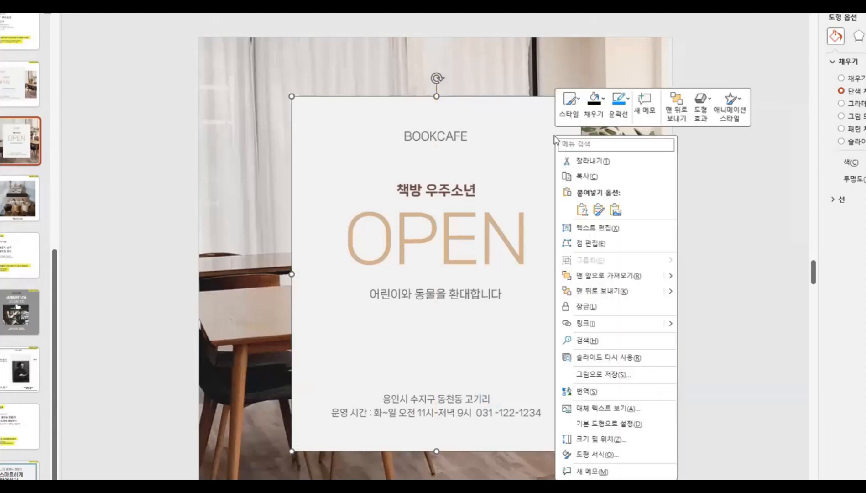
{"action": "left_click", "coordinate": [601, 120]}
{"action": "left_click", "coordinate": [647, 159]}
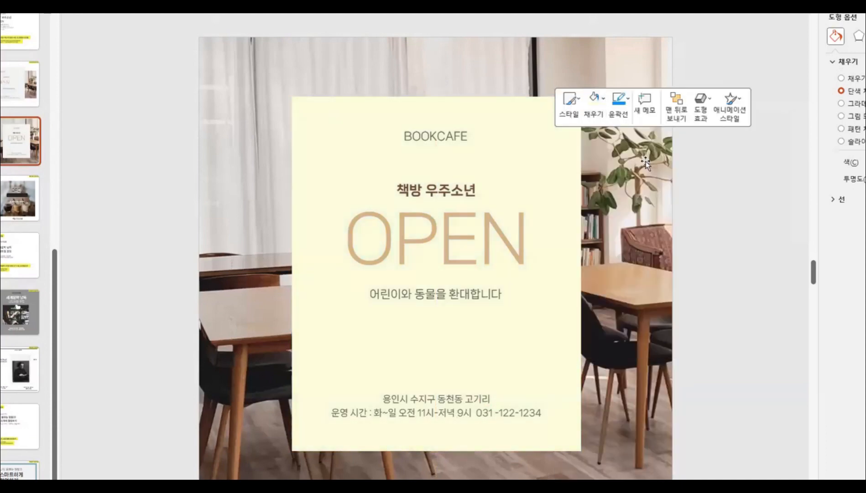
{"action": "left_click", "coordinate": [596, 106]}
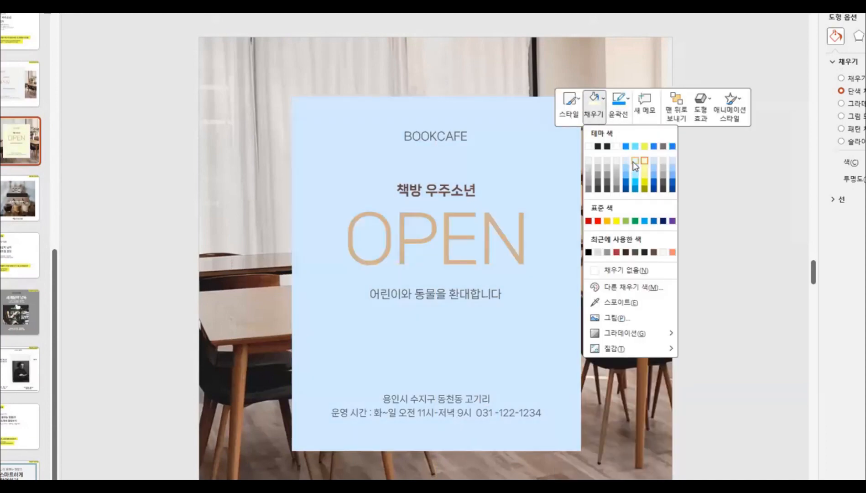
{"action": "left_click", "coordinate": [633, 162]}
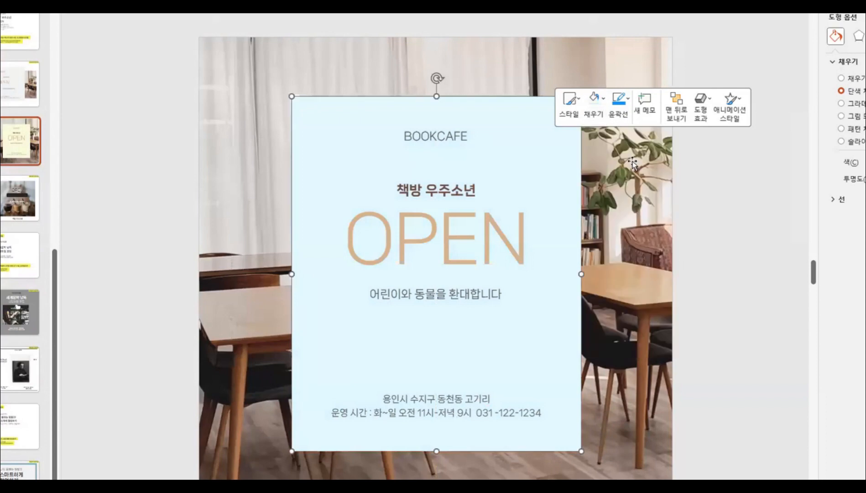
Step: Fill the centred panel with a pale beige sampled from the cafe photo's wall using the eyedropper
{"action": "left_click", "coordinate": [595, 106]}
{"action": "left_click", "coordinate": [632, 302]}
{"action": "left_click", "coordinate": [615, 68]}
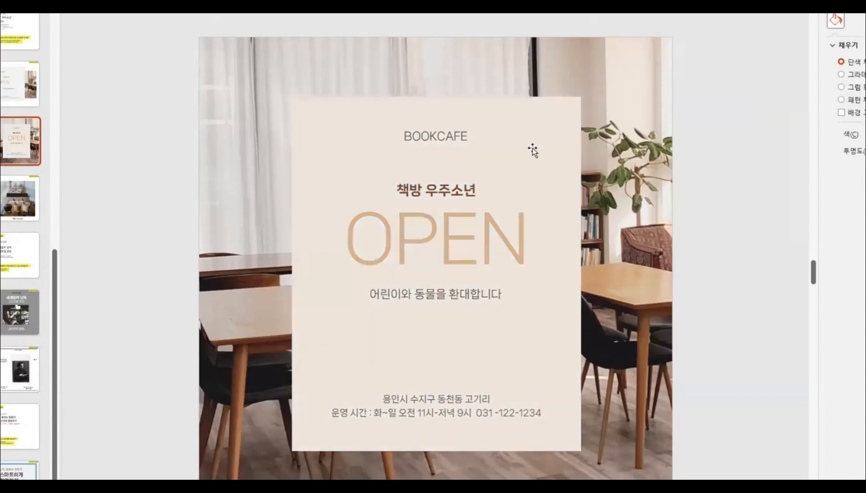
Step: Move the shop name 책방 우주소년, the heading OPEN and the line 어린이와 동물을 환대합니다 slightly lower together
{"action": "left_click", "coordinate": [447, 190]}
{"action": "left_click_drag", "start_coordinate": [749, 345], "coordinate": [243, 152]}
{"action": "left_click_drag", "start_coordinate": [558, 183], "coordinate": [557, 193]}
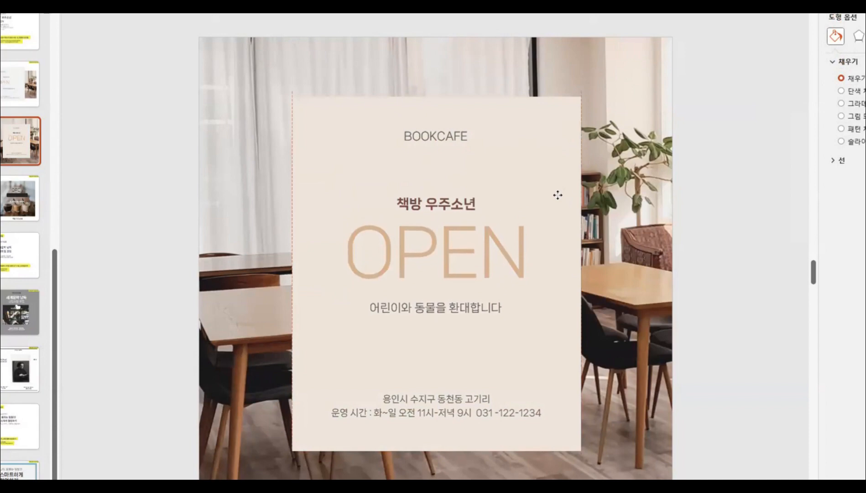
{"action": "left_click", "coordinate": [725, 201]}
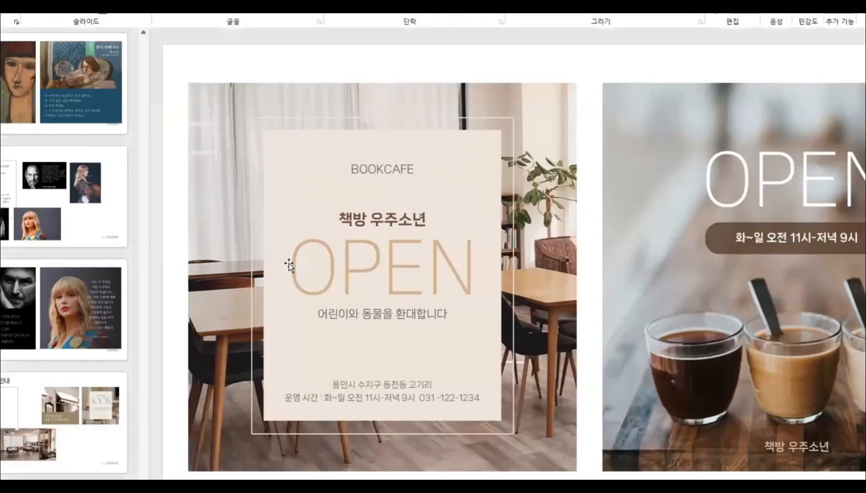
{"action": "left_click", "coordinate": [252, 121]}
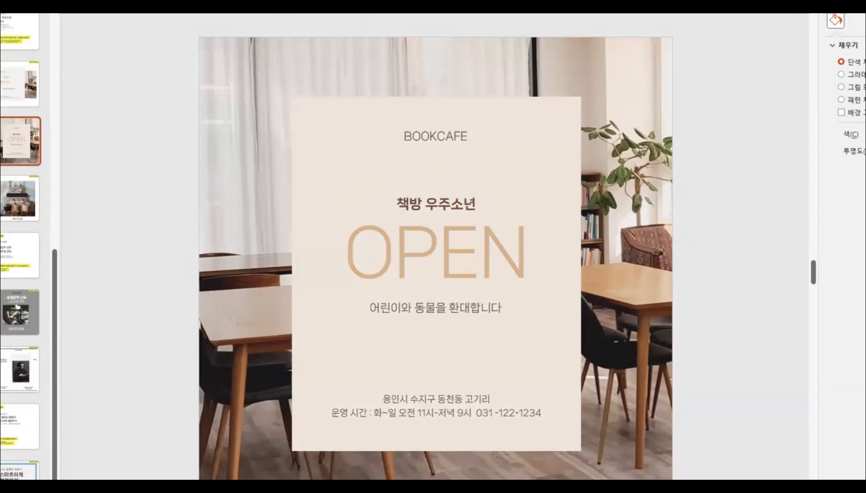
{"action": "key", "text": "ctrl+F1"}
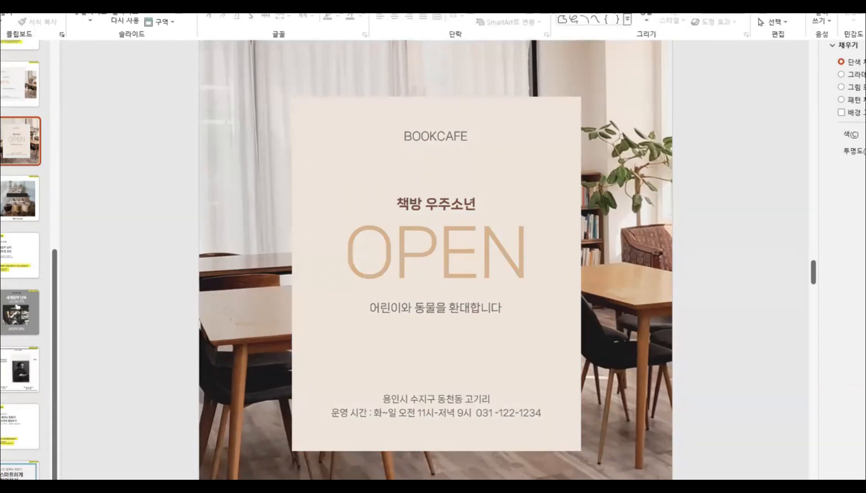
{"action": "key", "text": "ctrl+F1"}
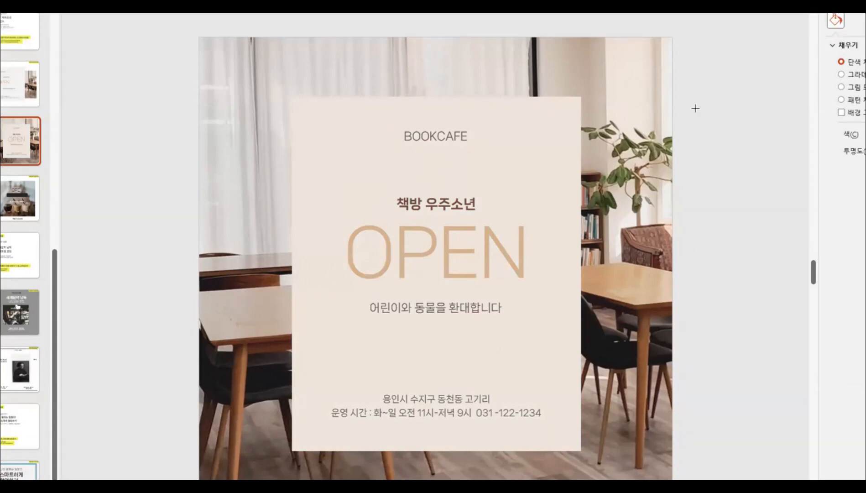
{"action": "left_click_drag", "start_coordinate": [731, 102], "coordinate": [771, 143]}
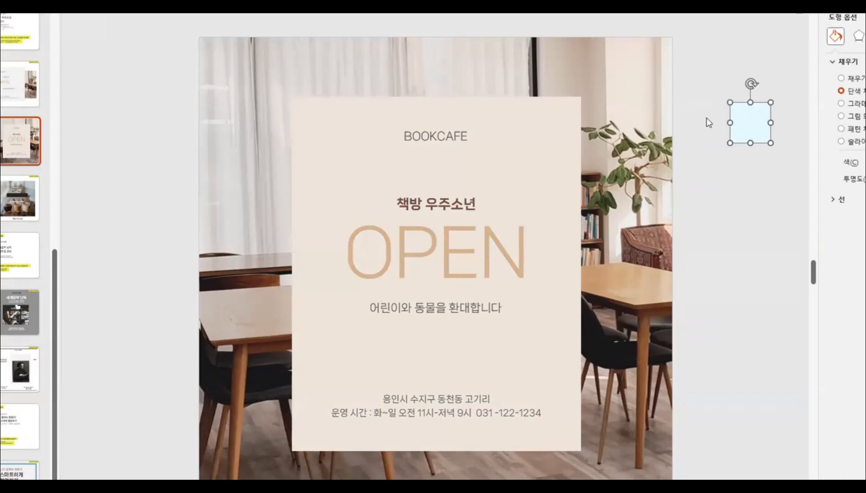
{"action": "key", "text": "Delete"}
Step: Duplicate the beige panel, offset from the original, and remove the copy's fill
{"action": "left_click", "coordinate": [559, 128]}
{"action": "left_click_drag", "start_coordinate": [558, 134], "coordinate": [619, 167]}
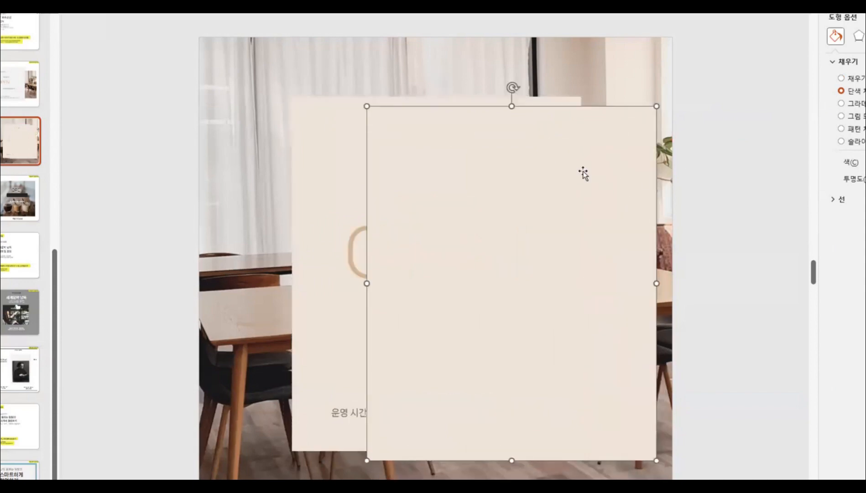
{"action": "left_click", "coordinate": [31, 7]}
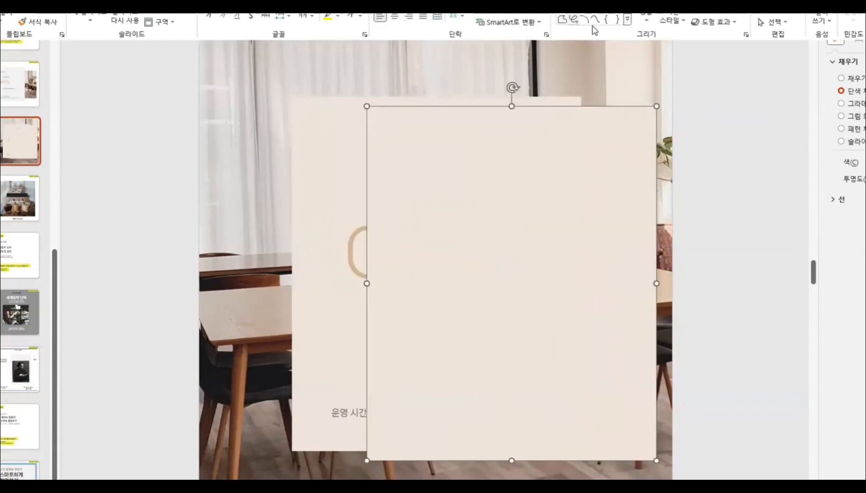
{"action": "left_click", "coordinate": [734, 2]}
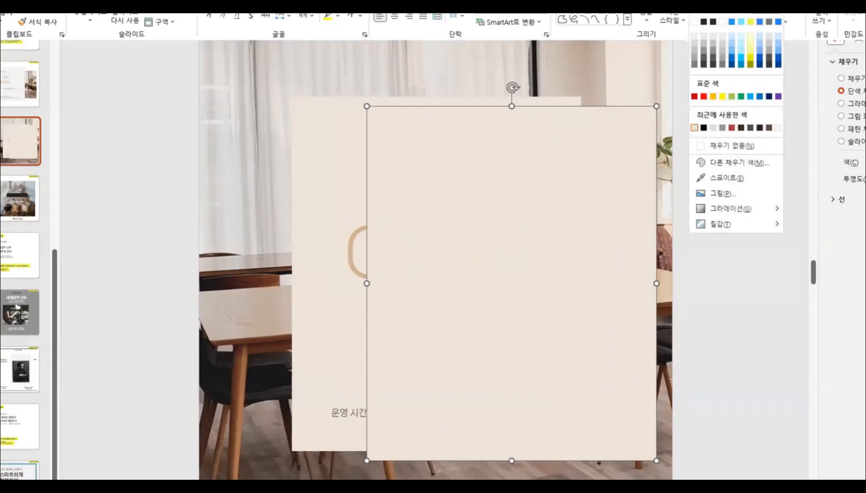
{"action": "left_click", "coordinate": [727, 147]}
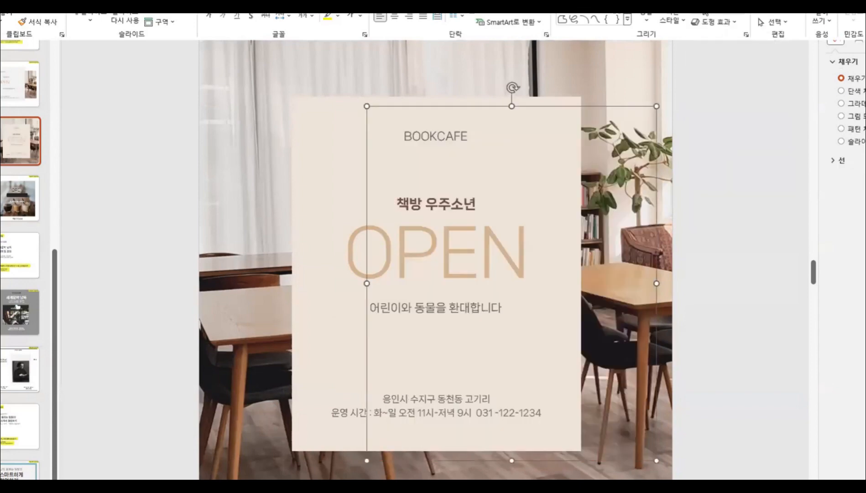
Step: Give the unfilled copy the recently used beige outline and enlarge it into a frame slightly outside the panel on all sides
{"action": "left_click", "coordinate": [730, 15]}
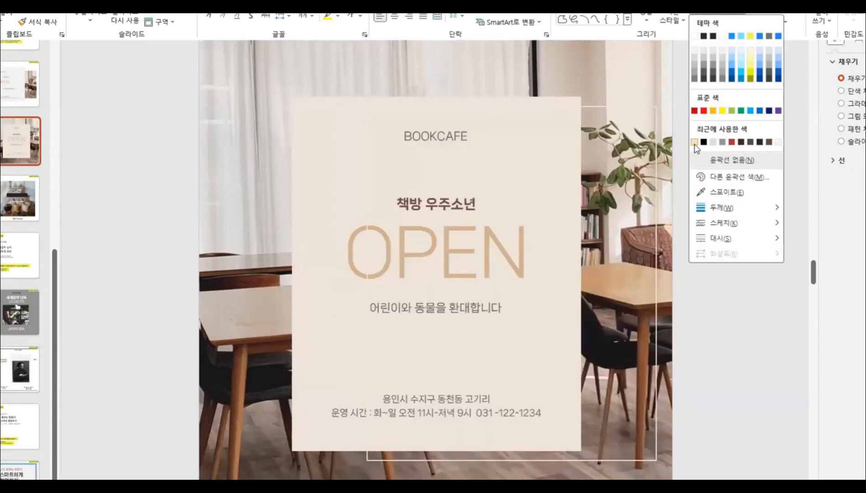
{"action": "left_click", "coordinate": [695, 141]}
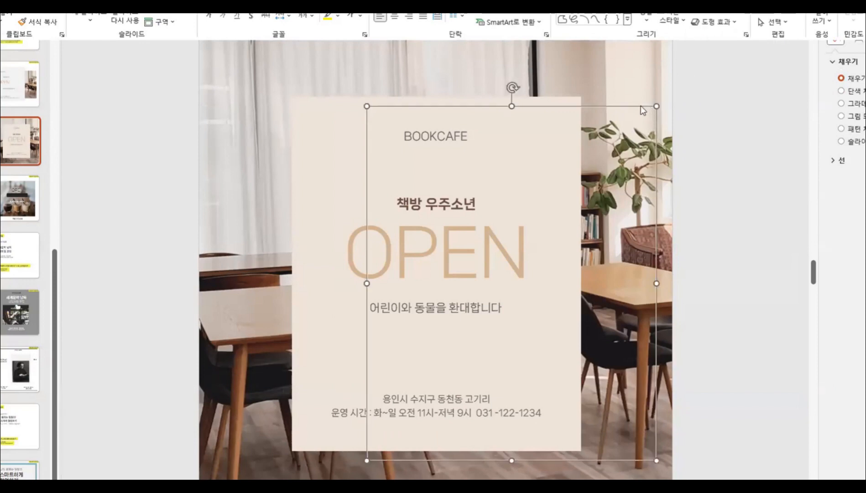
{"action": "key", "text": "ctrl+F1"}
{"action": "left_click_drag", "start_coordinate": [589, 105], "coordinate": [503, 82]}
{"action": "left_click_drag", "start_coordinate": [571, 438], "coordinate": [594, 464]}
Step: Check the panel's fill colour and apply the same recently used beige to the surrounding frame's outline
{"action": "left_click", "coordinate": [527, 130]}
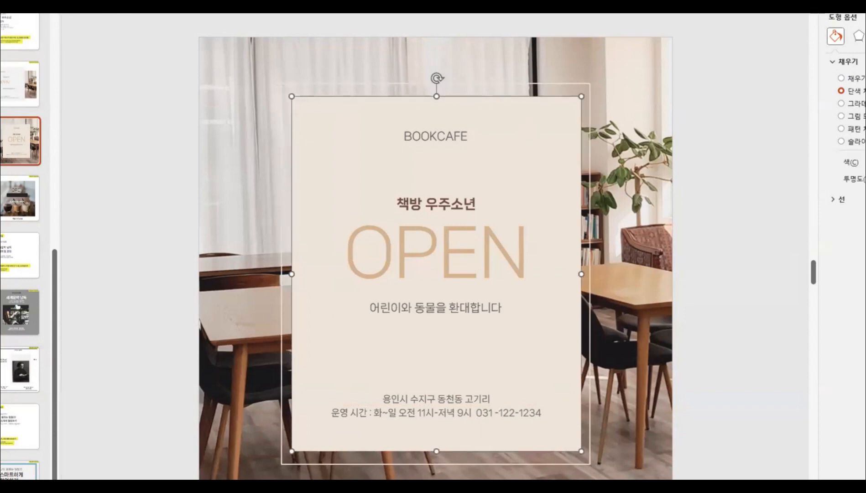
{"action": "left_click", "coordinate": [22, 13]}
{"action": "left_click", "coordinate": [741, 3]}
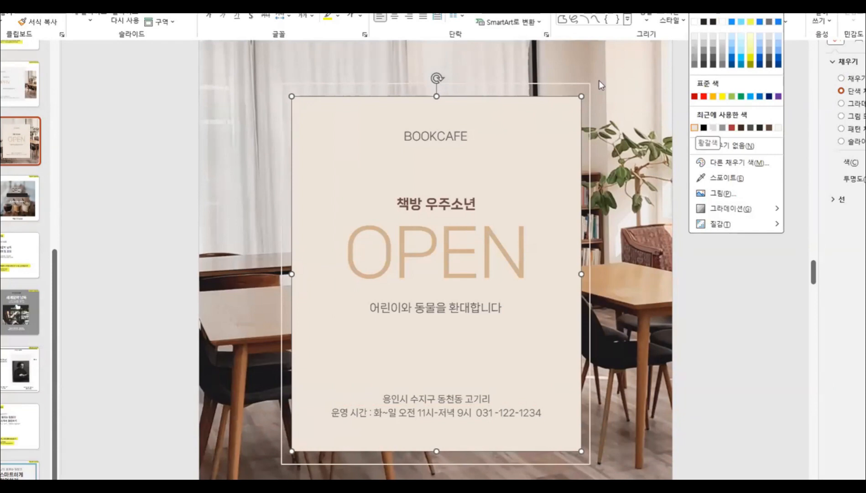
{"action": "left_click", "coordinate": [587, 83]}
{"action": "left_click", "coordinate": [587, 83]}
{"action": "left_click", "coordinate": [587, 83]}
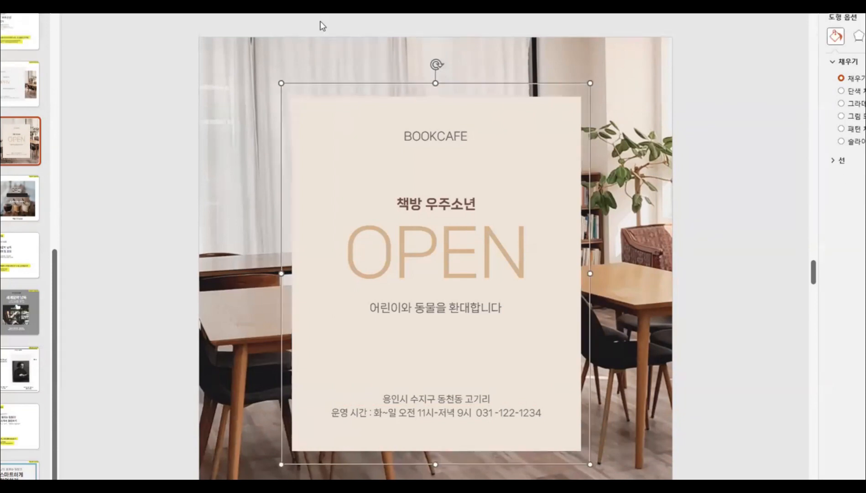
{"action": "left_click", "coordinate": [614, 3]}
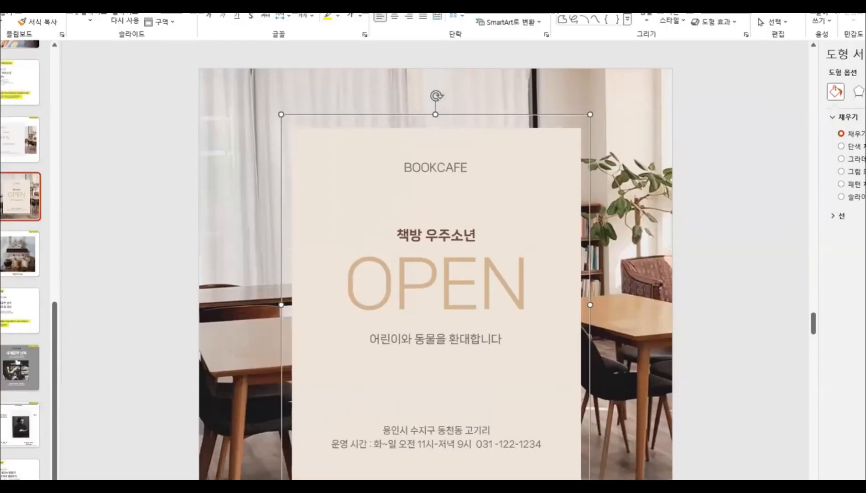
{"action": "left_click", "coordinate": [730, 9]}
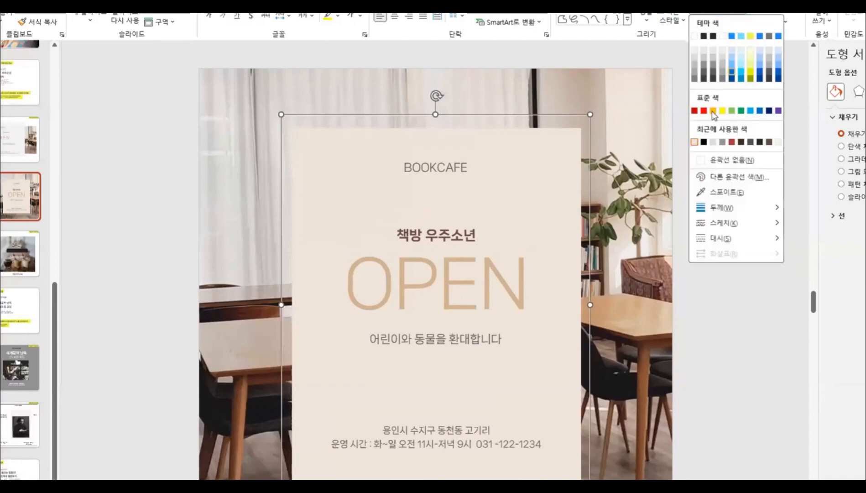
{"action": "left_click", "coordinate": [696, 145]}
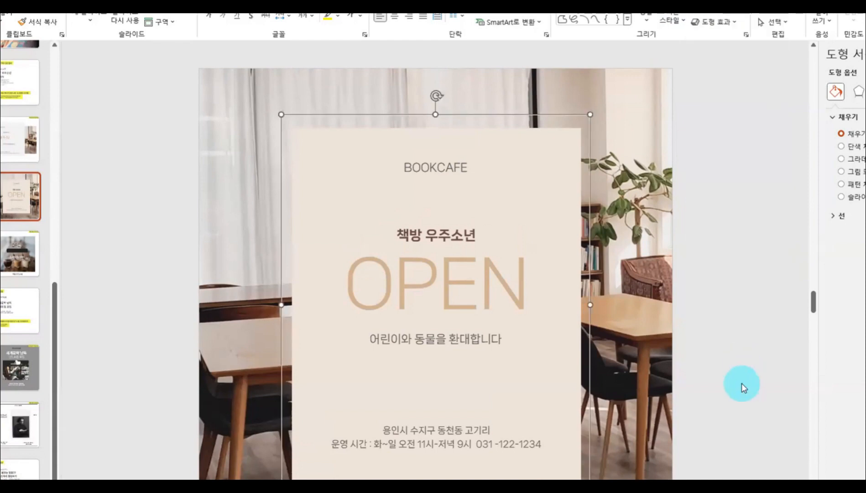
Step: Try a thicker dark theme-colour outline around the beige panel
{"action": "left_click", "coordinate": [548, 135]}
{"action": "left_click", "coordinate": [555, 115]}
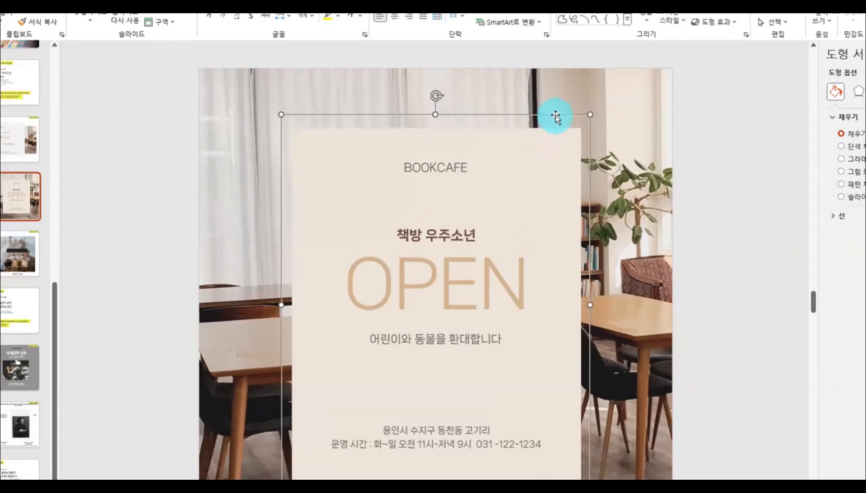
{"action": "left_click", "coordinate": [546, 151]}
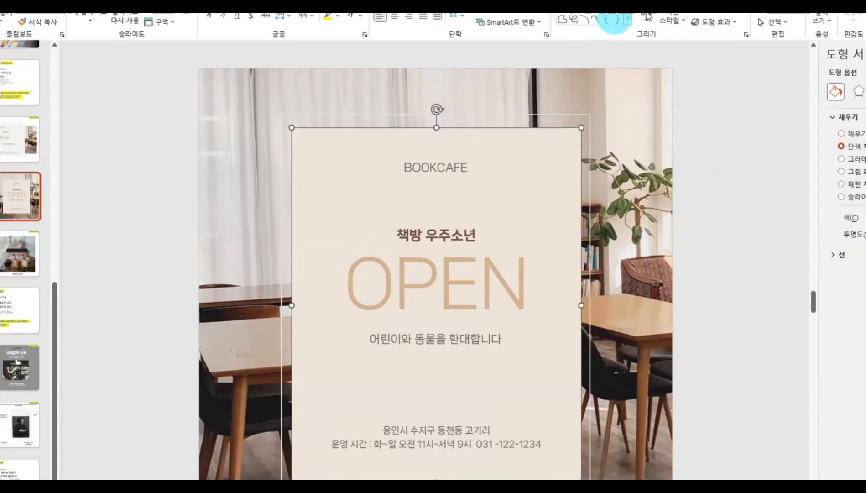
{"action": "left_click", "coordinate": [706, 15]}
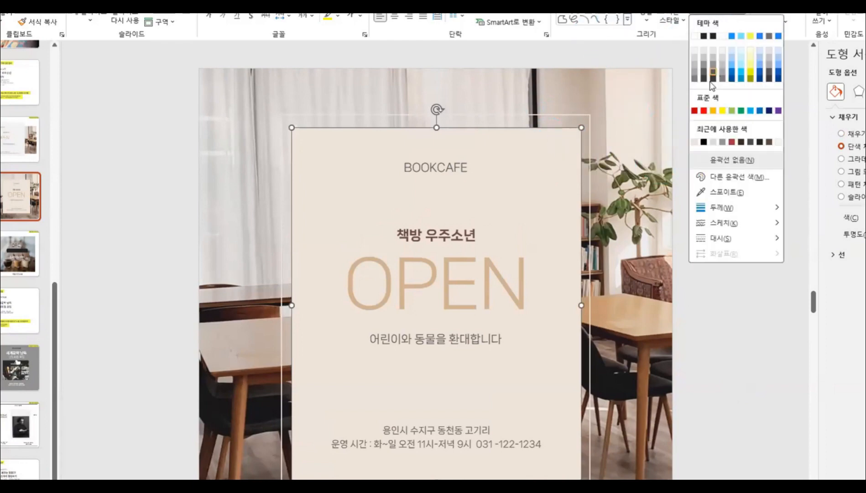
{"action": "left_click", "coordinate": [714, 37]}
{"action": "left_click", "coordinate": [705, 15]}
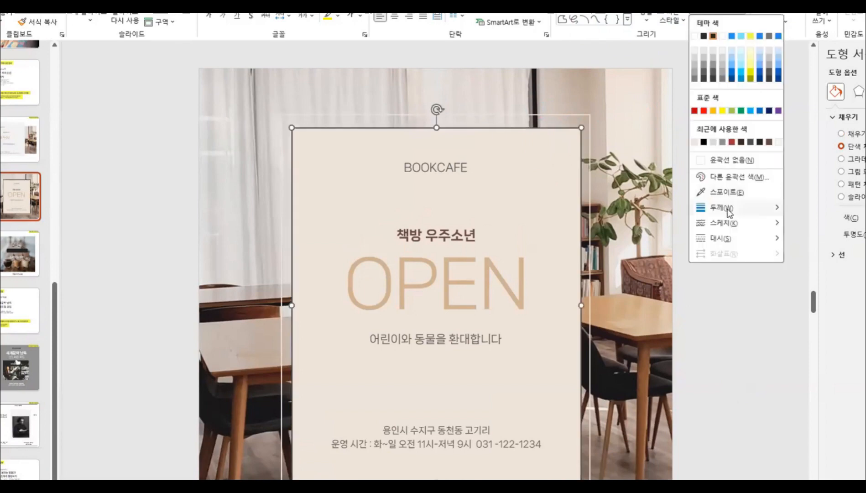
{"action": "mouse_move", "coordinate": [721, 207]}
{"action": "left_click", "coordinate": [840, 294]}
{"action": "left_click", "coordinate": [744, 248]}
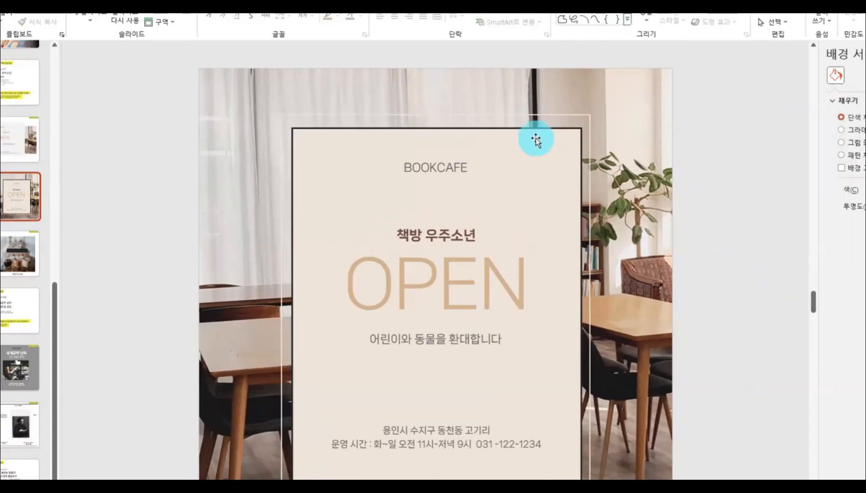
{"action": "left_click", "coordinate": [541, 136]}
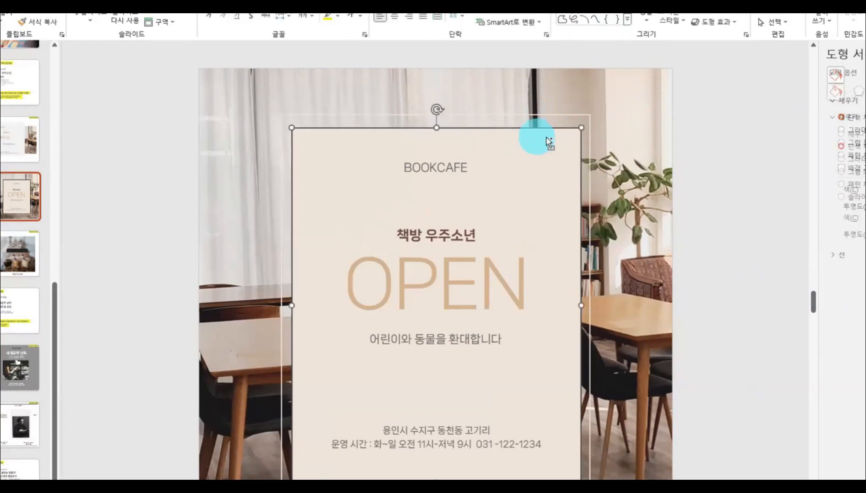
{"action": "left_click", "coordinate": [711, 168]}
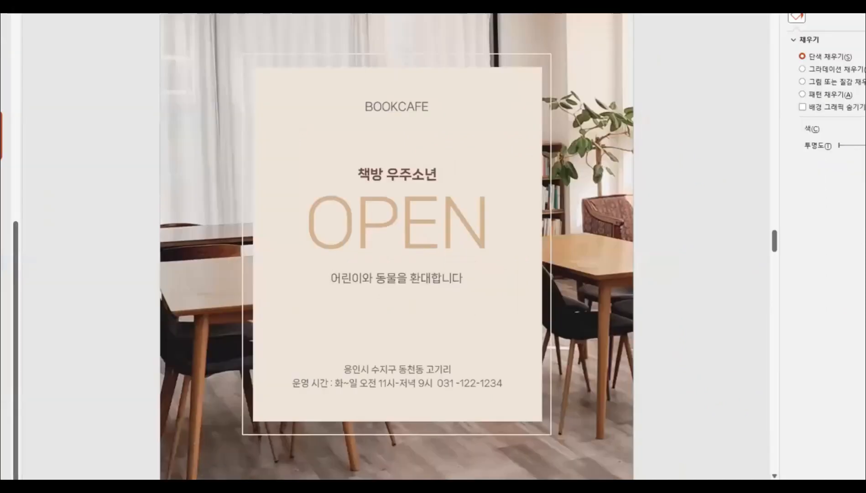
Step: Select all objects on the slide and align their horizontal centres with one another
{"action": "left_click_drag", "start_coordinate": [165, 63], "coordinate": [714, 480]}
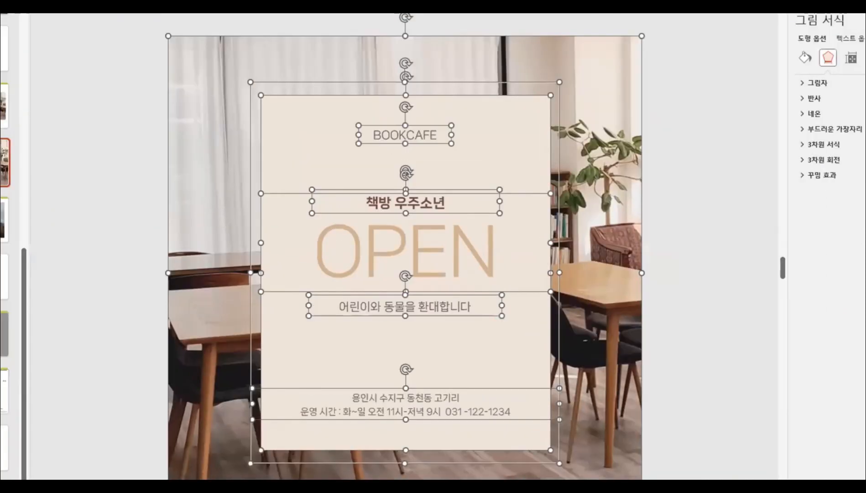
{"action": "left_click", "coordinate": [616, 14]}
{"action": "mouse_move", "coordinate": [643, 158]}
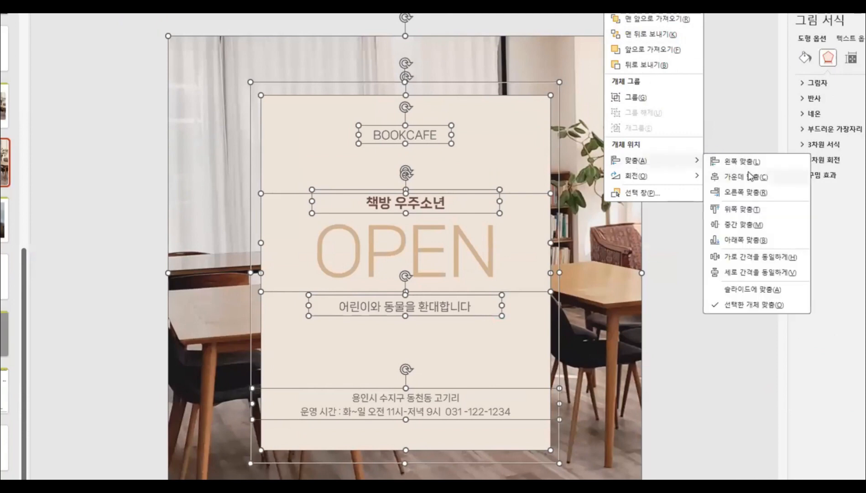
{"action": "left_click", "coordinate": [736, 172]}
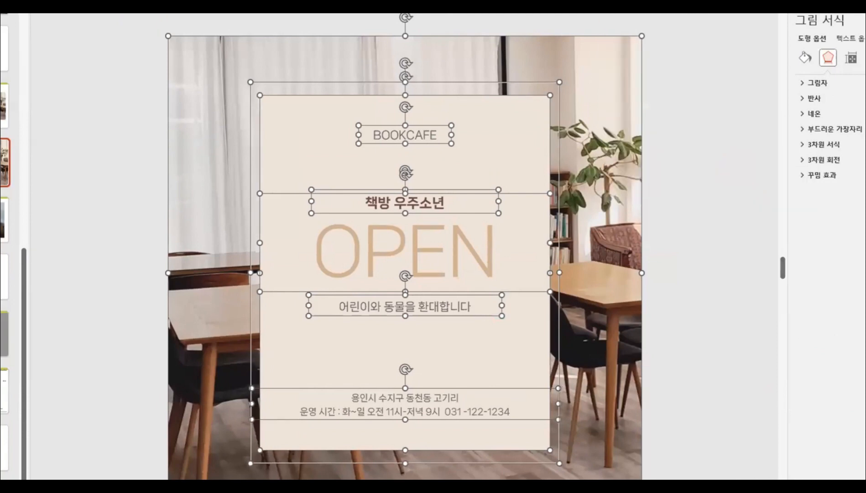
{"action": "left_click", "coordinate": [681, 144]}
{"action": "left_click", "coordinate": [689, 163]}
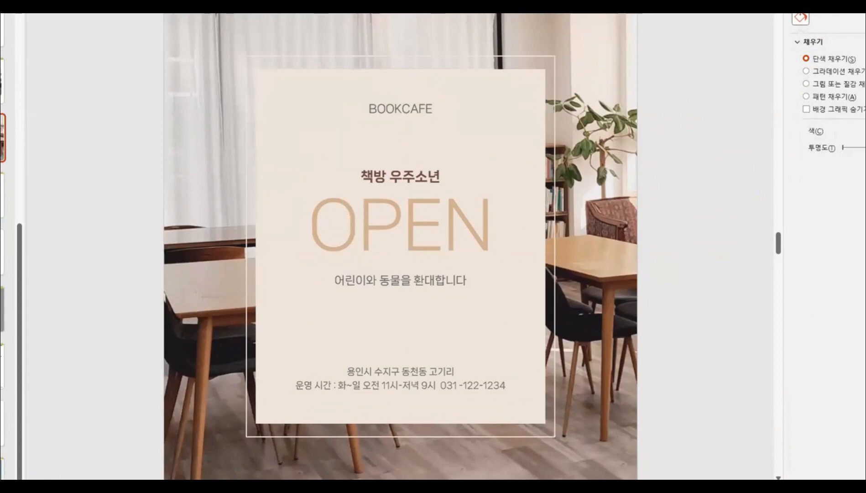
Step: Look through the finished example cards and the reading club, lecture and plogging reference slides, ending at the OPEN examples
{"action": "key", "text": "ctrl+a"}
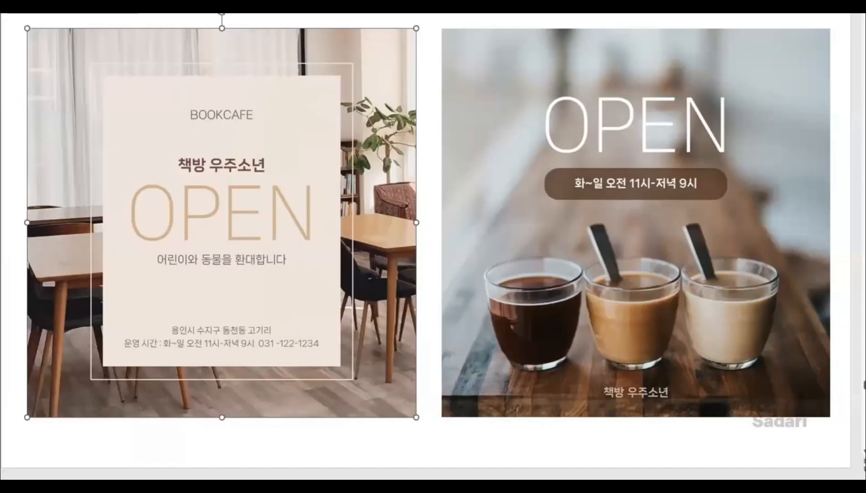
{"action": "left_click", "coordinate": [658, 15]}
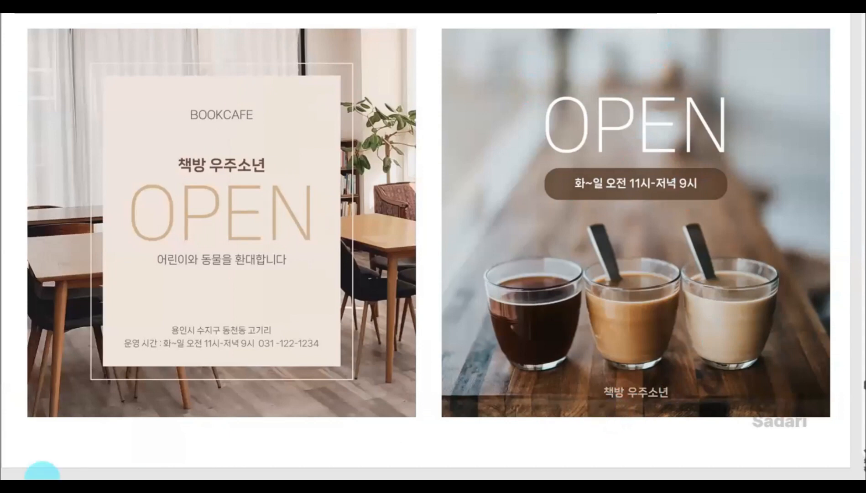
{"action": "key", "text": "Page_Down"}
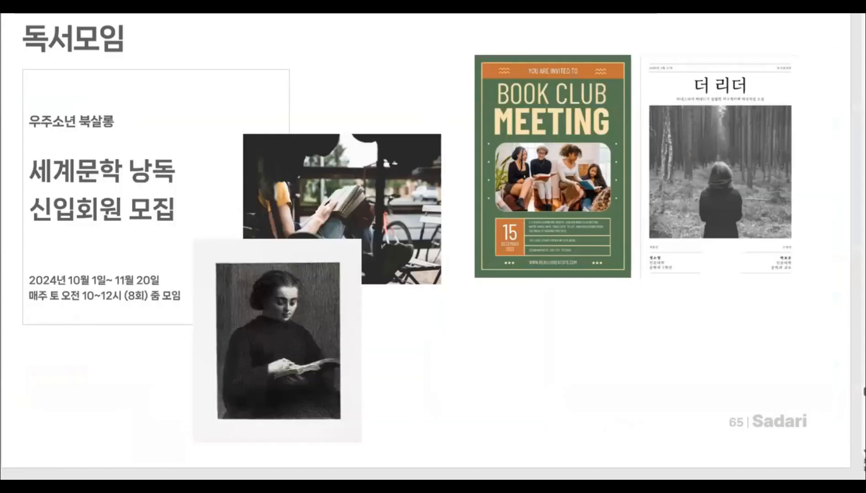
{"action": "key", "text": "Page_Down"}
{"action": "key", "text": "Page_Down"}
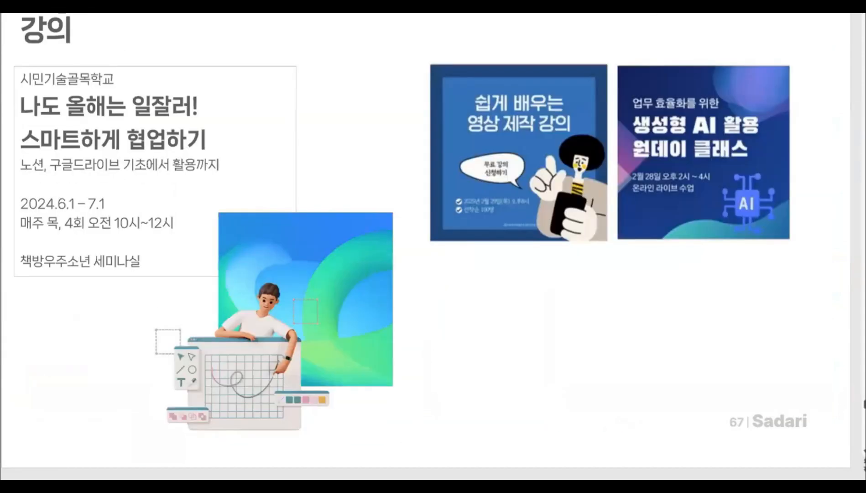
{"action": "key", "text": "Page_Down"}
{"action": "key", "text": "Page_Down"}
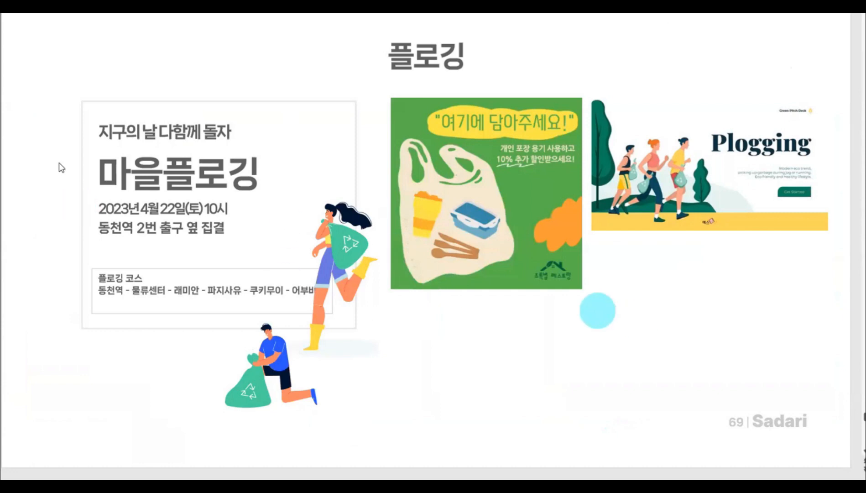
{"action": "key", "text": "Right"}
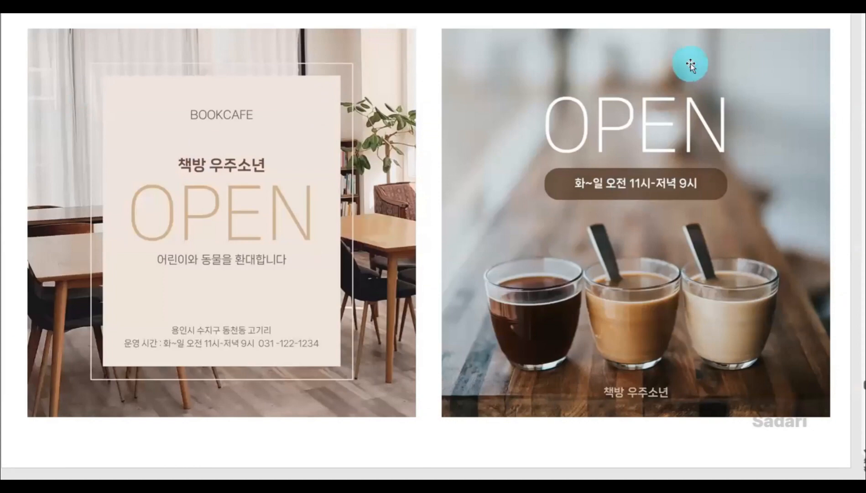
{"action": "key", "text": "Right"}
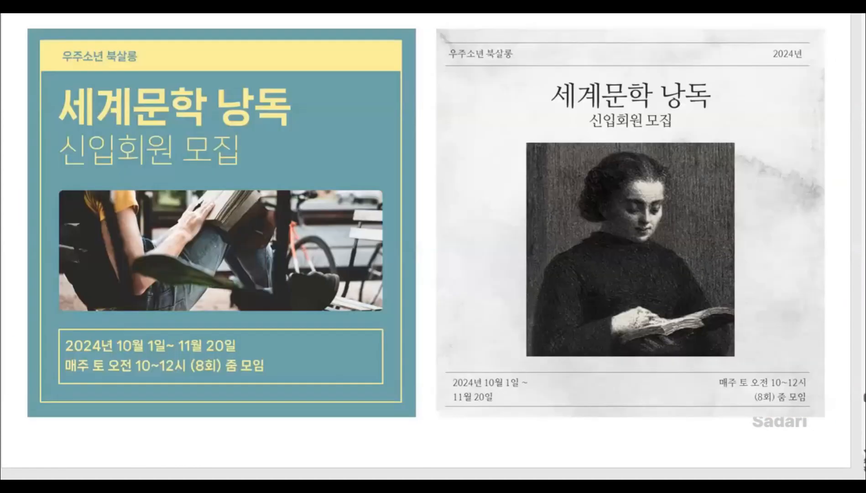
{"action": "key", "text": "Left"}
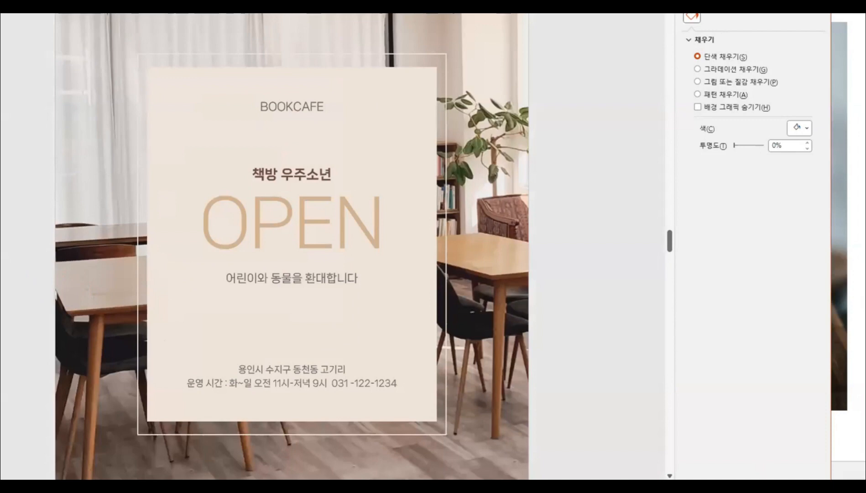
Step: Remove the yellow task note from the coffee-cups OPEN slide and duplicate the slide
{"action": "key", "text": "Page_Down"}
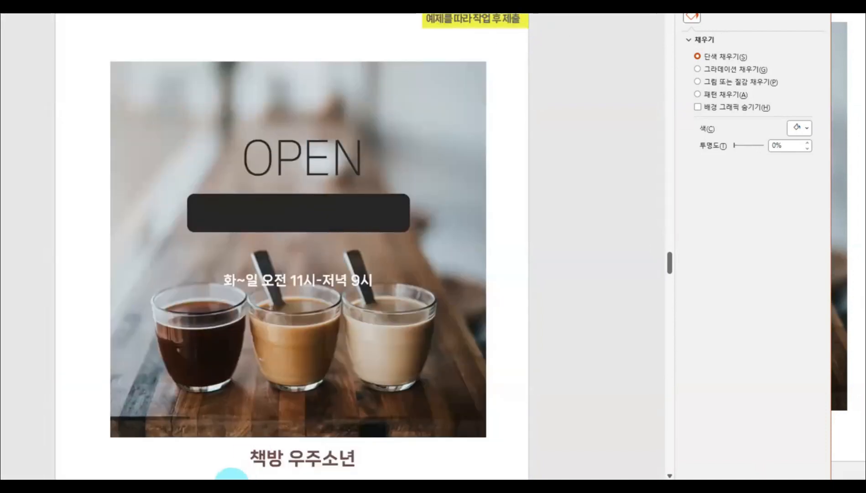
{"action": "left_click", "coordinate": [518, 23]}
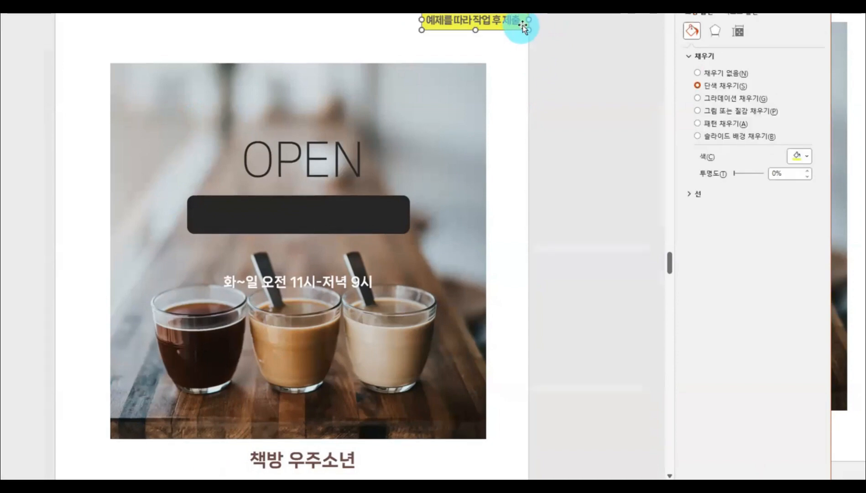
{"action": "key", "text": "ctrl+d"}
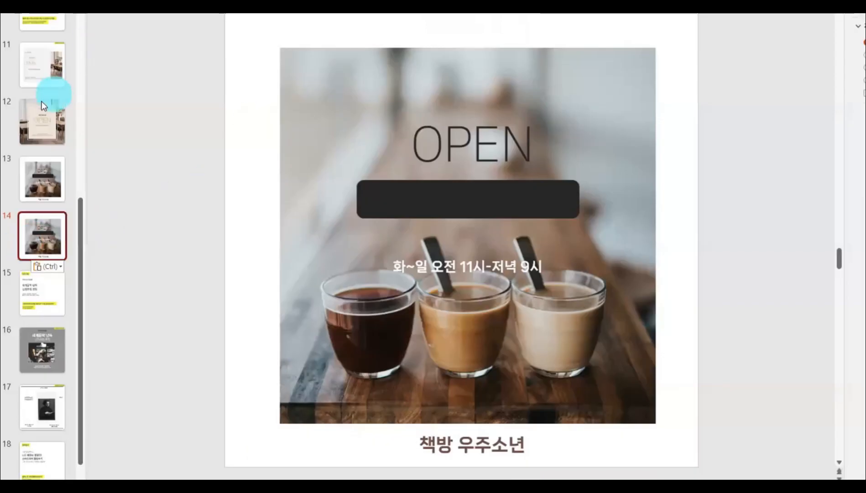
Step: Insert a copy of the finished beige-panel book cafe slide directly after the original
{"action": "left_click", "coordinate": [42, 67]}
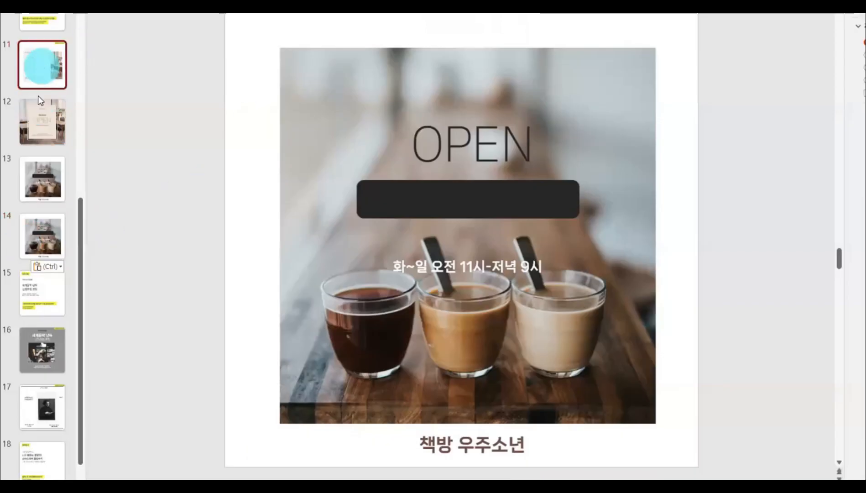
{"action": "left_click", "coordinate": [39, 117]}
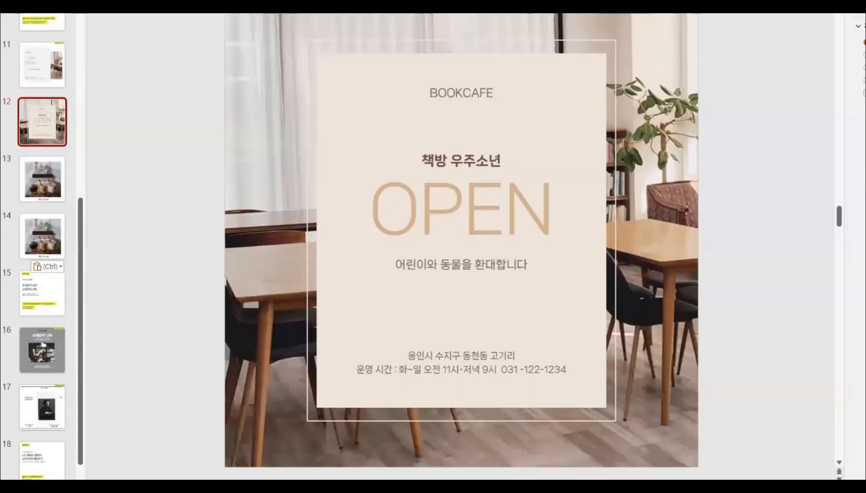
{"action": "left_click", "coordinate": [33, 61]}
{"action": "left_click", "coordinate": [28, 118]}
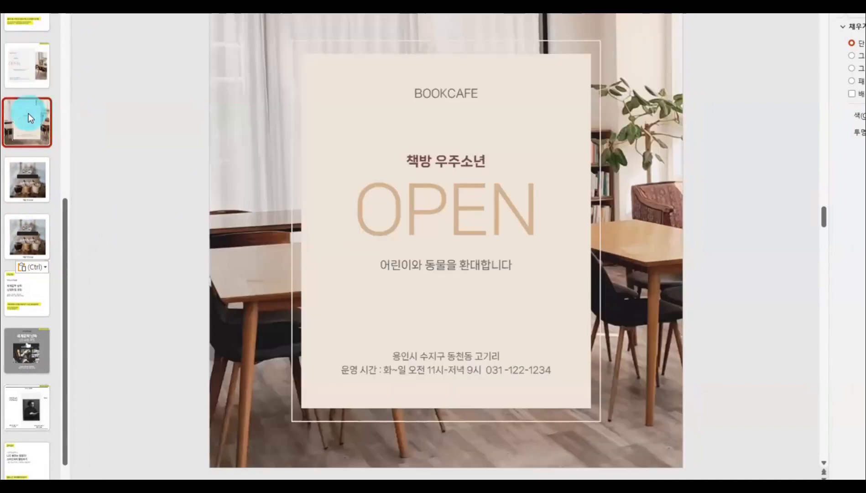
{"action": "key", "text": "ctrl+v"}
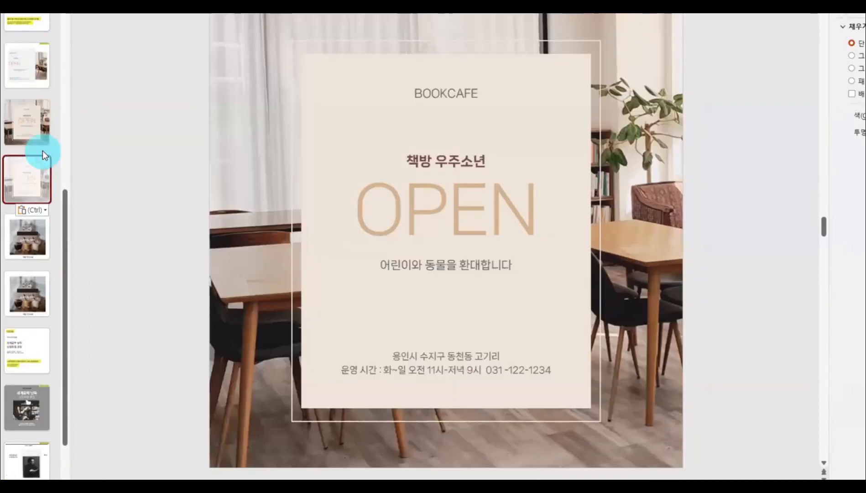
{"action": "key", "text": "Delete"}
{"action": "left_click", "coordinate": [24, 123]}
{"action": "key", "text": "ctrl+v"}
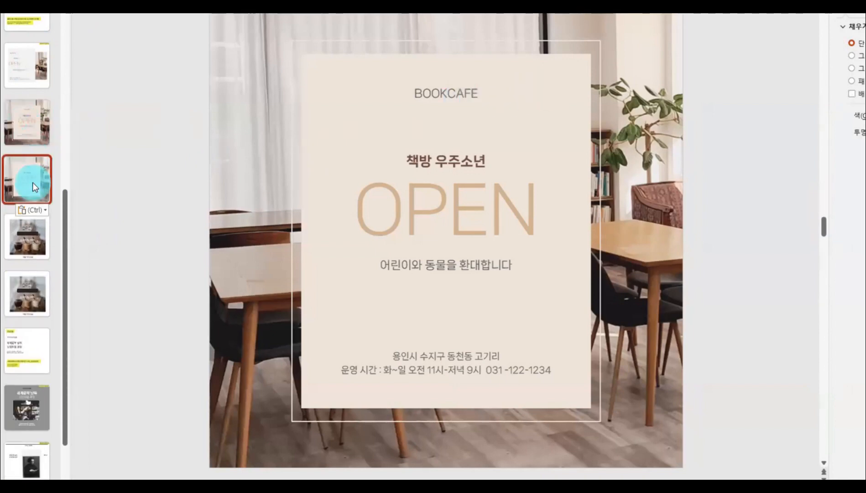
{"action": "left_click", "coordinate": [544, 110]}
{"action": "left_click", "coordinate": [695, 108]}
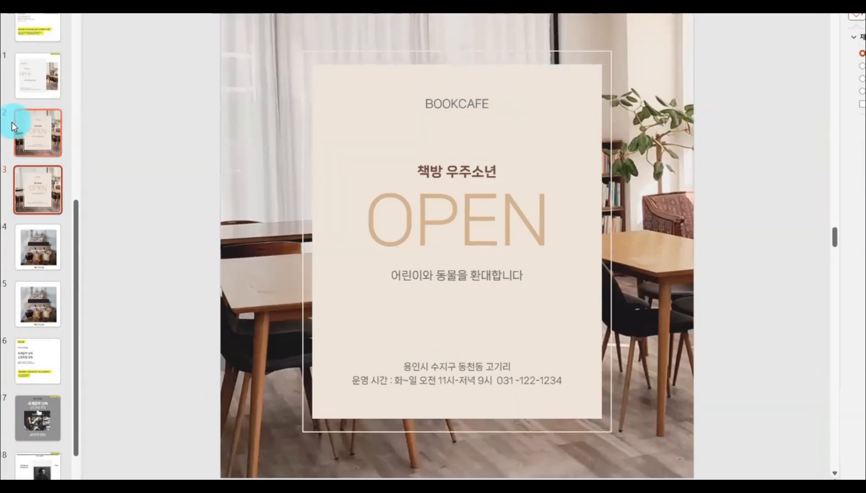
{"action": "left_click", "coordinate": [21, 115]}
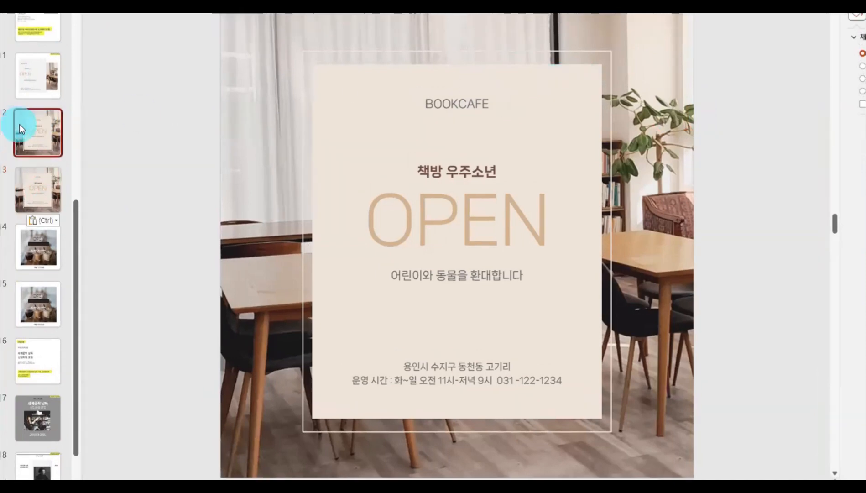
{"action": "left_click", "coordinate": [556, 114]}
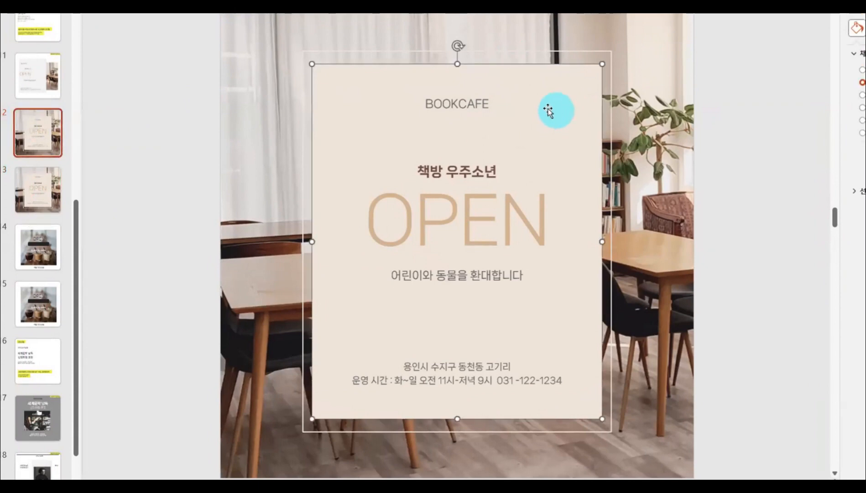
{"action": "left_click", "coordinate": [20, 196]}
{"action": "left_click", "coordinate": [45, 104]}
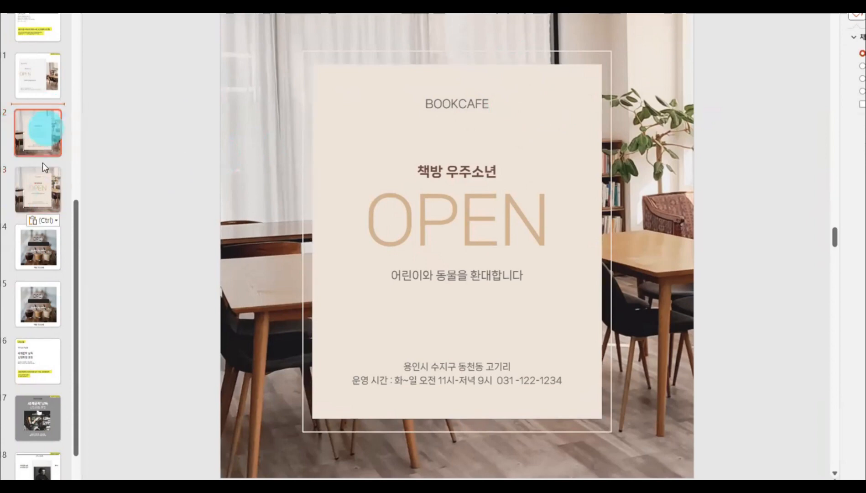
Step: Recolour the central panel on the duplicated book cafe slide to darker tan #BFA47F and compare it with the original slide
{"action": "left_click", "coordinate": [41, 177]}
{"action": "left_click", "coordinate": [386, 110]}
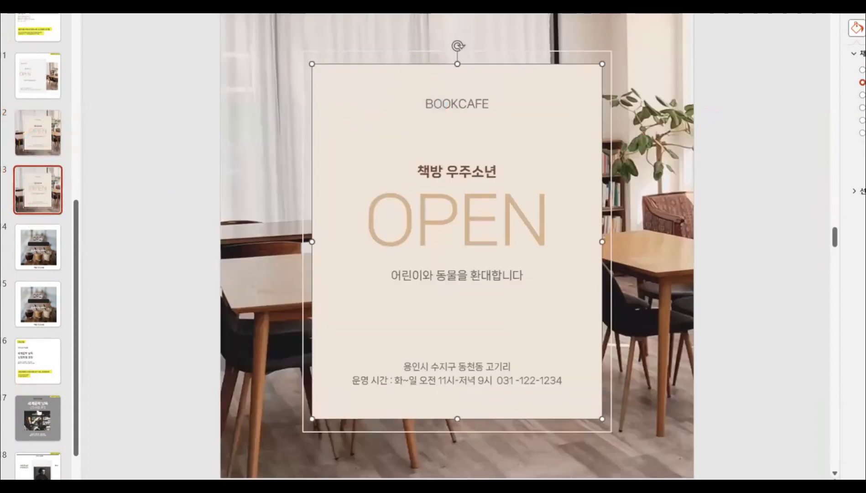
{"action": "right_click", "coordinate": [551, 126]}
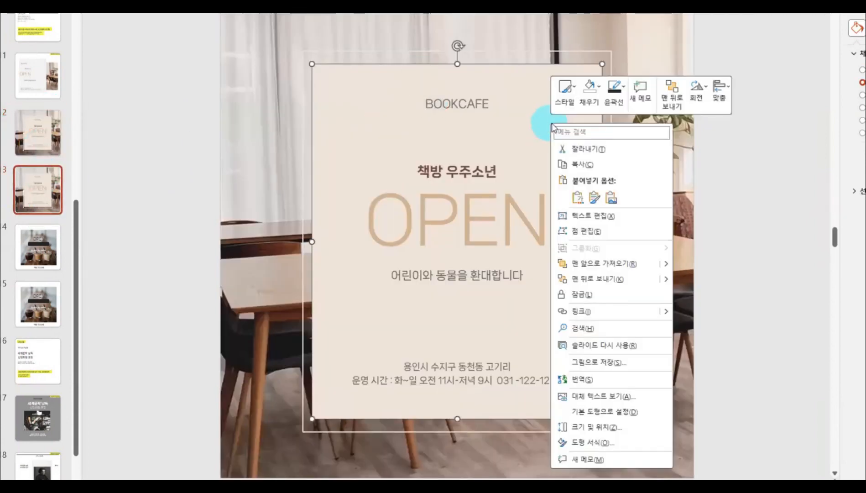
{"action": "left_click", "coordinate": [589, 94]}
{"action": "left_click", "coordinate": [564, 261]}
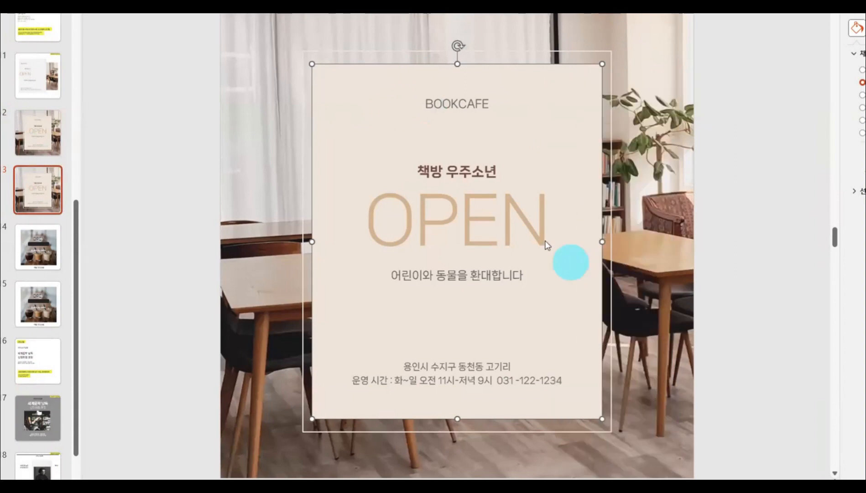
{"action": "left_click_drag", "start_coordinate": [524, 170], "coordinate": [524, 191]}
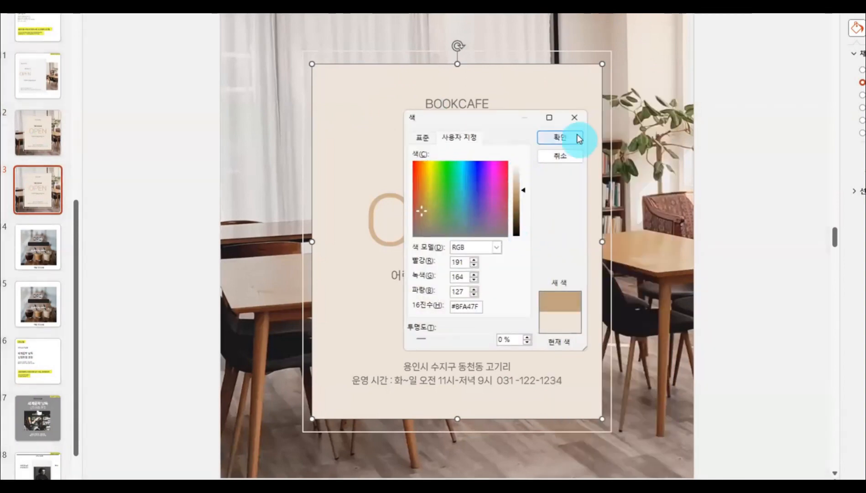
{"action": "left_click", "coordinate": [581, 145]}
{"action": "left_click", "coordinate": [752, 146]}
{"action": "left_click", "coordinate": [32, 143]}
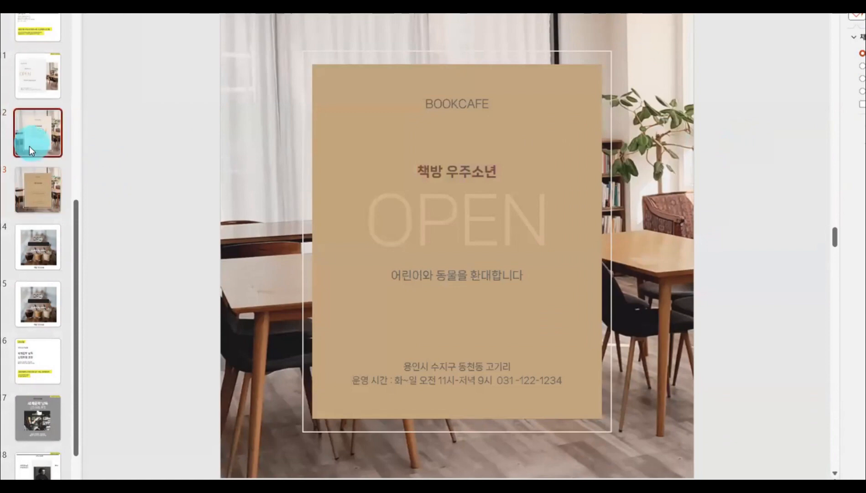
{"action": "left_click", "coordinate": [35, 192]}
{"action": "left_click", "coordinate": [45, 130]}
{"action": "left_click", "coordinate": [40, 178]}
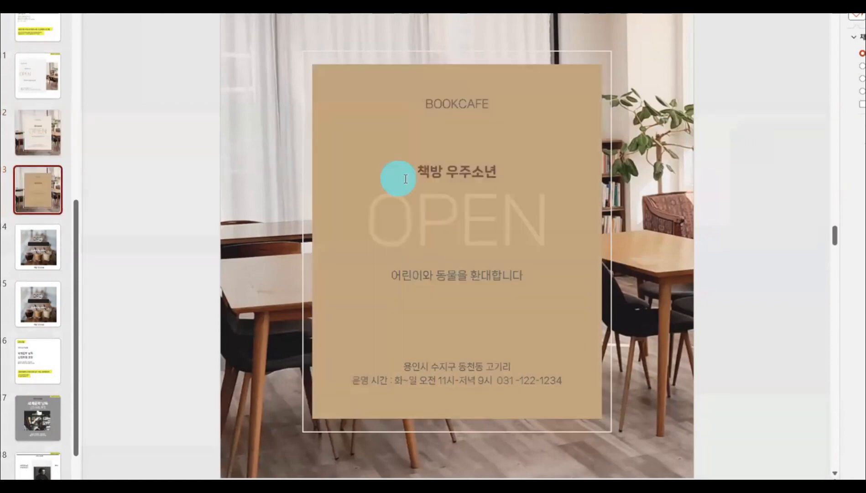
Step: Change the OPEN heading on the tan-panel slide to white and compare the slide with the beige version
{"action": "left_click", "coordinate": [445, 188]}
{"action": "left_click", "coordinate": [518, 257]}
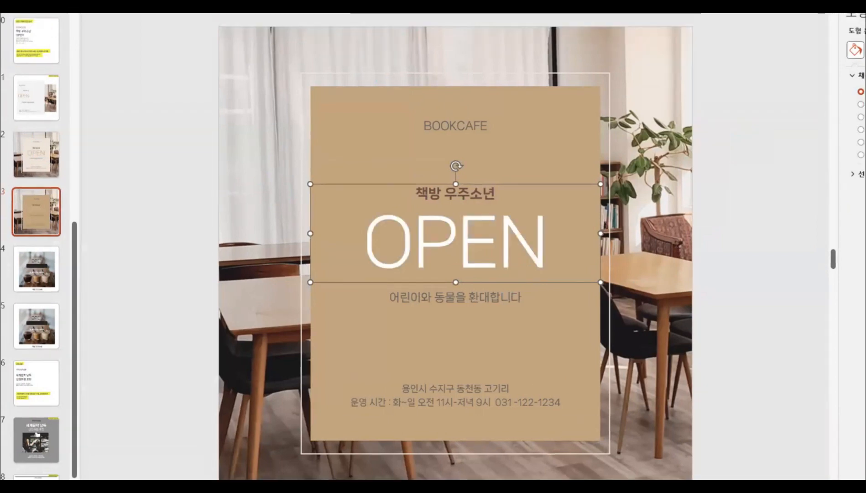
{"action": "left_click", "coordinate": [754, 222]}
{"action": "left_click", "coordinate": [40, 159]}
{"action": "left_click", "coordinate": [36, 218]}
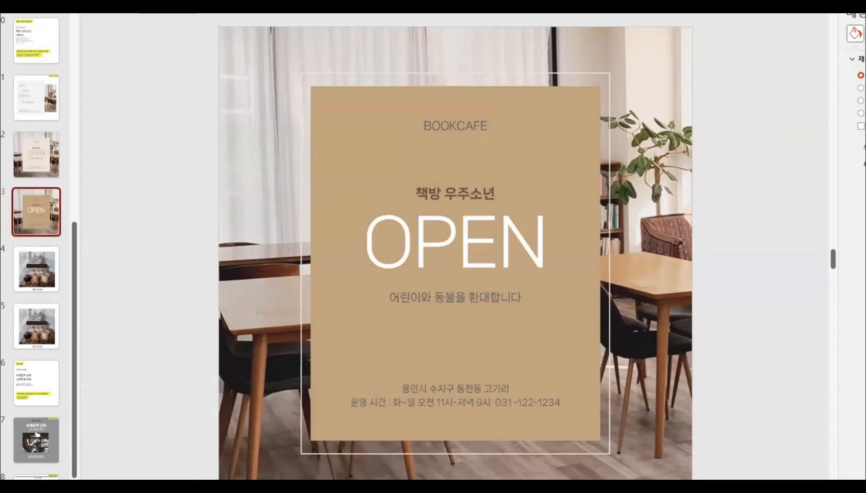
Step: On the second coffee-cups slide, enlarge the photo to cover the whole slide and send it behind all other objects
{"action": "left_click", "coordinate": [43, 332]}
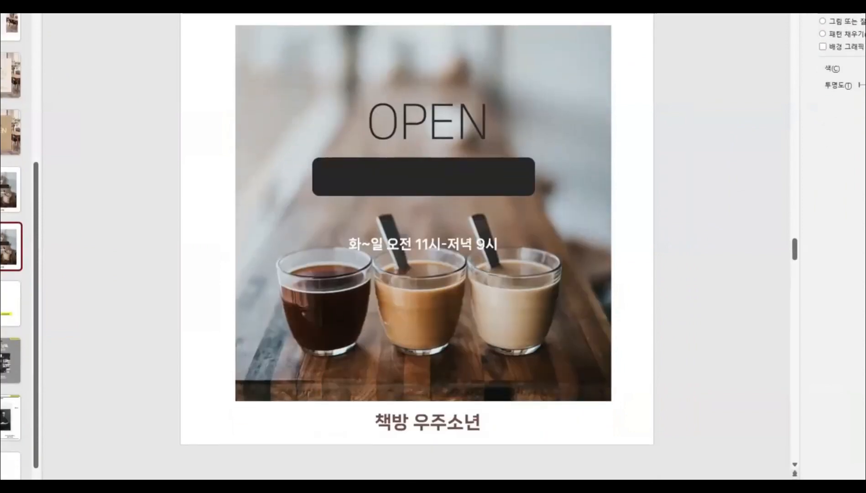
{"action": "left_click_drag", "start_coordinate": [268, 54], "coordinate": [214, 0]}
{"action": "left_click_drag", "start_coordinate": [554, 345], "coordinate": [626, 445]}
{"action": "right_click", "coordinate": [596, 50]}
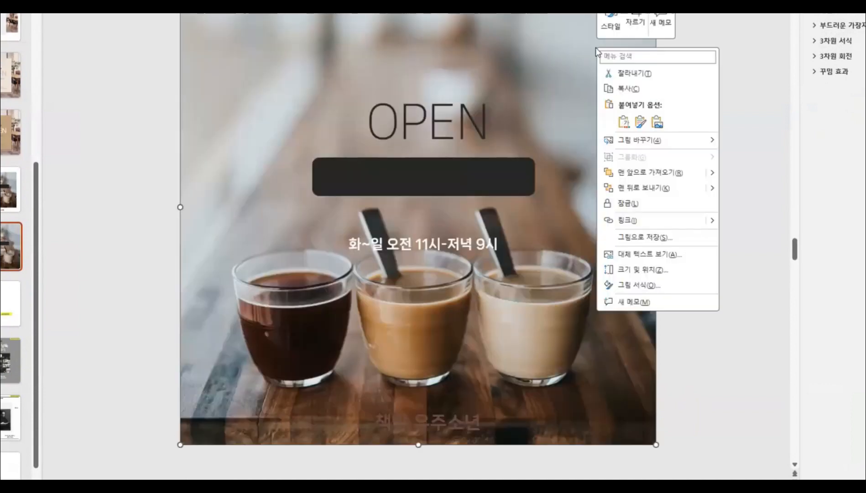
{"action": "left_click", "coordinate": [634, 188]}
{"action": "left_click", "coordinate": [490, 251]}
{"action": "left_click_drag", "start_coordinate": [487, 280], "coordinate": [718, 253]}
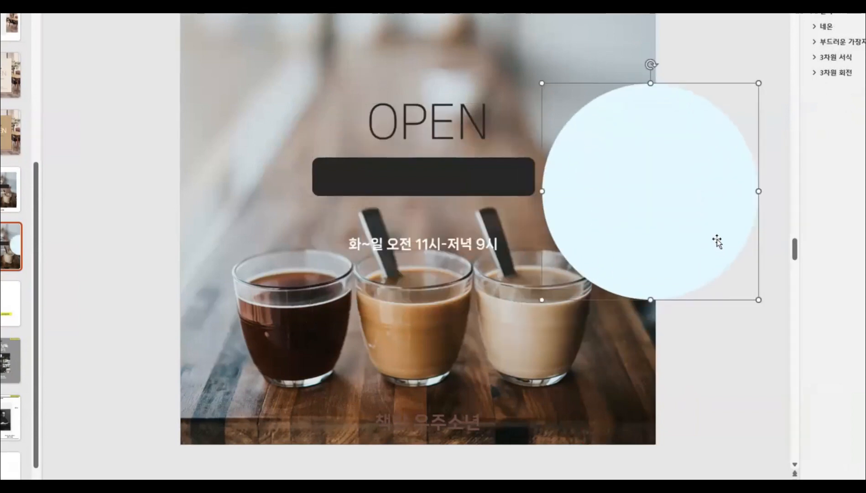
{"action": "key", "text": "Delete"}
Step: Greatly enlarge the OPEN heading above the dark bar and widen its text box so the word fits on one line
{"action": "left_click", "coordinate": [428, 123]}
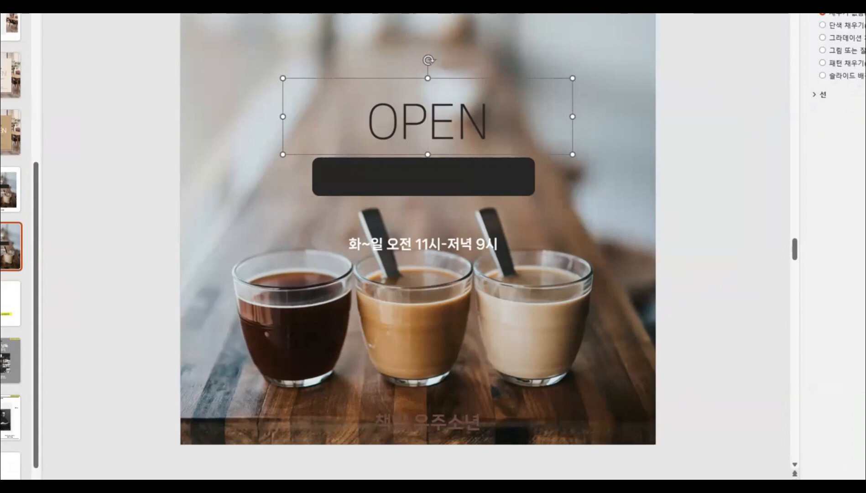
{"action": "left_click_drag", "start_coordinate": [388, 78], "coordinate": [388, 80]}
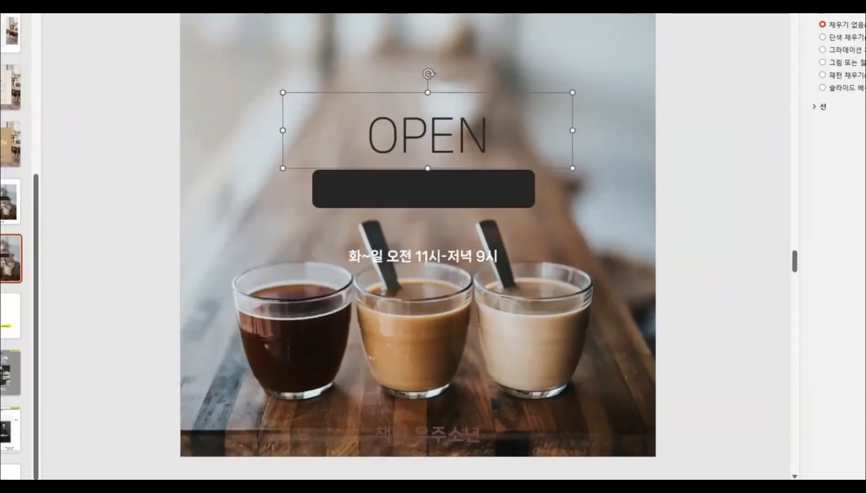
{"action": "left_click_drag", "start_coordinate": [573, 168], "coordinate": [570, 234]}
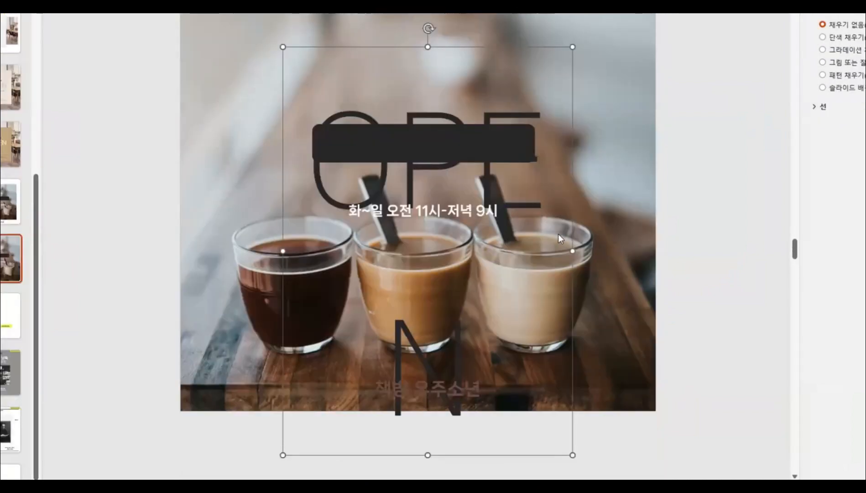
{"action": "left_click_drag", "start_coordinate": [574, 457], "coordinate": [613, 190]}
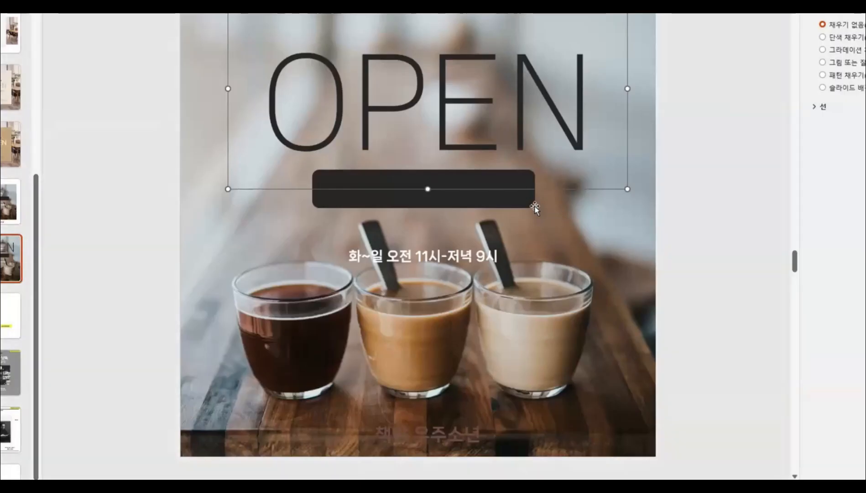
Step: Reduce the OPEN heading to 166 pt so it is about as wide as the dark bar below it
{"action": "left_click", "coordinate": [533, 203]}
{"action": "left_click", "coordinate": [589, 163]}
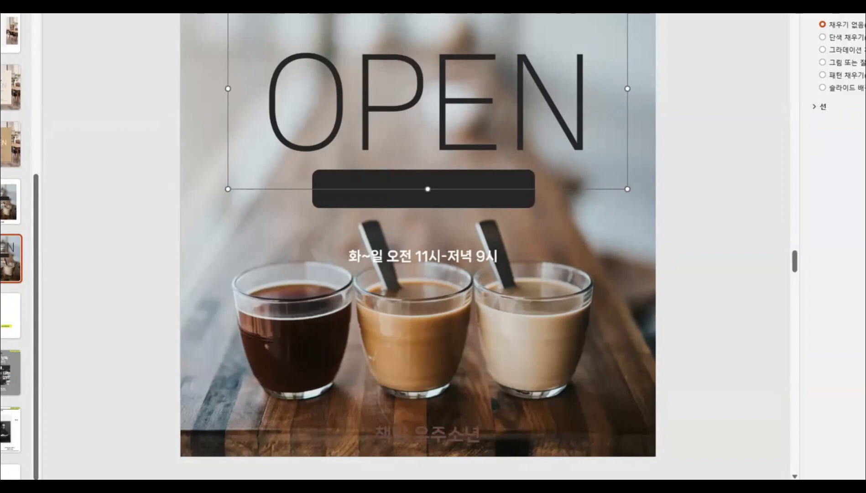
{"action": "key", "text": "ctrl+bracketleft"}
{"action": "key", "text": "ctrl+bracketleft"}
{"action": "left_click_drag", "start_coordinate": [595, 127], "coordinate": [587, 176]}
Step: Move the white opening-hours text from above the coffee cups onto the dark bar
{"action": "left_click", "coordinate": [472, 223]}
{"action": "left_click", "coordinate": [467, 262]}
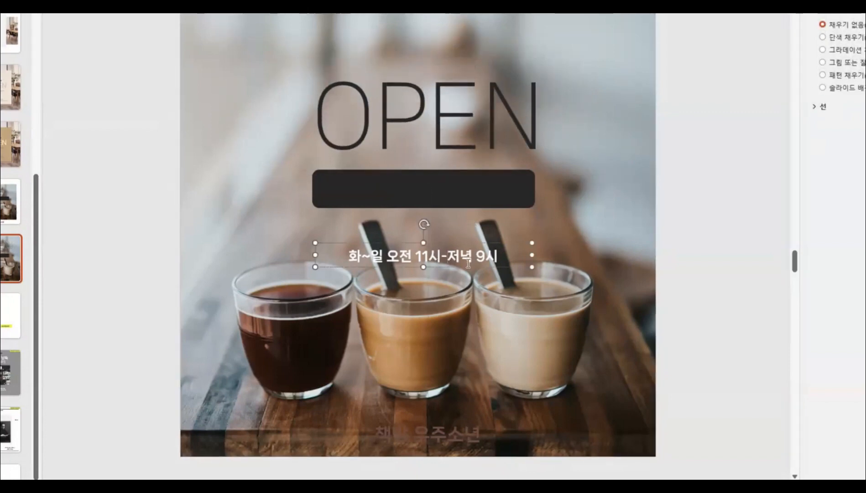
{"action": "left_click_drag", "start_coordinate": [468, 263], "coordinate": [471, 198]}
{"action": "left_click", "coordinate": [521, 204]}
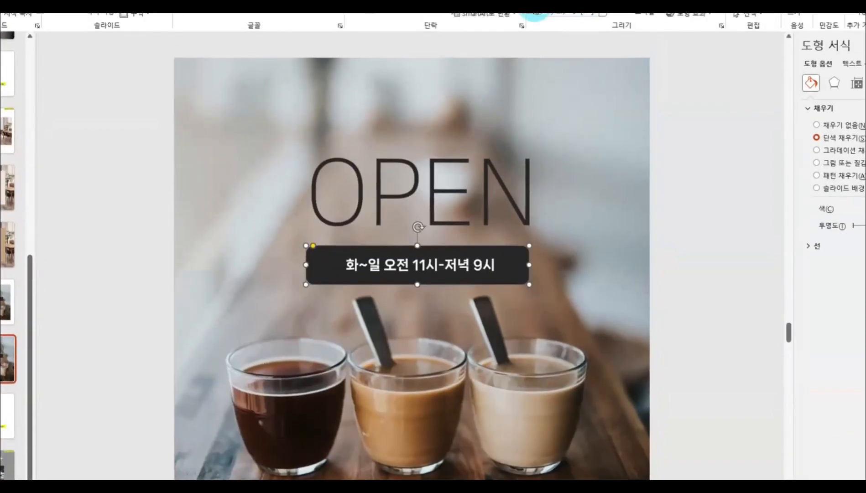
Step: Try different corner roundings on a temporary white rounded rectangle drawn above the OPEN heading, and remove it
{"action": "left_click", "coordinate": [536, 12]}
{"action": "left_click_drag", "start_coordinate": [444, 103], "coordinate": [616, 129]}
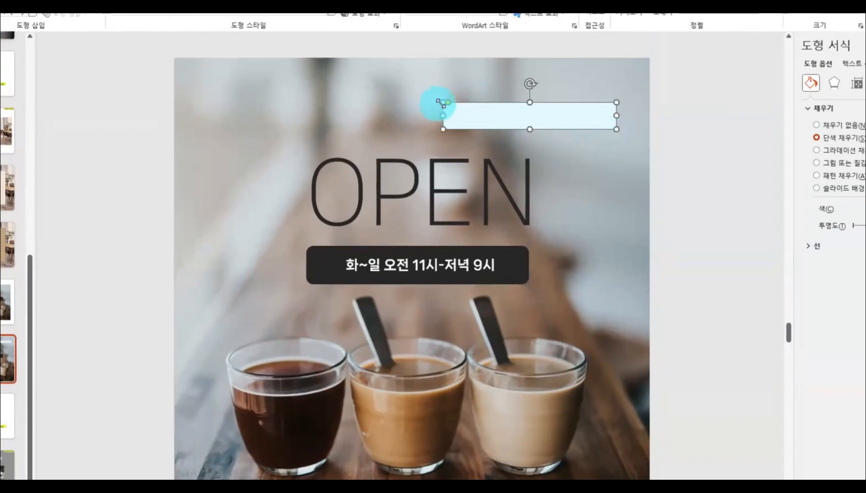
{"action": "left_click_drag", "start_coordinate": [449, 103], "coordinate": [472, 105]}
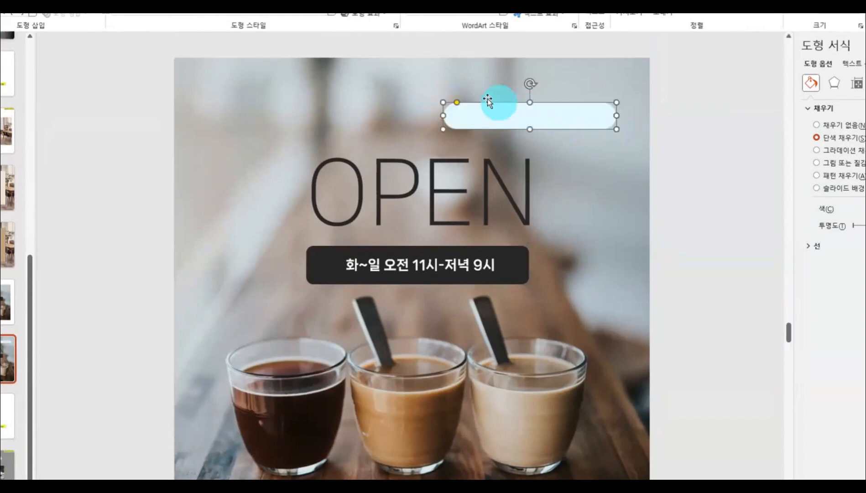
{"action": "left_click_drag", "start_coordinate": [458, 106], "coordinate": [478, 106]}
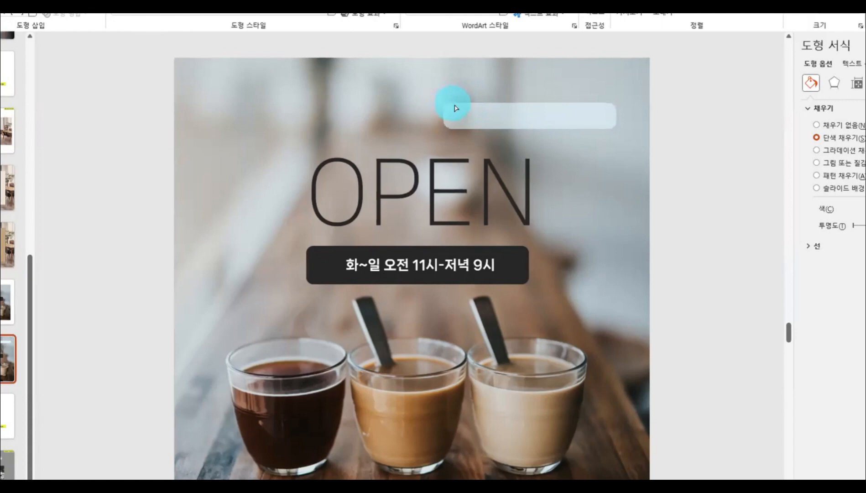
{"action": "left_click", "coordinate": [518, 127]}
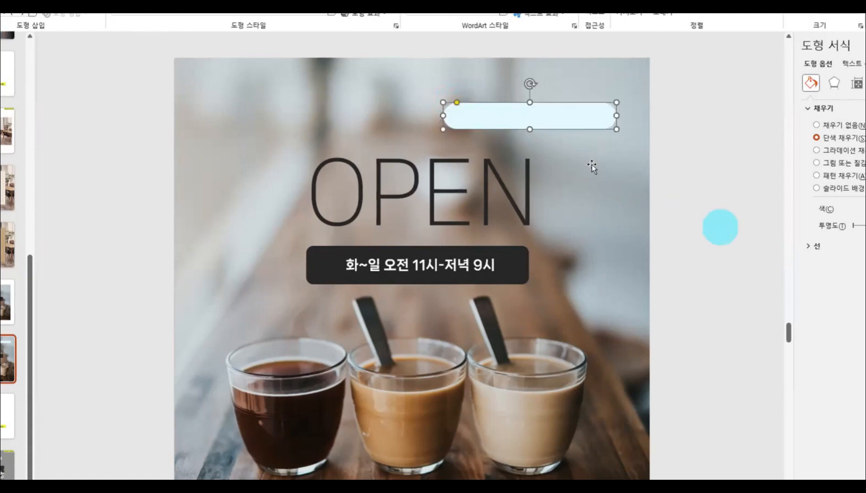
{"action": "left_click_drag", "start_coordinate": [455, 102], "coordinate": [451, 101]}
{"action": "left_click", "coordinate": [698, 201]}
{"action": "left_click", "coordinate": [573, 123]}
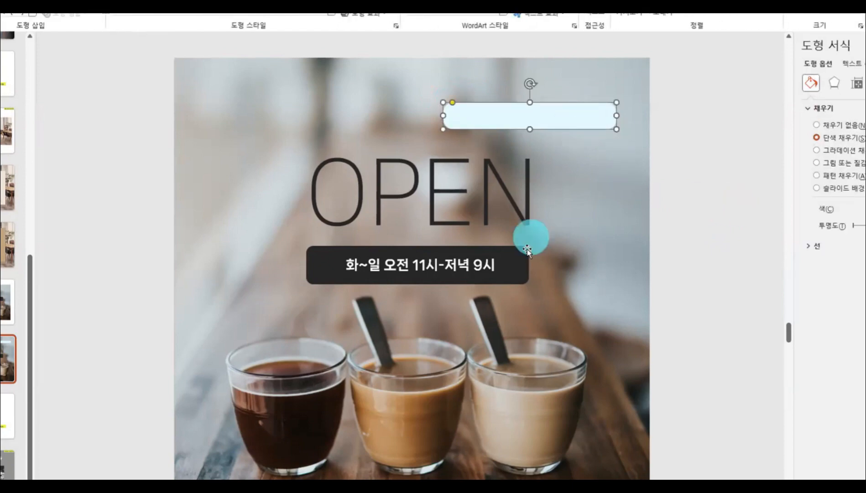
Step: Make the corners of the dark opening-hours bar slightly rounder
{"action": "left_click_drag", "start_coordinate": [471, 266], "coordinate": [443, 266]}
{"action": "left_click", "coordinate": [304, 248]}
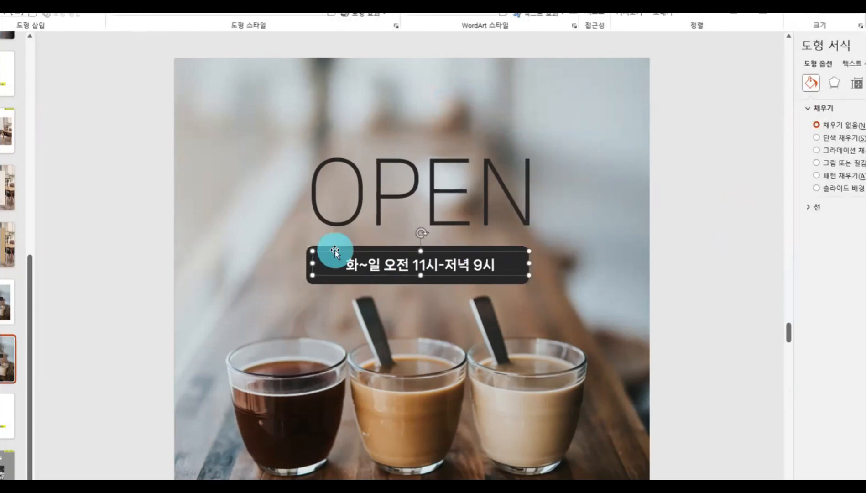
{"action": "left_click_drag", "start_coordinate": [313, 246], "coordinate": [318, 246]}
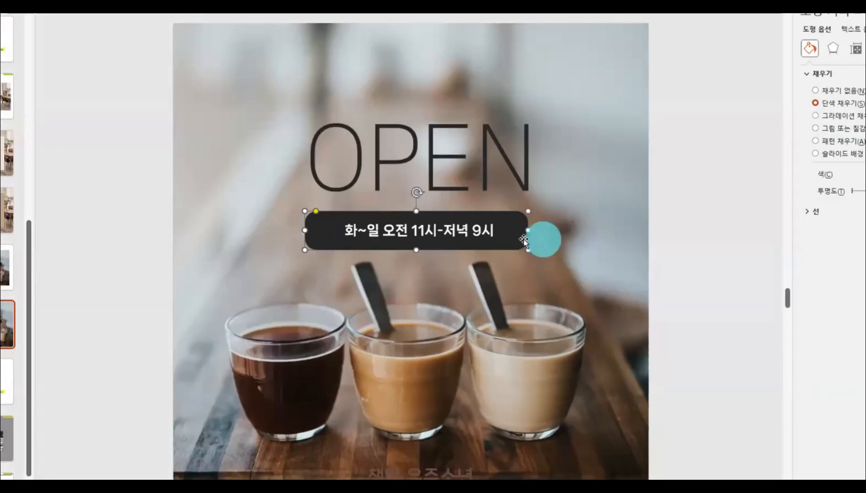
Step: Fill the opening-hours bar with a dark brown sampled from the coffee photo using the Eyedropper
{"action": "left_click", "coordinate": [513, 235]}
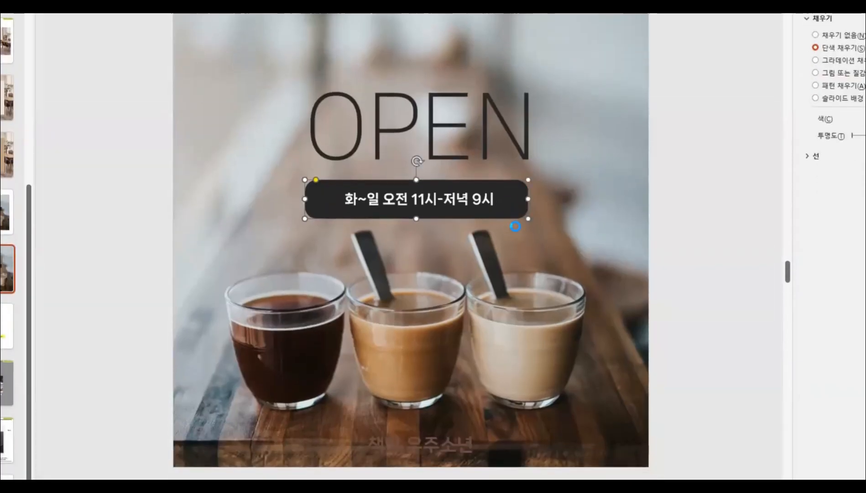
{"action": "right_click", "coordinate": [511, 204]}
{"action": "left_click", "coordinate": [502, 217]}
{"action": "left_click", "coordinate": [502, 217]}
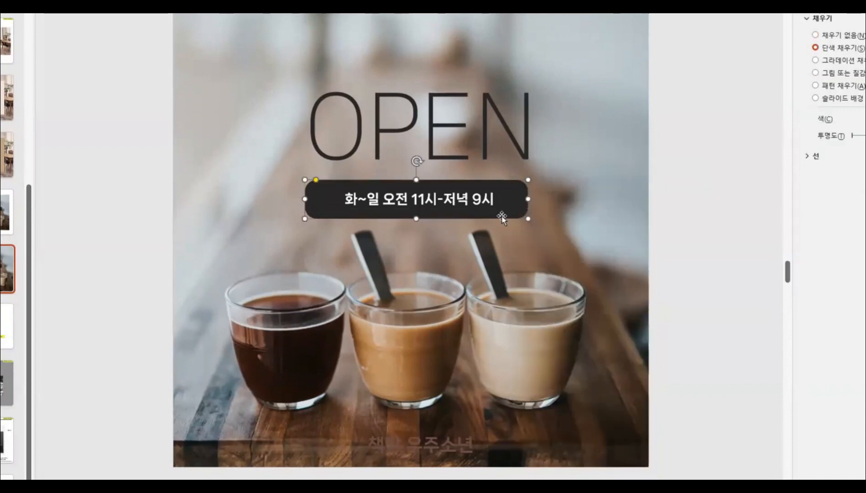
{"action": "right_click", "coordinate": [503, 218]}
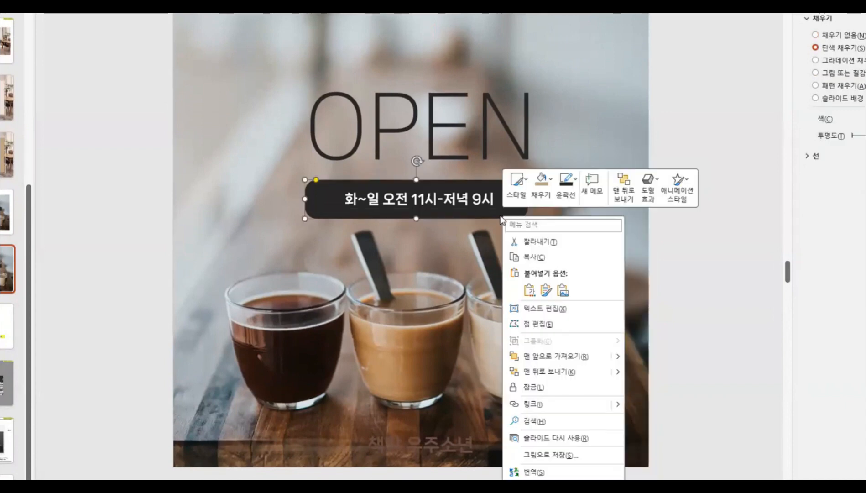
{"action": "left_click", "coordinate": [539, 200]}
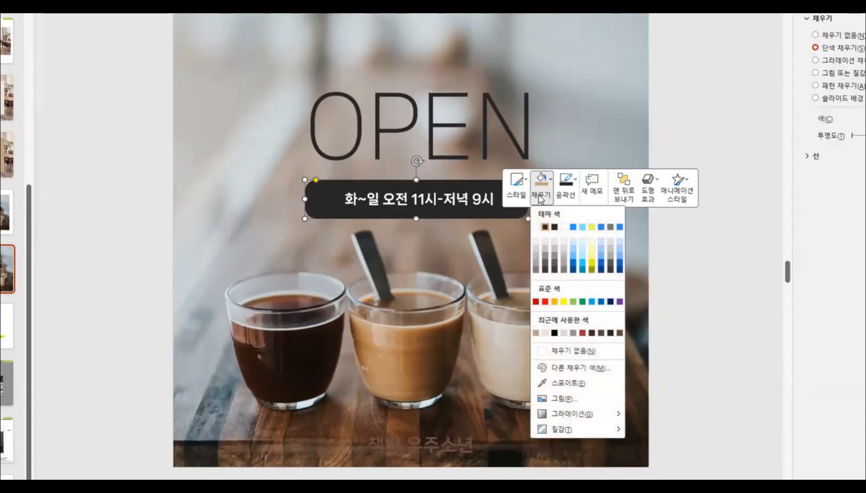
{"action": "left_click", "coordinate": [553, 382]}
{"action": "left_click", "coordinate": [433, 344]}
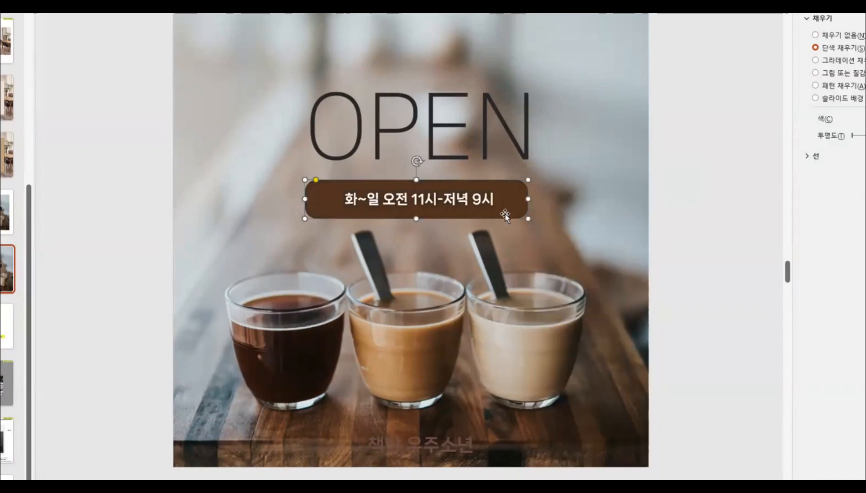
{"action": "left_click", "coordinate": [731, 131]}
Step: Change the text colour of the OPEN heading on the coffee-cups slide to white
{"action": "left_click", "coordinate": [480, 60]}
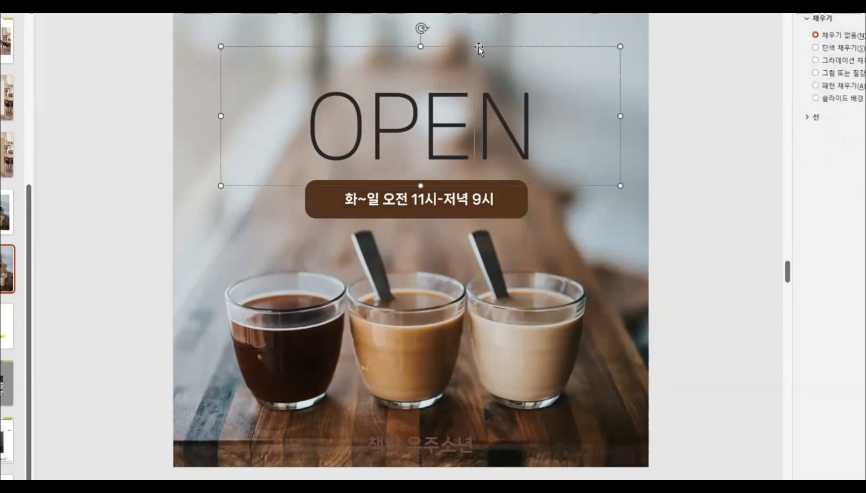
{"action": "left_click_drag", "start_coordinate": [314, 134], "coordinate": [542, 131]}
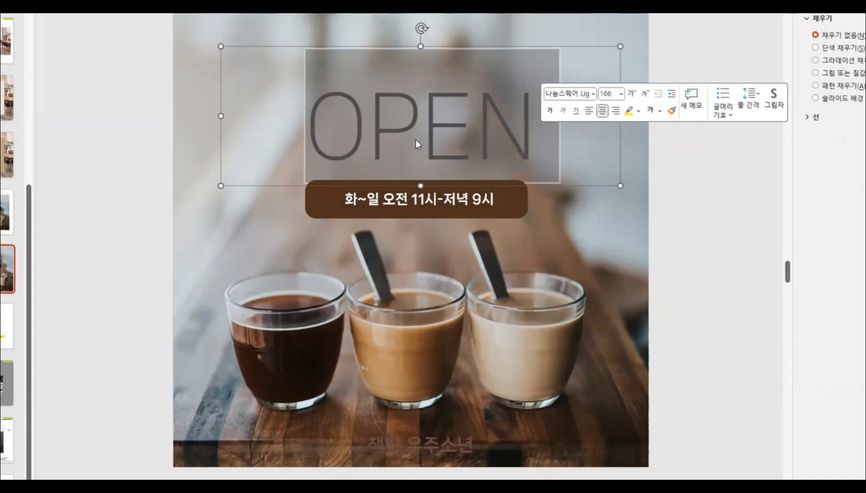
{"action": "left_click", "coordinate": [660, 110]}
{"action": "left_click", "coordinate": [650, 139]}
{"action": "left_click", "coordinate": [609, 212]}
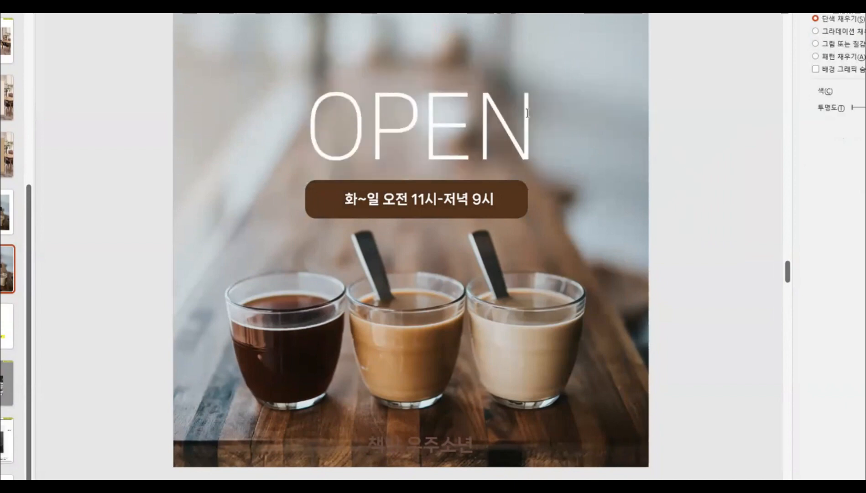
Step: Recolour the shop name 책방 우주소년 at the foot of the photo with a light beige sampled from the palest coffee cup
{"action": "left_click", "coordinate": [422, 439]}
{"action": "left_click_drag", "start_coordinate": [419, 425], "coordinate": [403, 417]}
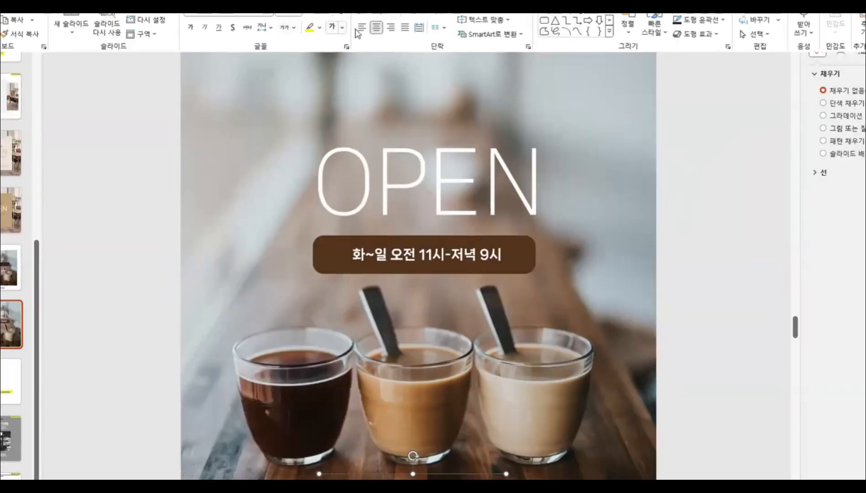
{"action": "left_click_drag", "start_coordinate": [413, 477], "coordinate": [413, 476]}
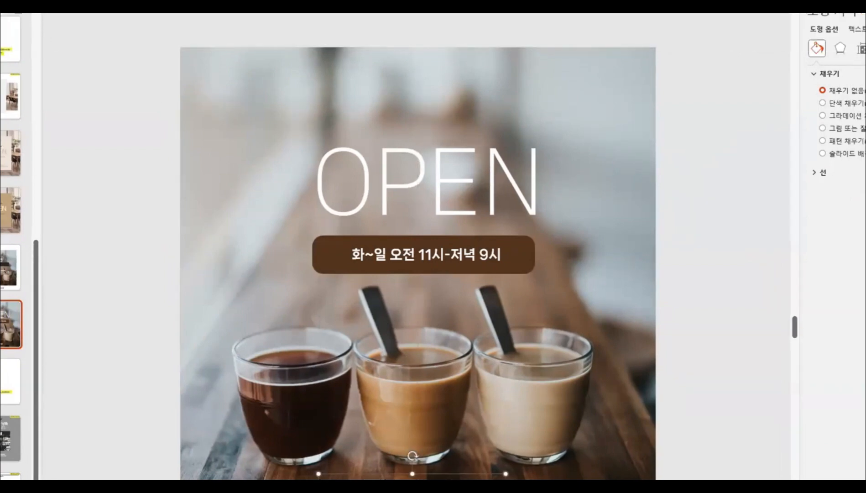
{"action": "double_click", "coordinate": [23, 6]}
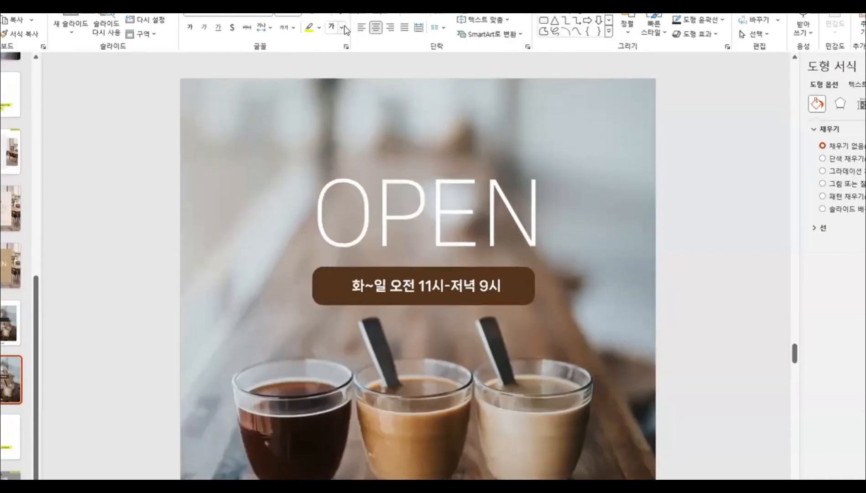
{"action": "left_click", "coordinate": [343, 28]}
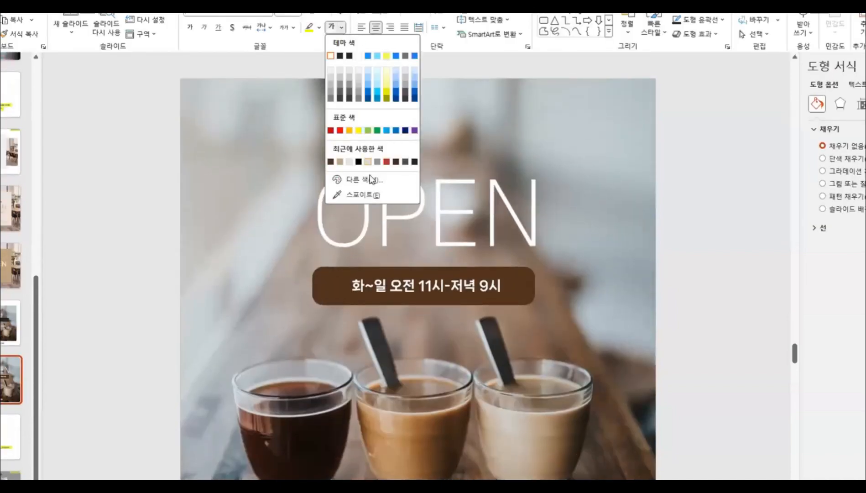
{"action": "left_click", "coordinate": [361, 194]}
{"action": "left_click", "coordinate": [513, 432]}
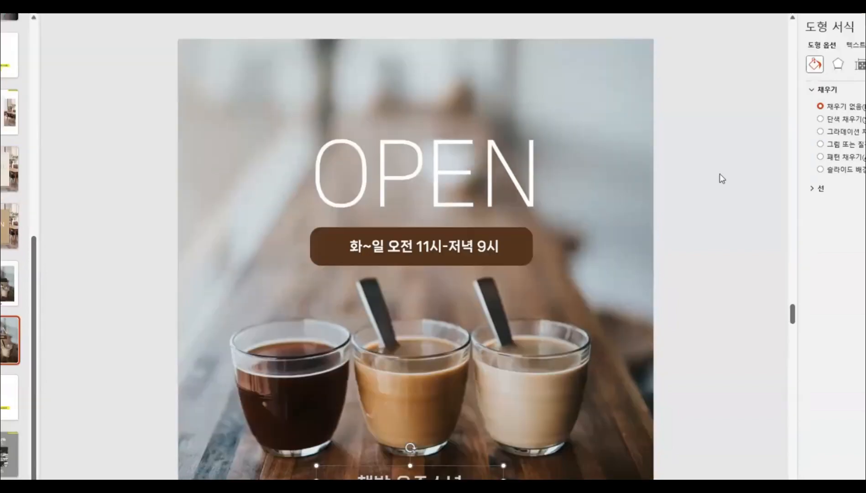
{"action": "left_click", "coordinate": [723, 214]}
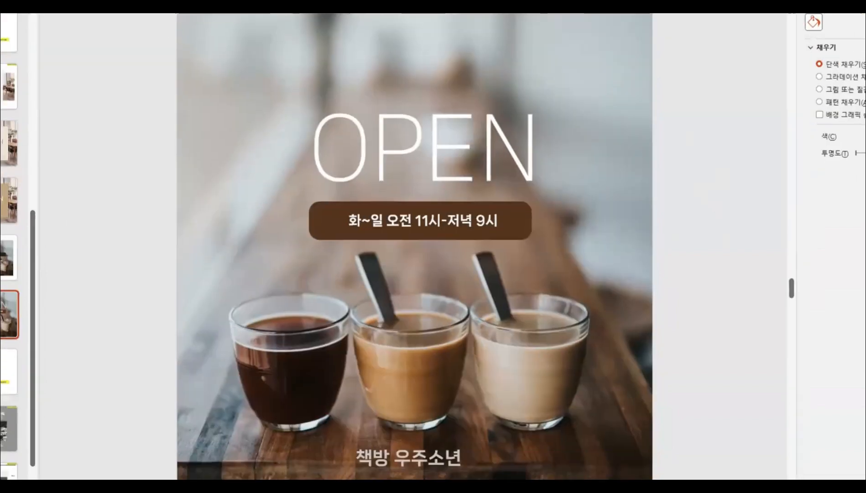
Step: Align the photo, OPEN heading, hours bar, hours text and shop name to a common horizontal centre
{"action": "left_click_drag", "start_coordinate": [134, 14], "coordinate": [732, 479]}
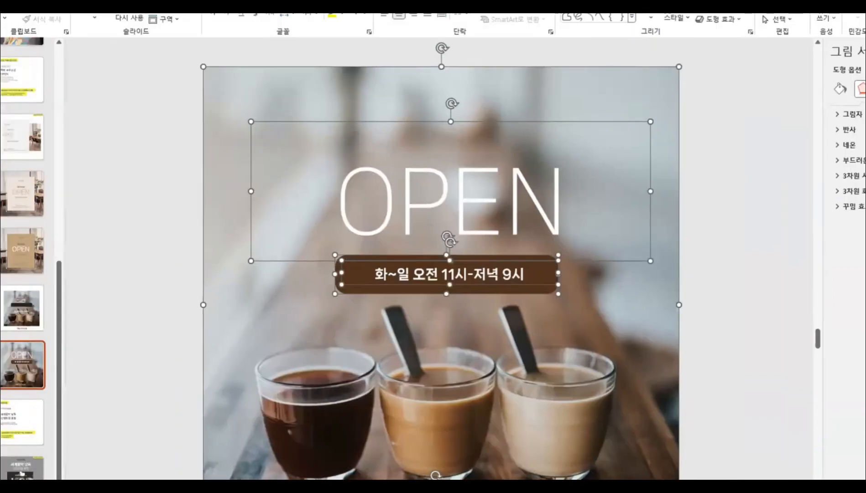
{"action": "left_click", "coordinate": [646, 17]}
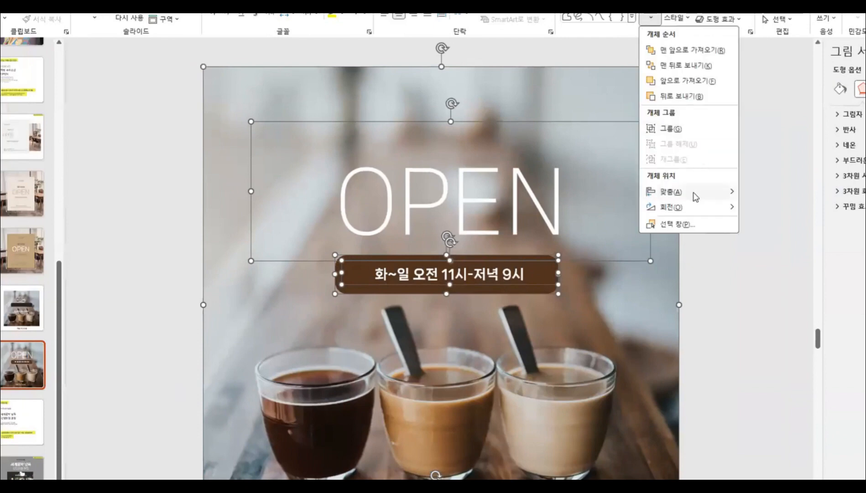
{"action": "mouse_move", "coordinate": [694, 195]}
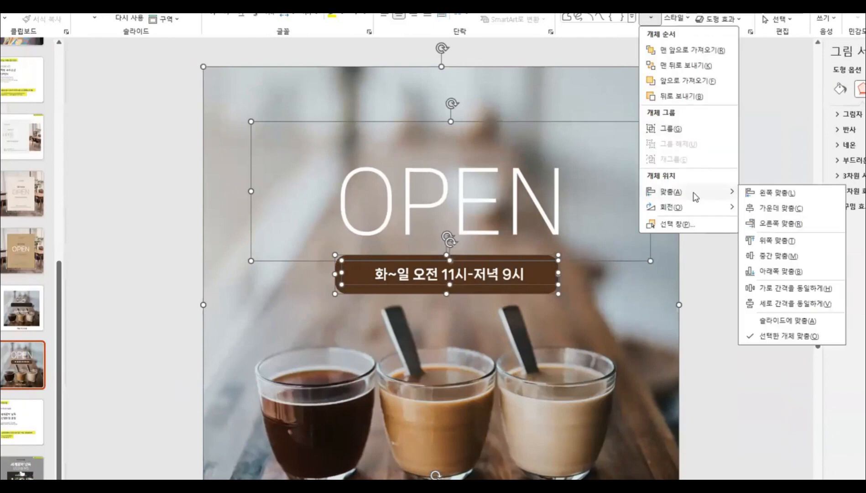
{"action": "left_click", "coordinate": [753, 209]}
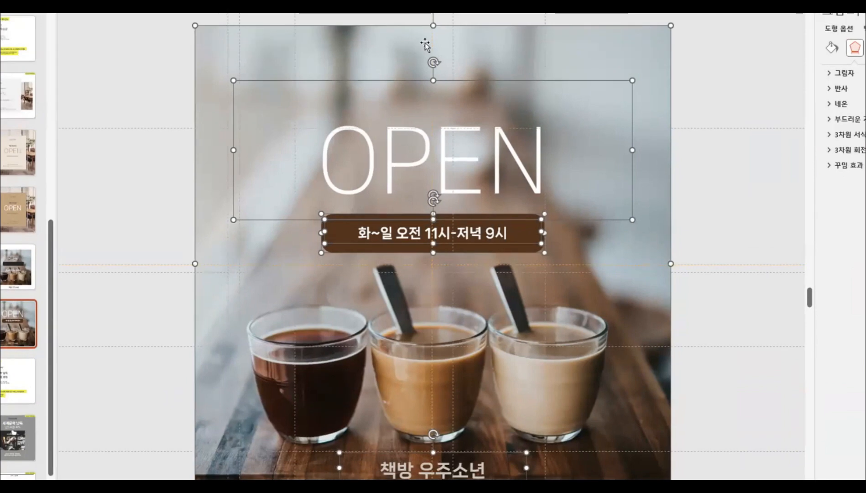
{"action": "left_click_drag", "start_coordinate": [451, 30], "coordinate": [452, 31]}
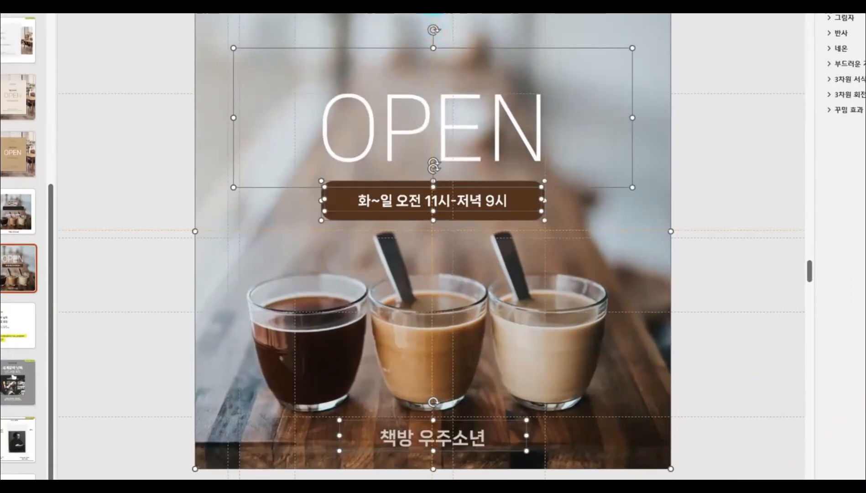
{"action": "left_click", "coordinate": [430, 78]}
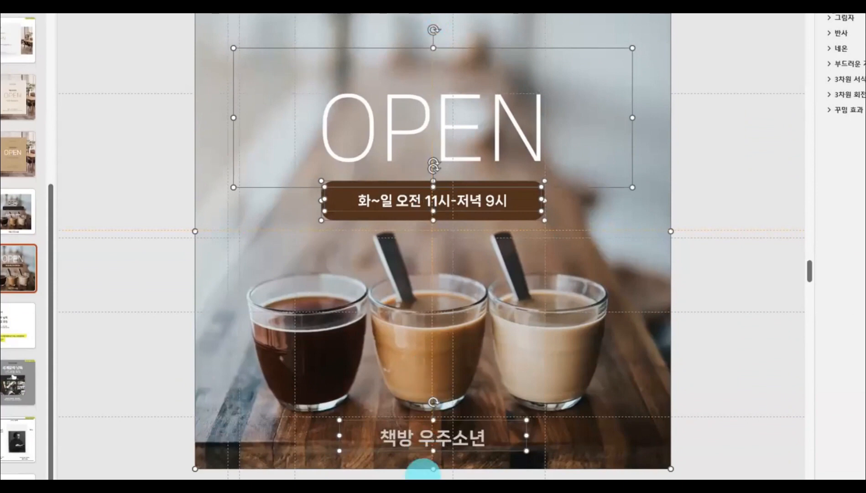
{"action": "key", "text": "Escape"}
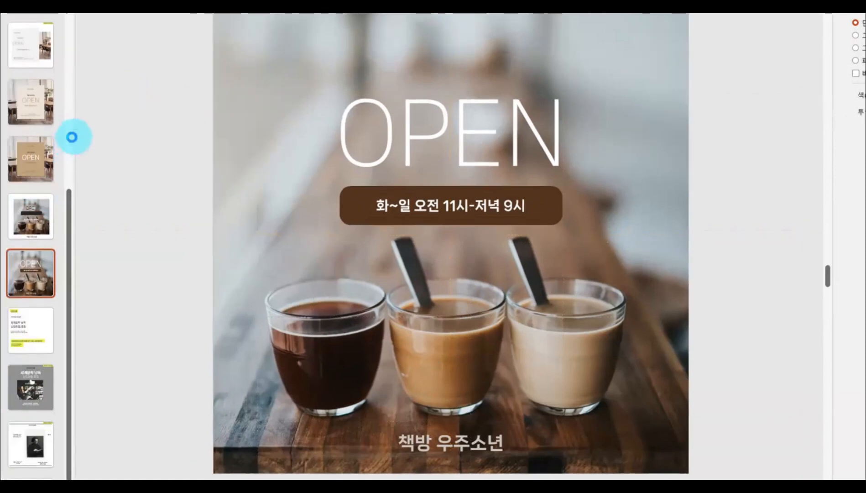
Step: Look back over the earlier book cafe slides and advance the lecture slides to the colour-based design section
{"action": "scroll", "coordinate": [35, 284], "scroll_direction": "up", "scroll_amount": 5}
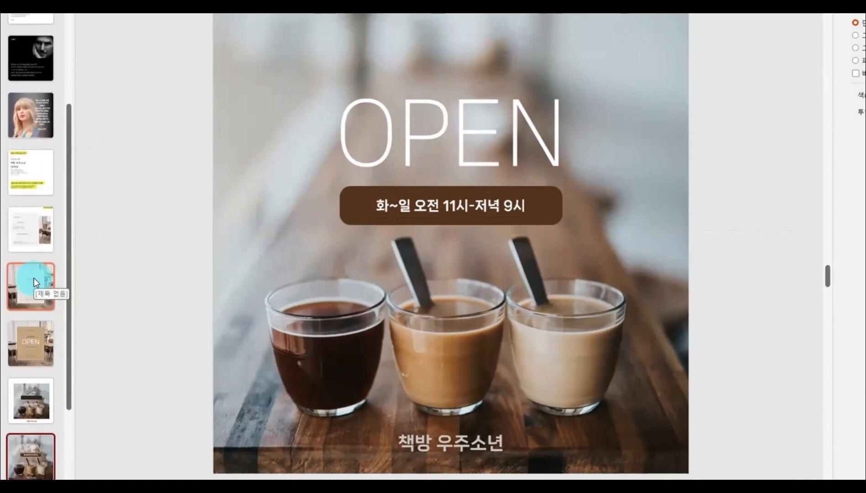
{"action": "scroll", "coordinate": [32, 277], "scroll_direction": "up", "scroll_amount": 7}
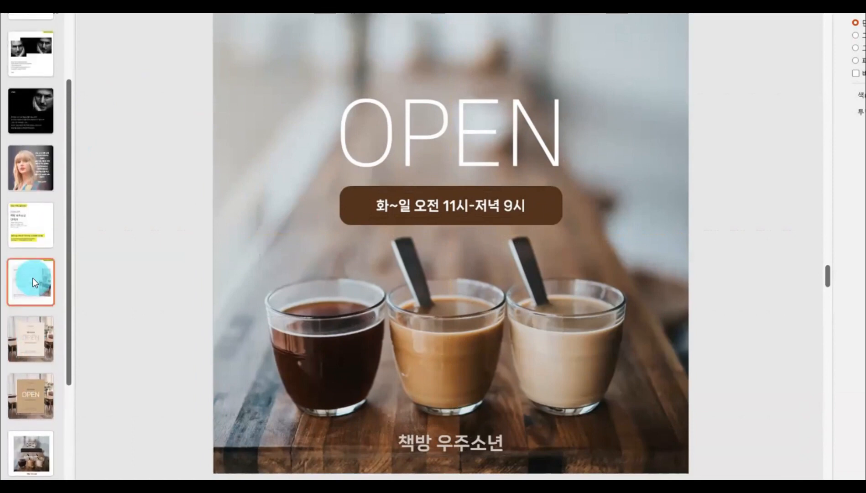
{"action": "scroll", "coordinate": [33, 277], "scroll_direction": "up", "scroll_amount": 2}
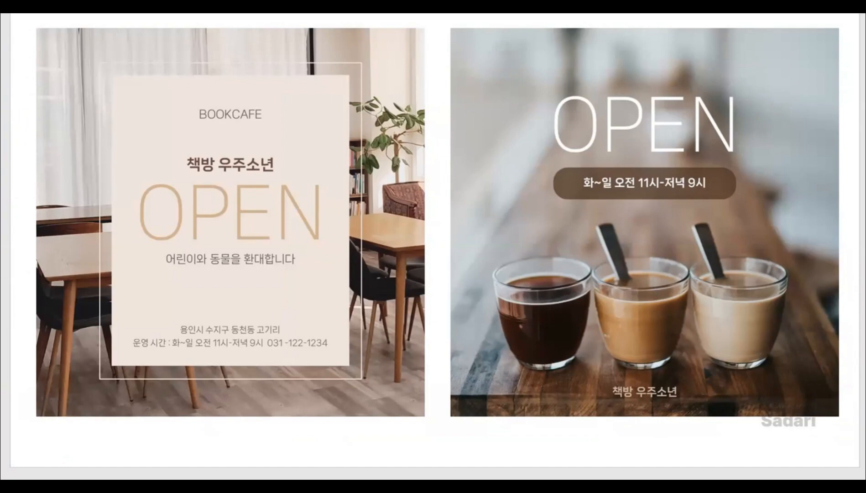
{"action": "key", "text": "Page_Down"}
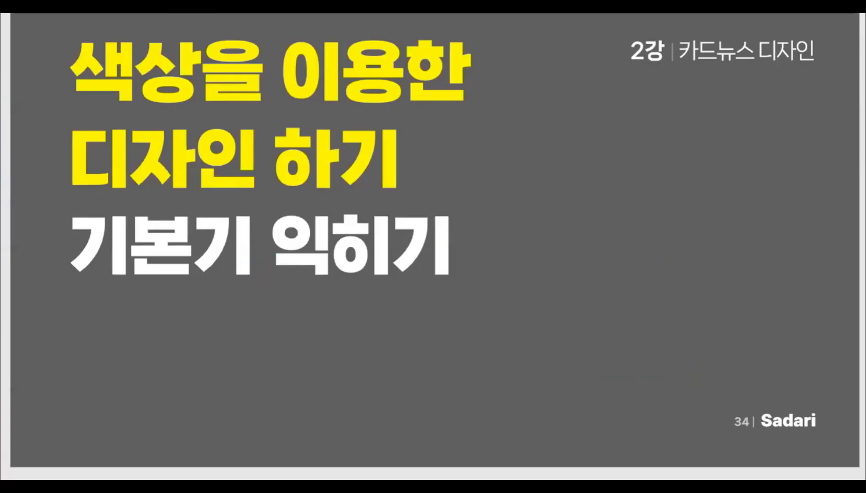